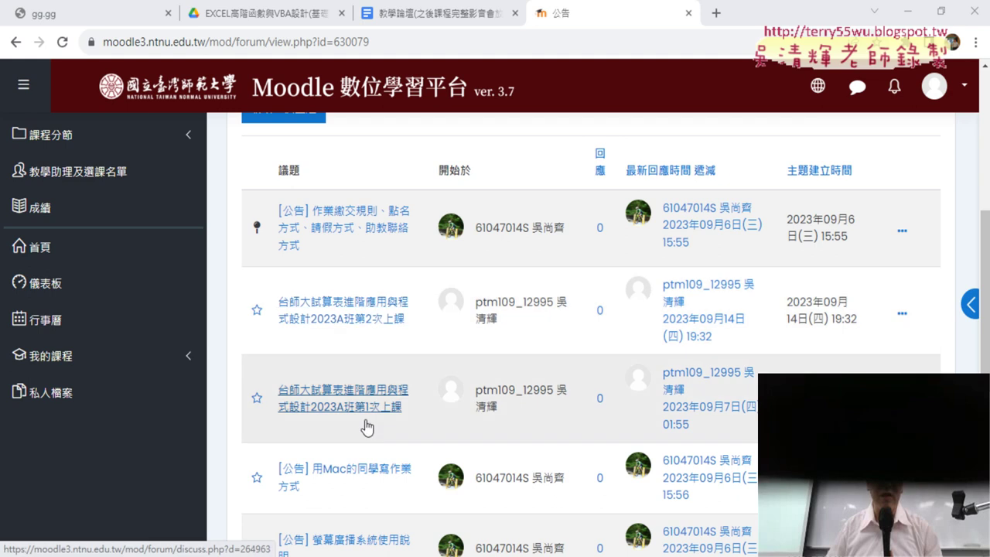
# Open the 第2次上課 announcement post and scroll down to its 上課內容 list.
pyautogui.click(369, 304)
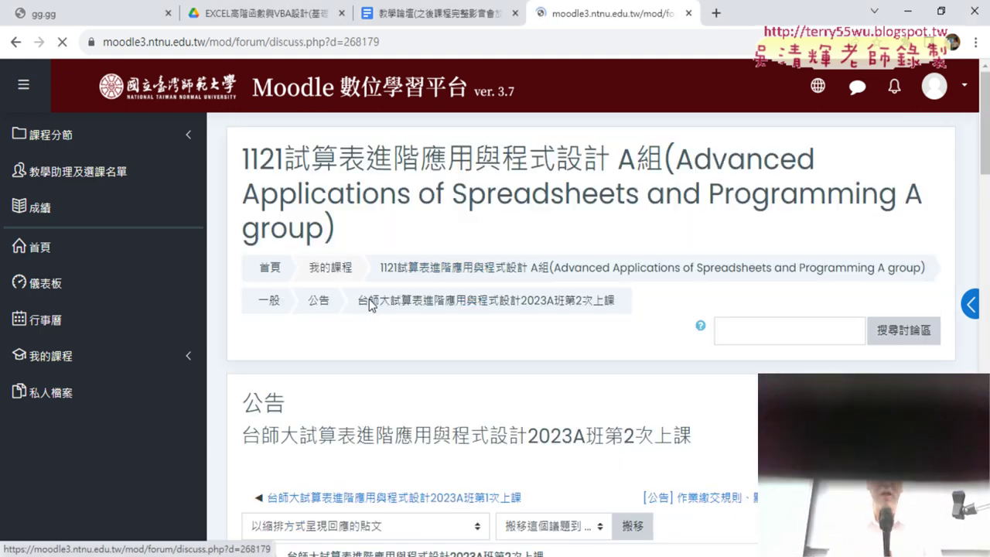
pyautogui.scroll(-3, 372, 309)
pyautogui.scroll(-3, 371, 312)
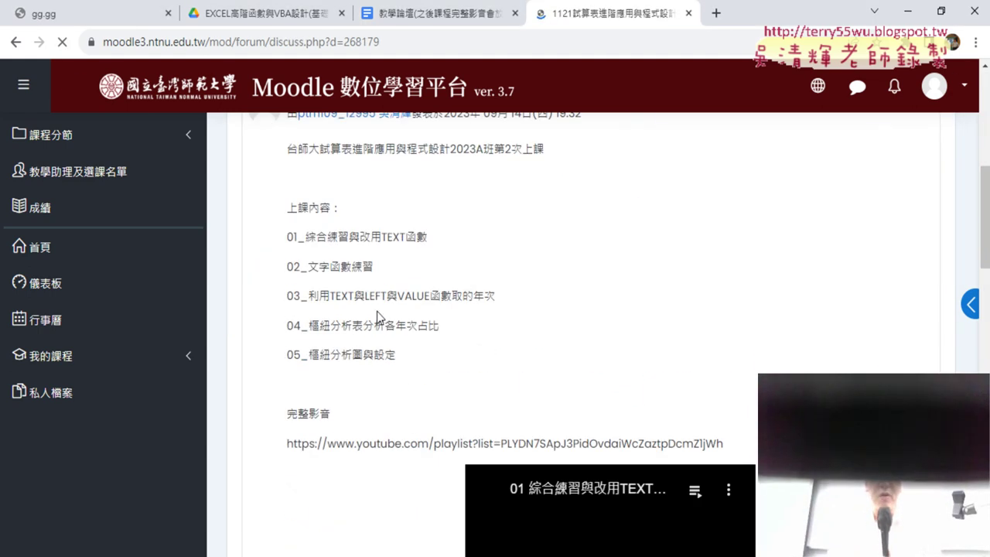
# Highlight the lesson list, then just TEXT函數 in its first item.
pyautogui.moveTo(420, 367)
pyautogui.mouseDown()
pyautogui.moveTo(275, 257)
pyautogui.moveTo(288, 209)
pyautogui.mouseUp()
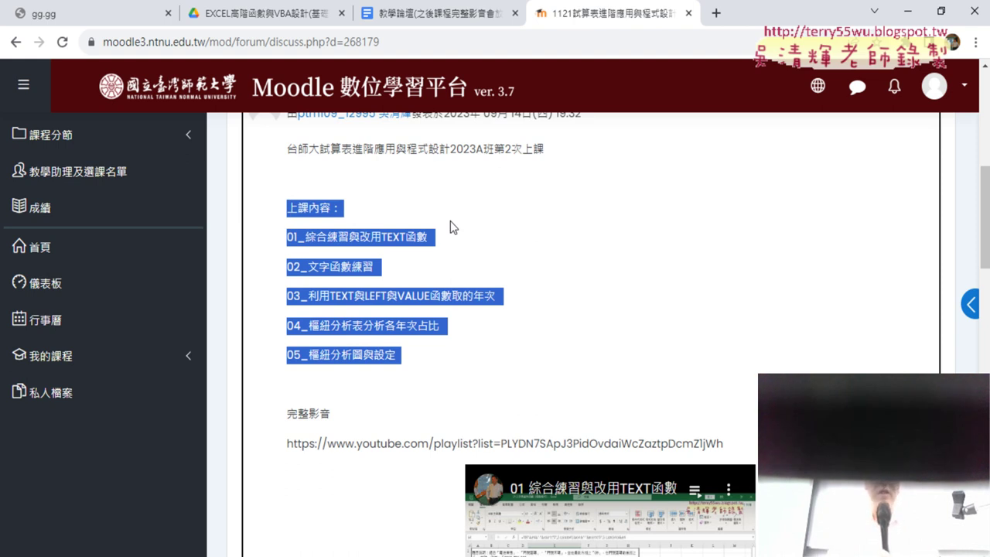
pyautogui.click(424, 277)
pyautogui.moveTo(382, 239); pyautogui.dragTo(451, 250)
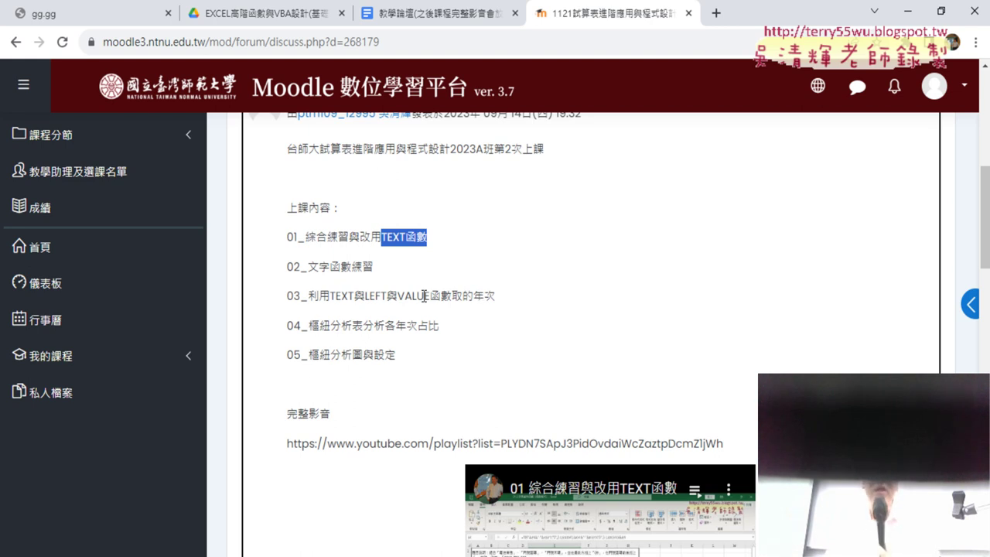
pyautogui.moveTo(396, 298); pyautogui.dragTo(429, 297)
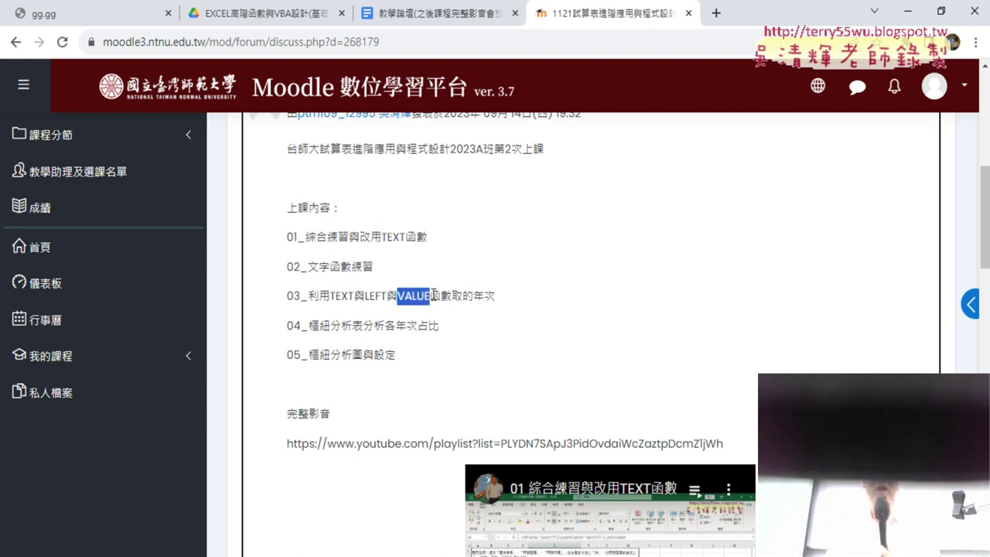
pyautogui.moveTo(309, 325); pyautogui.dragTo(364, 325)
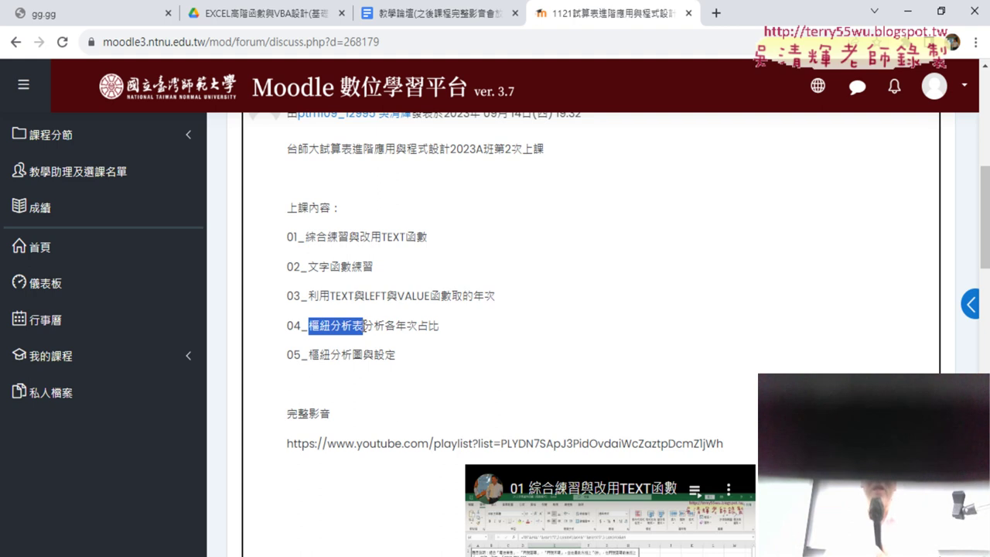
pyautogui.scroll(-2, 661, 292)
pyautogui.scroll(-1, 761, 268)
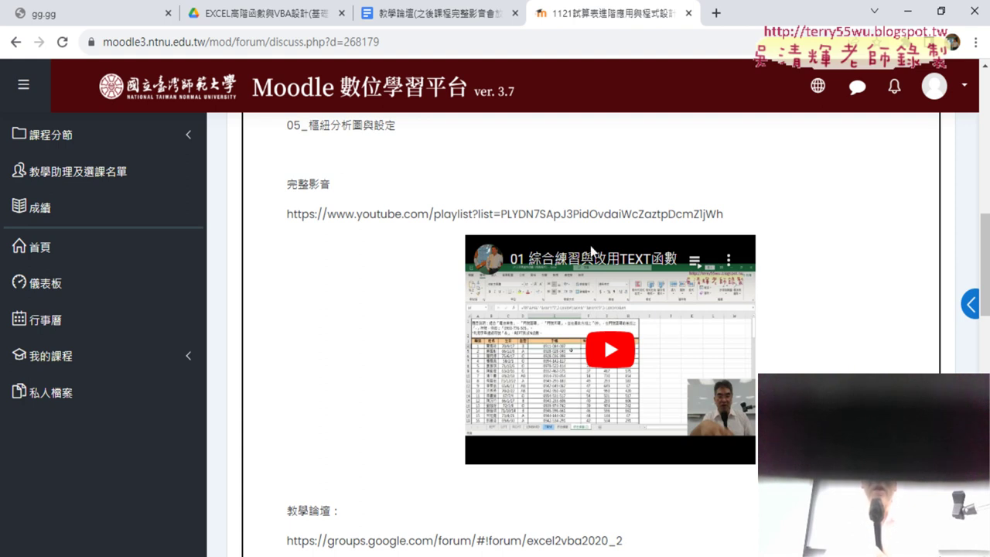
# Open the post's YouTube playlist link in a new tab with 前往 and switch to it.
pyautogui.moveTo(744, 216); pyautogui.dragTo(290, 203)
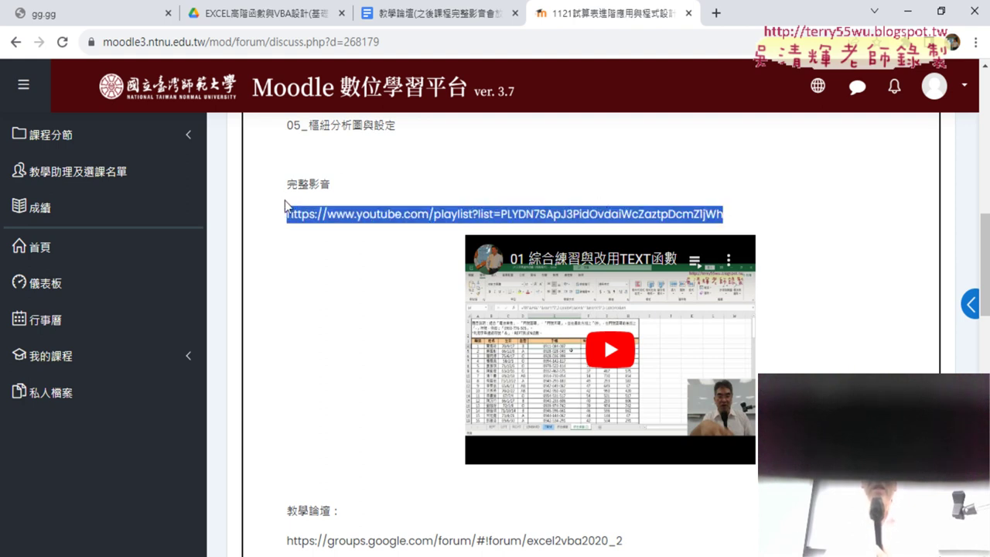
pyautogui.rightClick(399, 216)
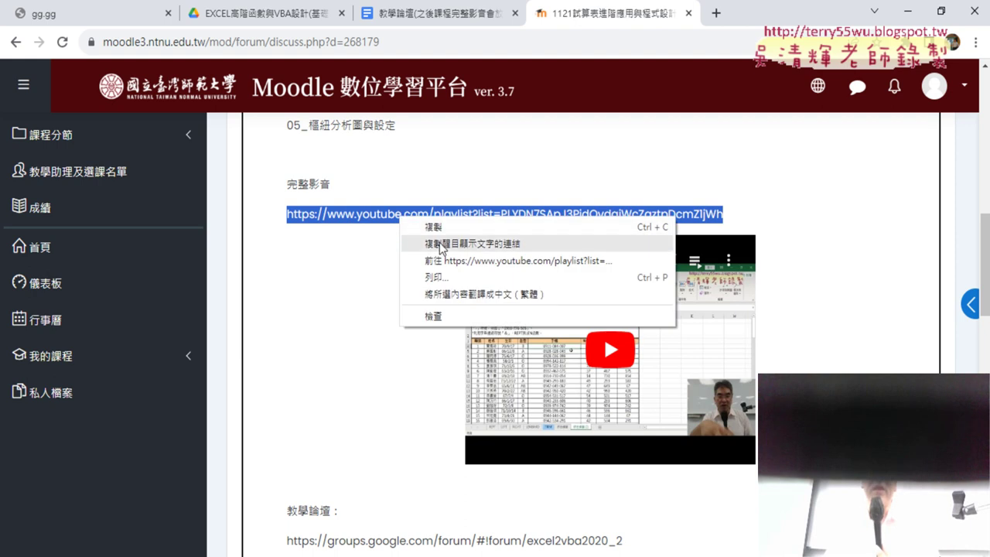
pyautogui.click(484, 262)
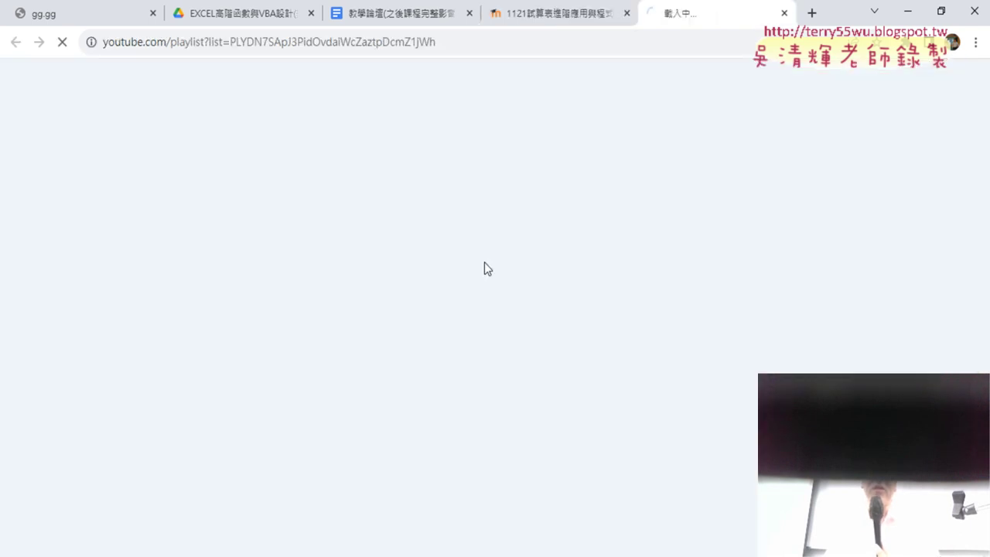
pyautogui.click(560, 9)
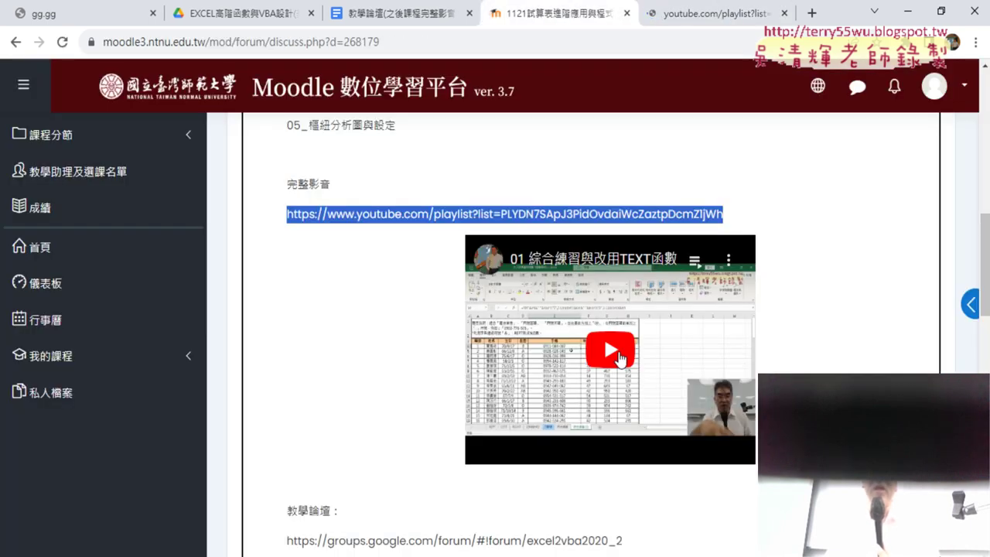
pyautogui.click(723, 10)
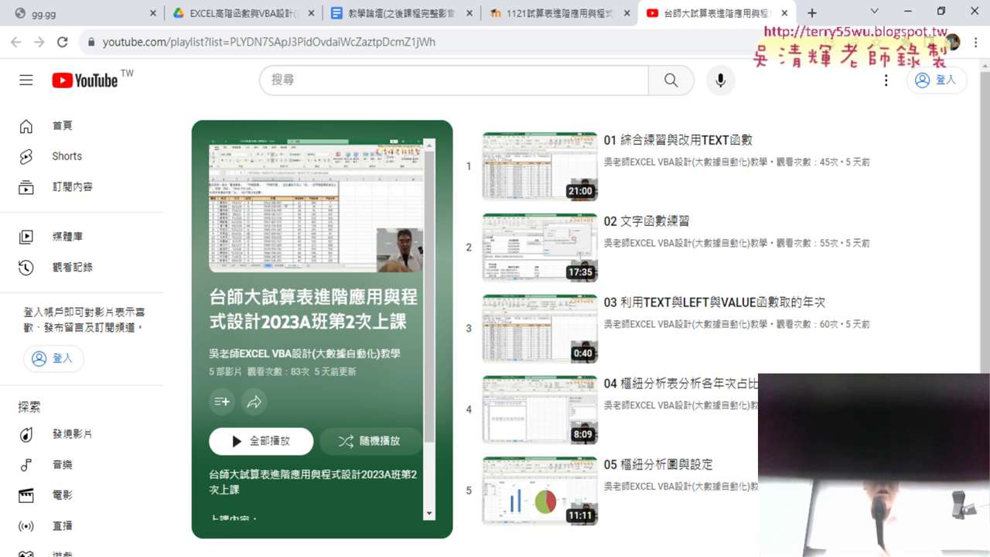
# Launch Excel from the Start menu's app list.
pyautogui.press('super')
pyautogui.scroll(-2, 123, 350)
pyautogui.scroll(-4, 123, 349)
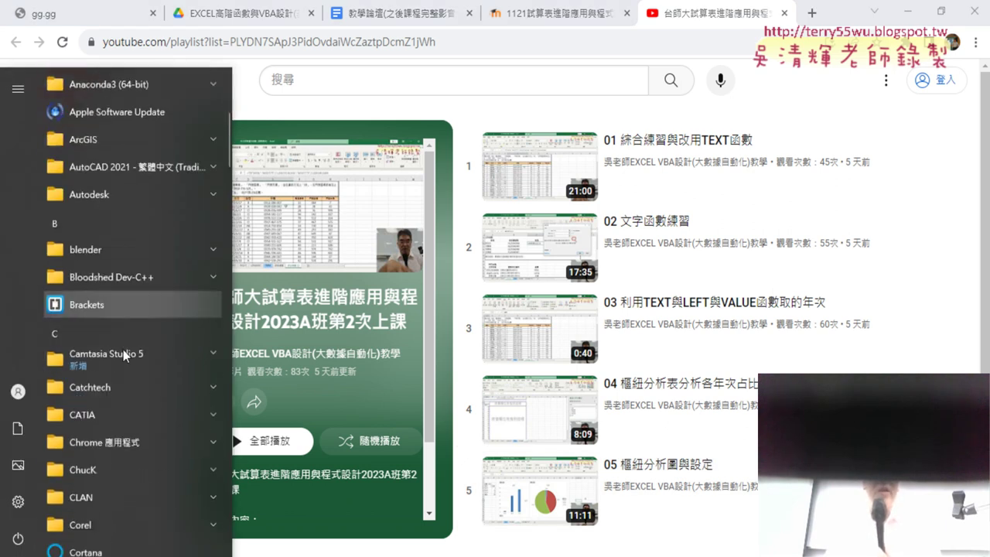
pyautogui.scroll(-3, 123, 350)
pyautogui.scroll(-5, 126, 348)
pyautogui.scroll(-2, 127, 348)
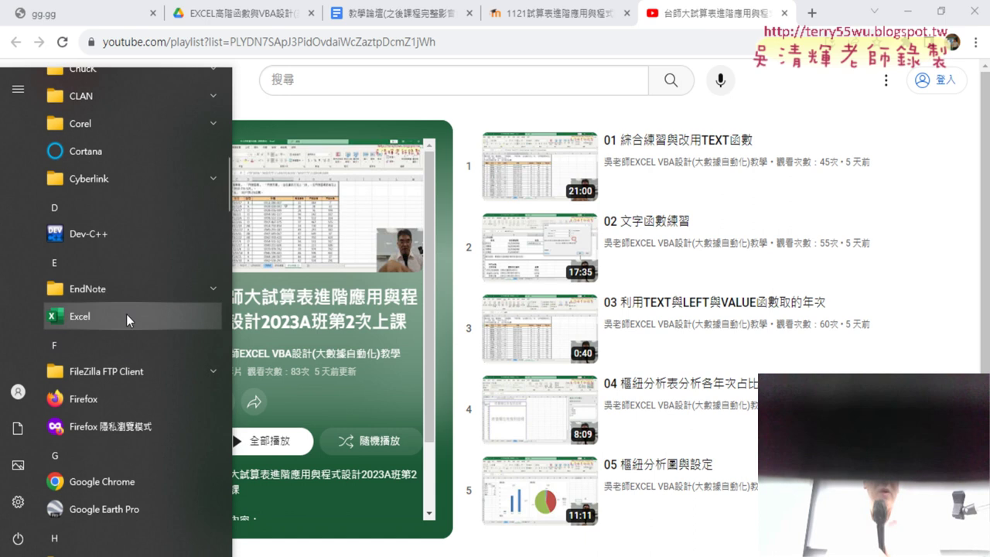
pyautogui.click(126, 314)
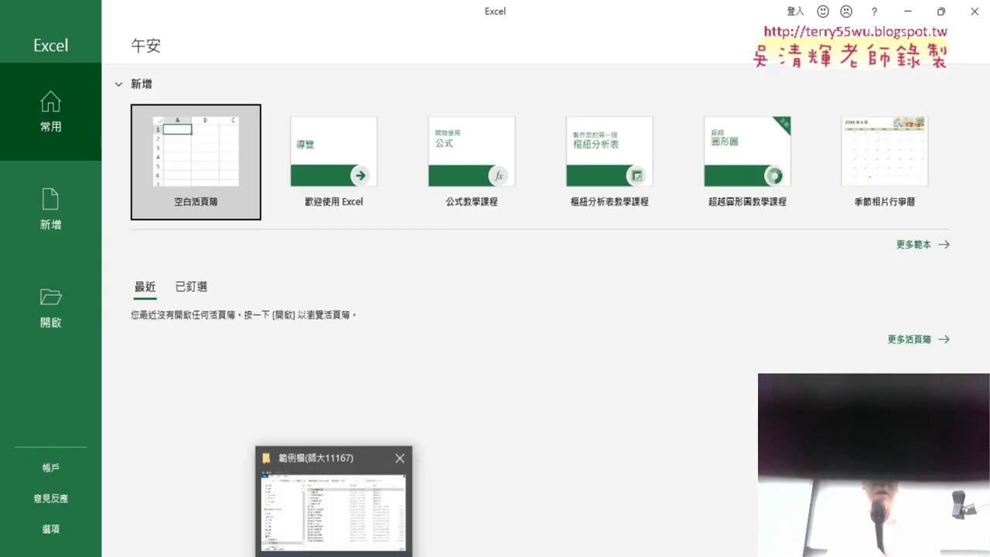
# Sort the 01文字與資料函數 sample folder by 修改日期, then return to the playlist.
pyautogui.click(332, 503)
pyautogui.click(451, 115)
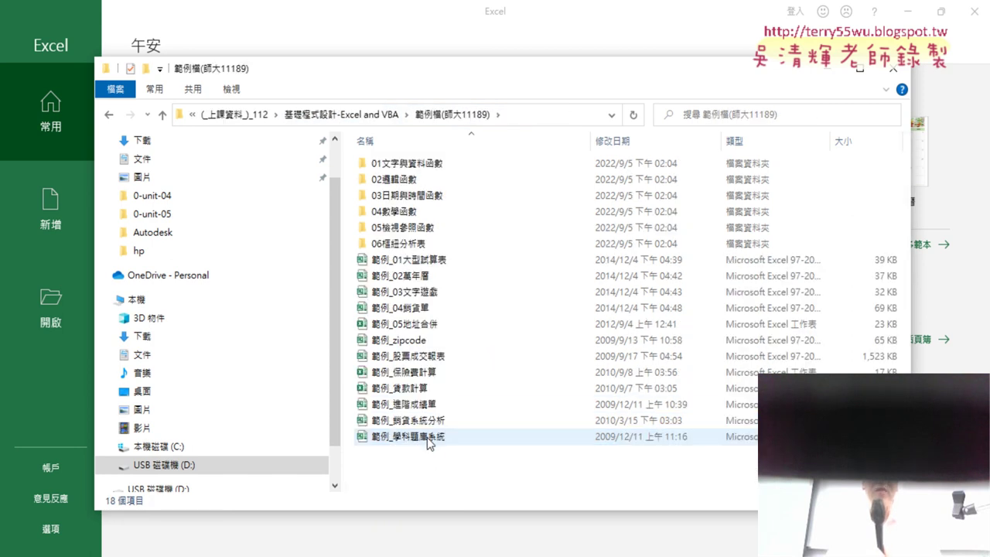
pyautogui.doubleClick(406, 163)
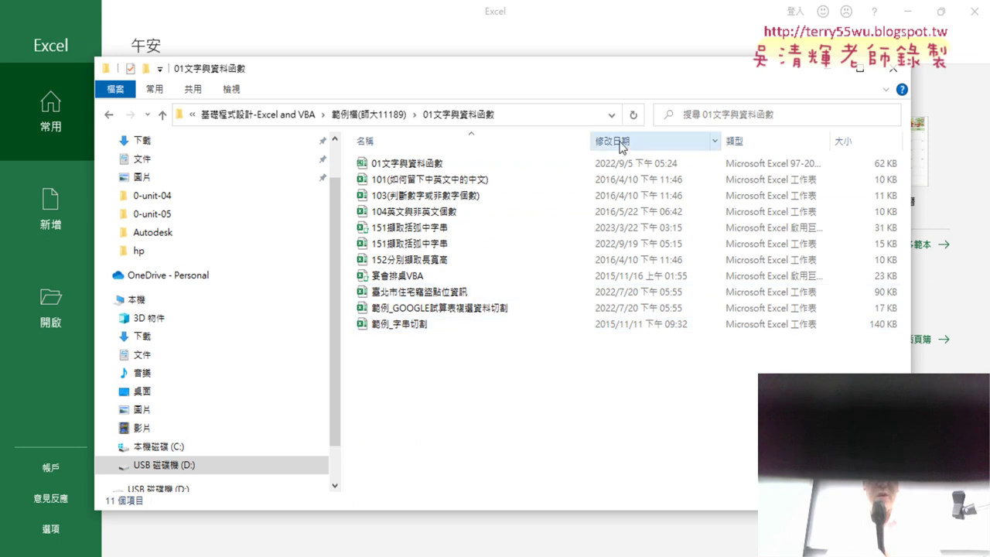
pyautogui.click(626, 141)
pyautogui.click(652, 164)
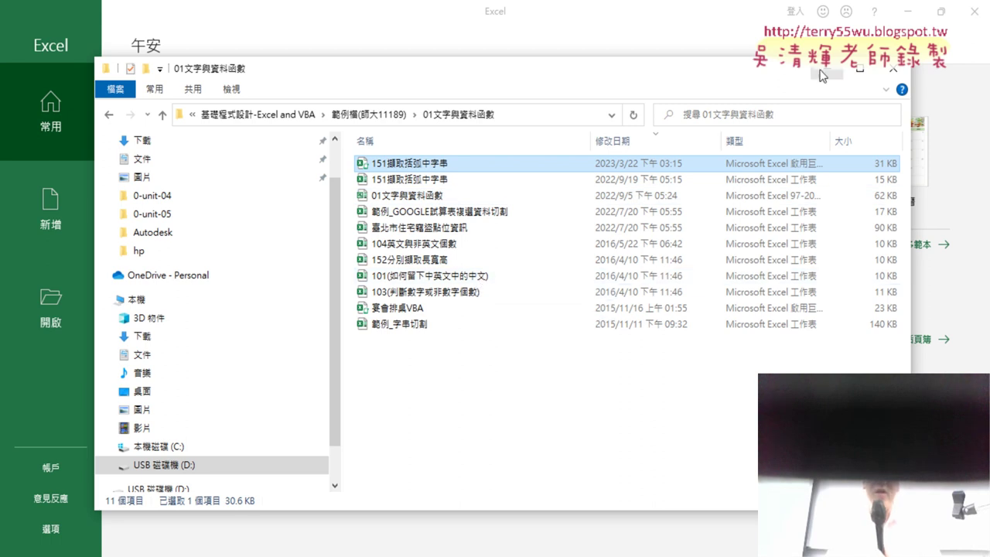
pyautogui.click(894, 68)
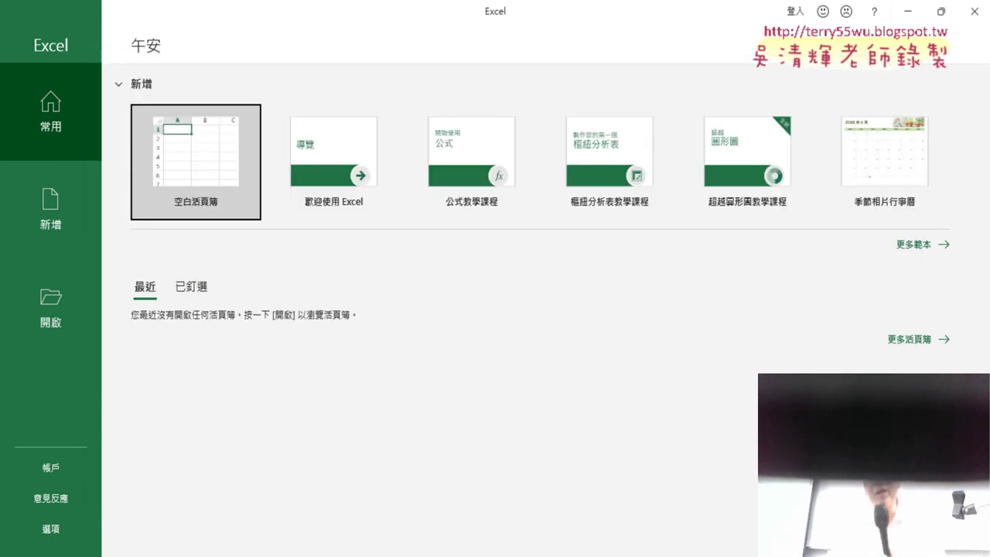
pyautogui.click(573, 553)
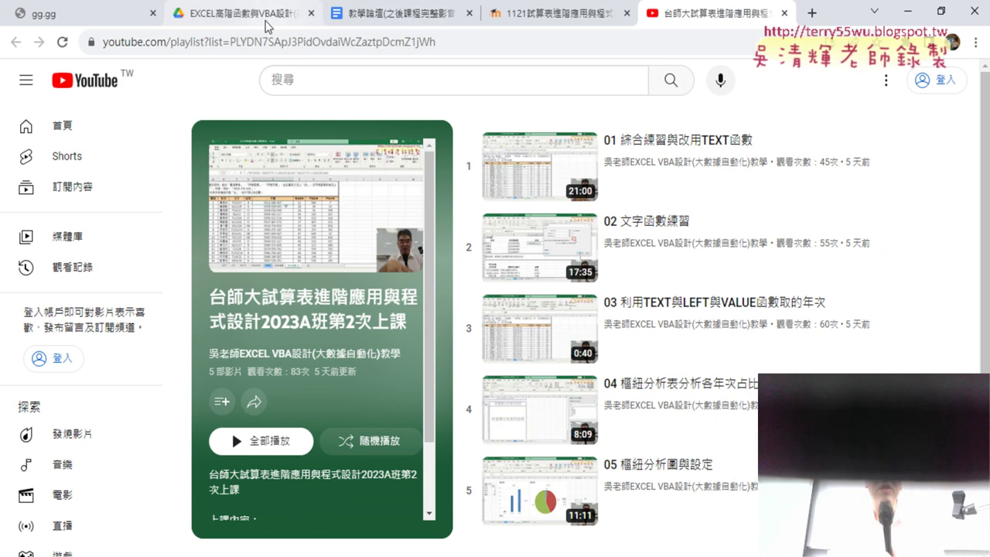
# Open the 臺北市住宅竊盜點位資訊 Doc from Drive's _雲端白板畫面 > 01_文字與資料函數 folder.
pyautogui.click(240, 13)
pyautogui.doubleClick(350, 246)
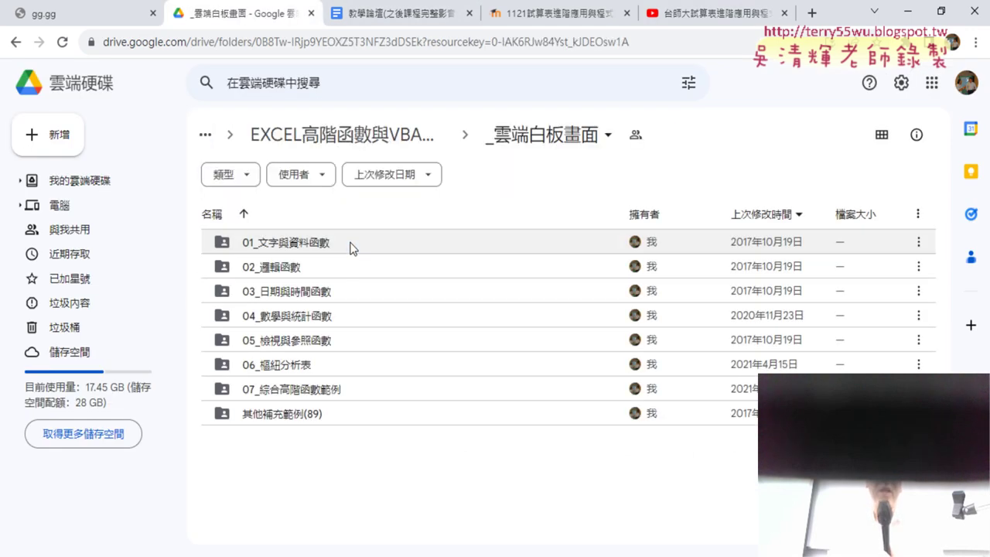
pyautogui.doubleClick(350, 246)
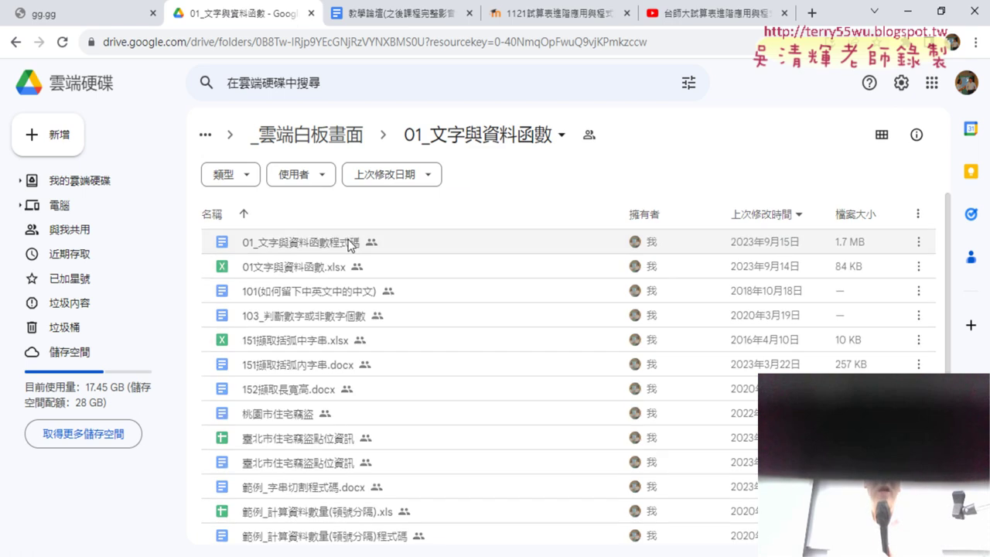
pyautogui.scroll(-1, 430, 250)
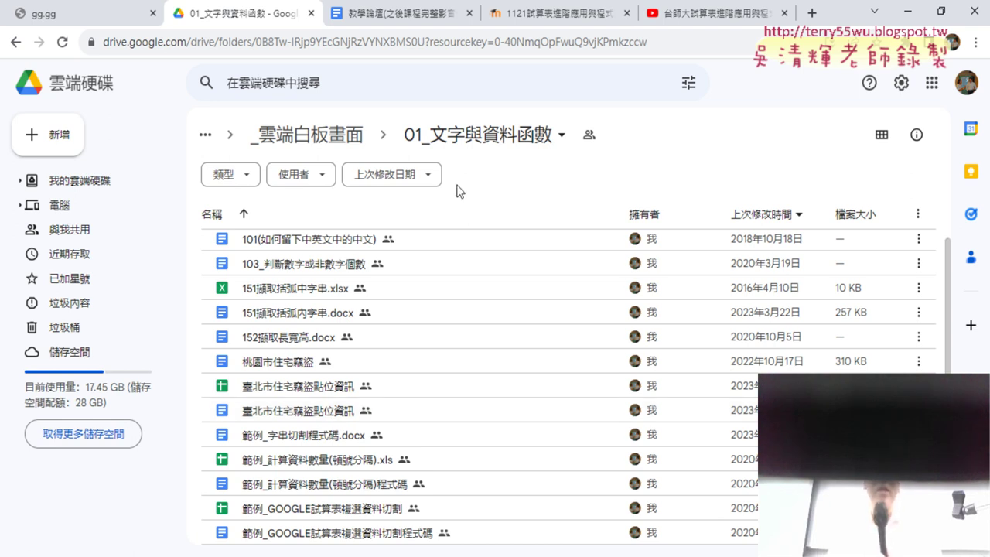
pyautogui.doubleClick(316, 404)
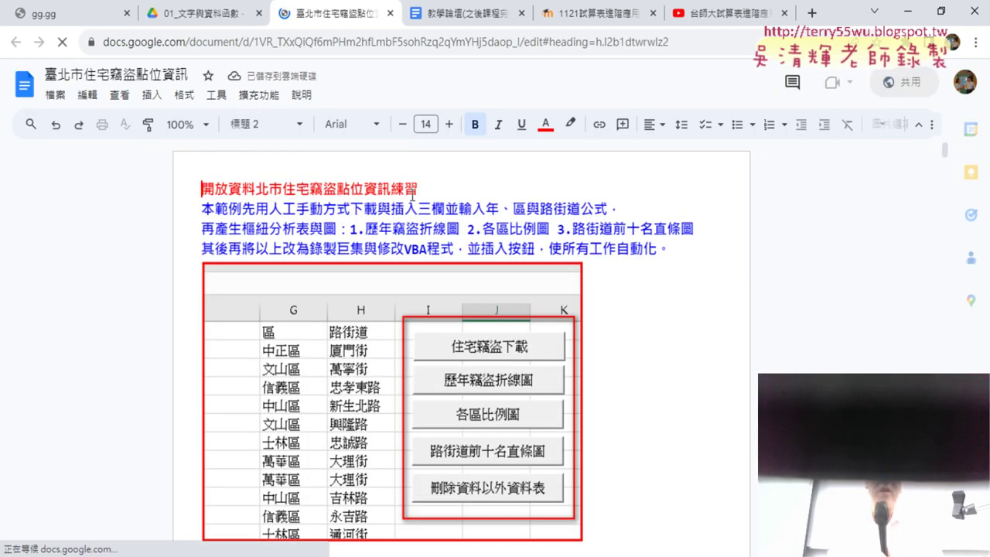
pyautogui.scroll(-3, 696, 294)
pyautogui.scroll(-6, 735, 283)
pyautogui.scroll(-4, 735, 283)
# Google 開放資料 in a new tab and open the 政府資料開放平臺 result.
pyautogui.click(812, 12)
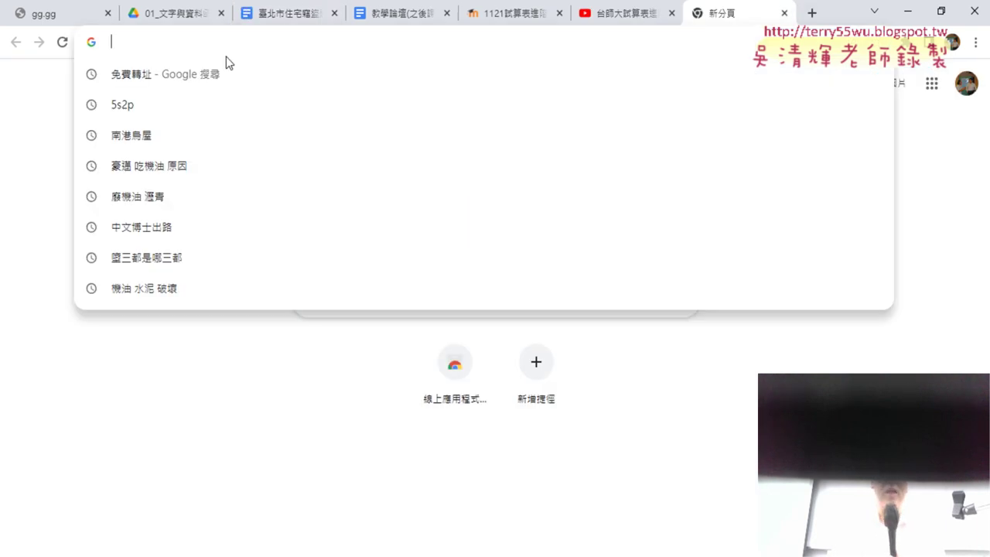
pyautogui.write('ㄎ')
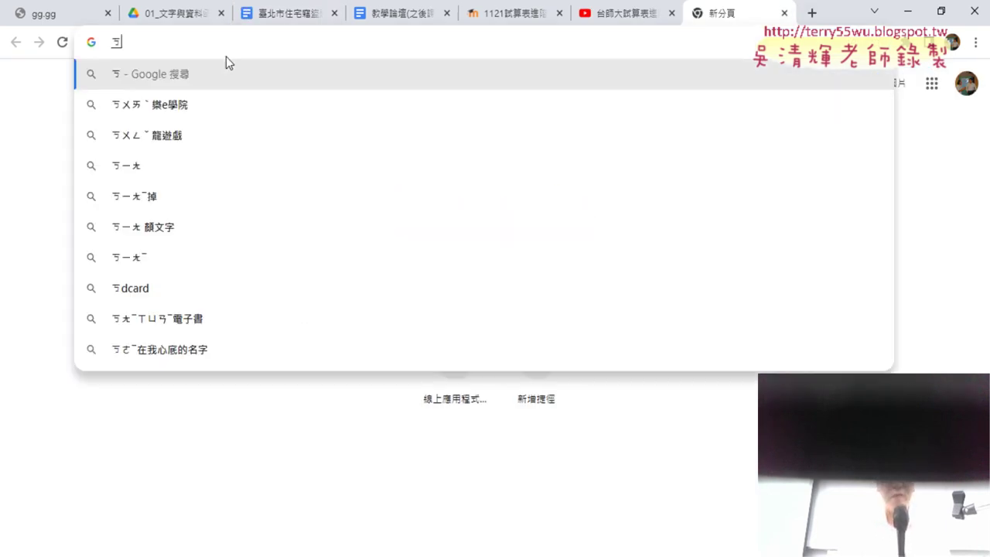
pyautogui.write('ㄞ')
pyautogui.press('space')
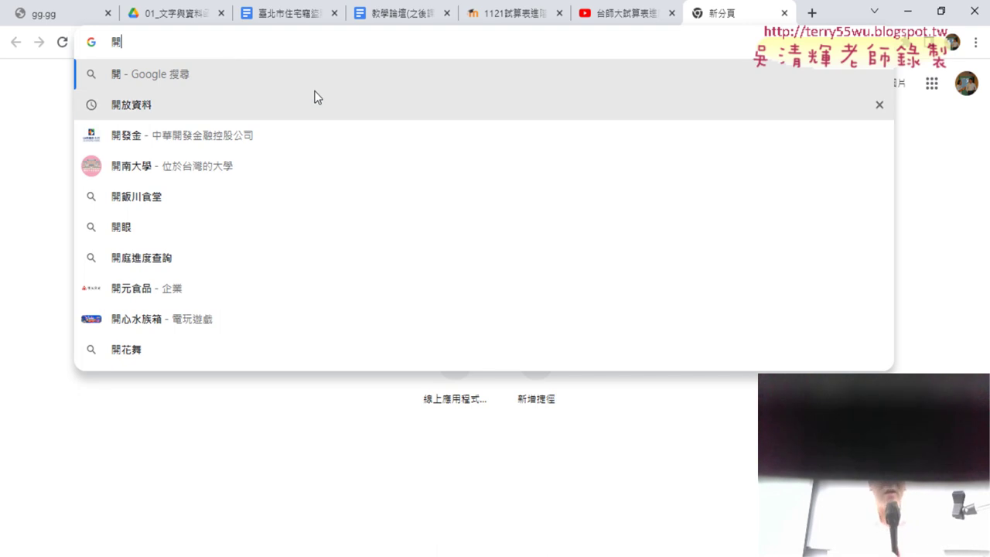
pyautogui.click(152, 108)
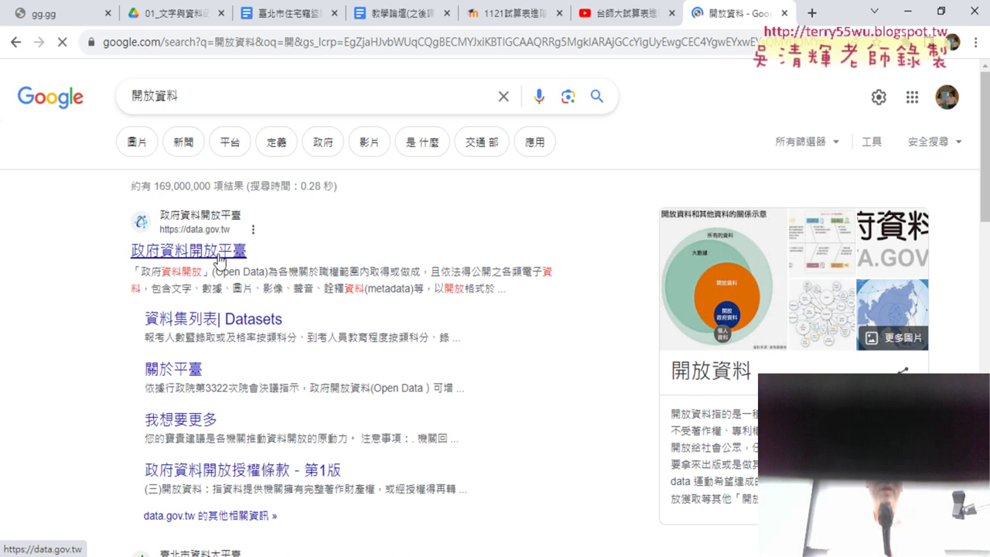
pyautogui.moveTo(126, 250); pyautogui.dragTo(246, 251)
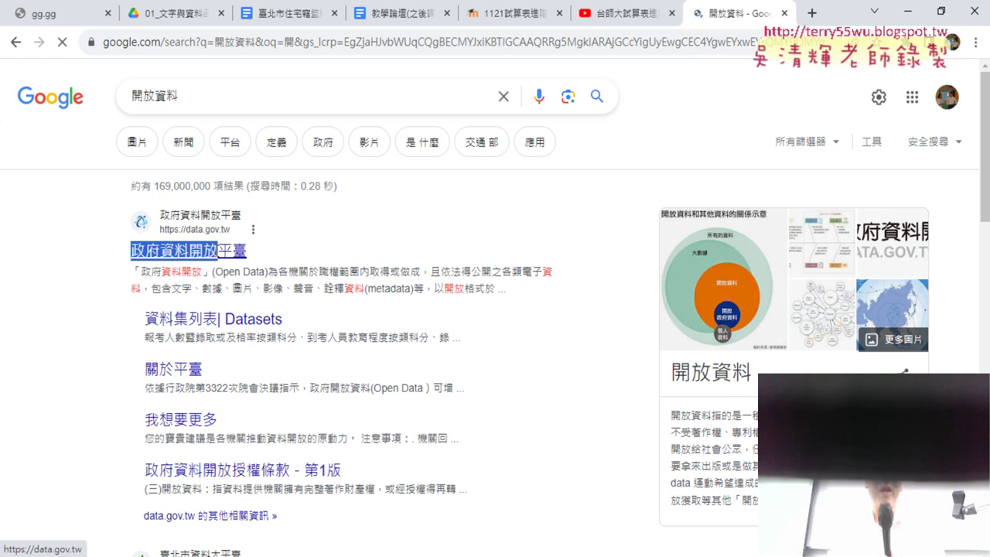
pyautogui.click(242, 255)
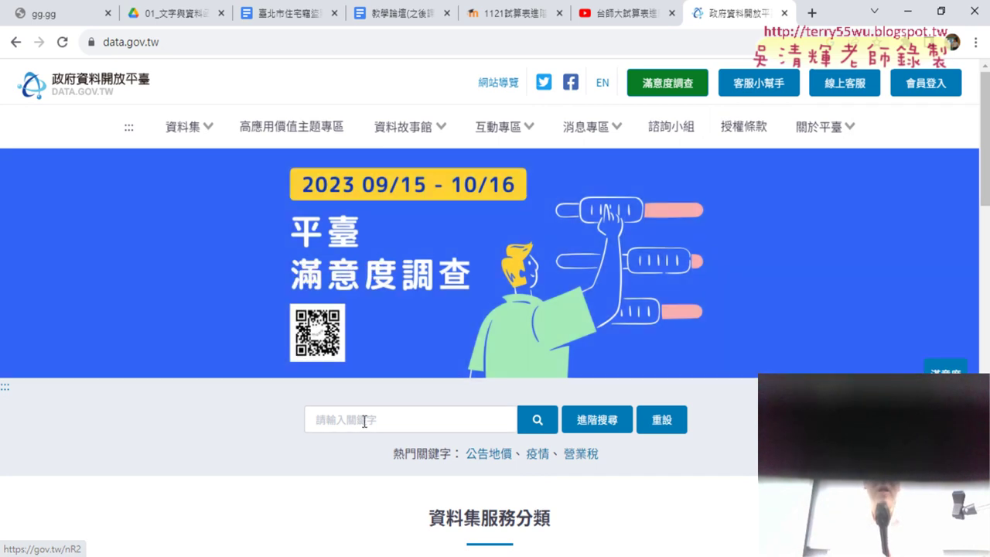
# Choose 全部資料集瀏覽 from the site's 資料集 menu.
pyautogui.click(365, 421)
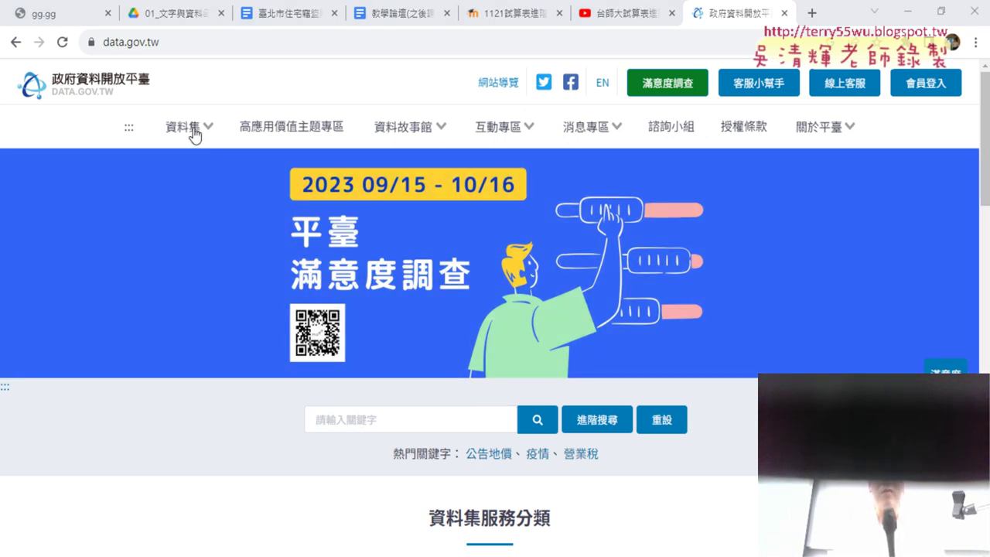
pyautogui.click(371, 418)
pyautogui.click(194, 127)
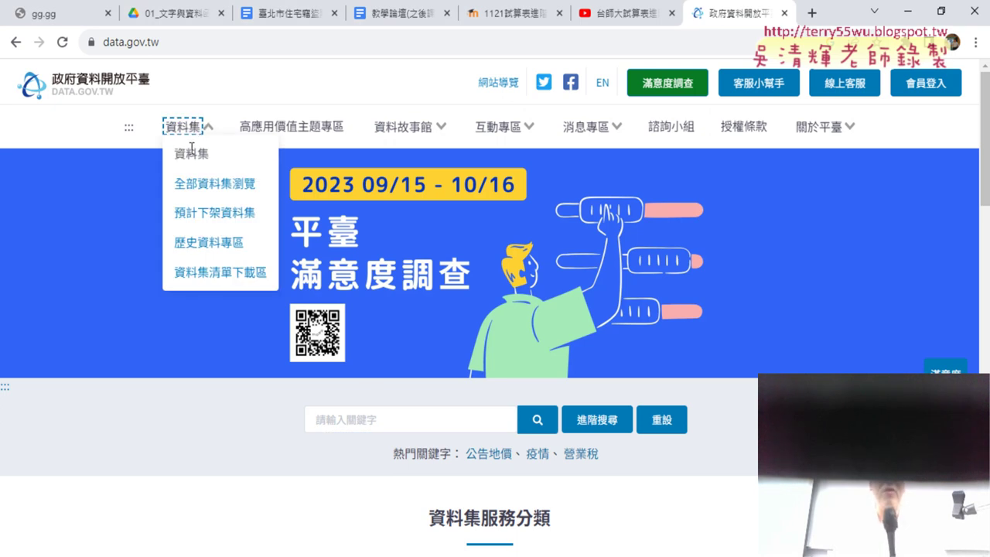
pyautogui.click(246, 187)
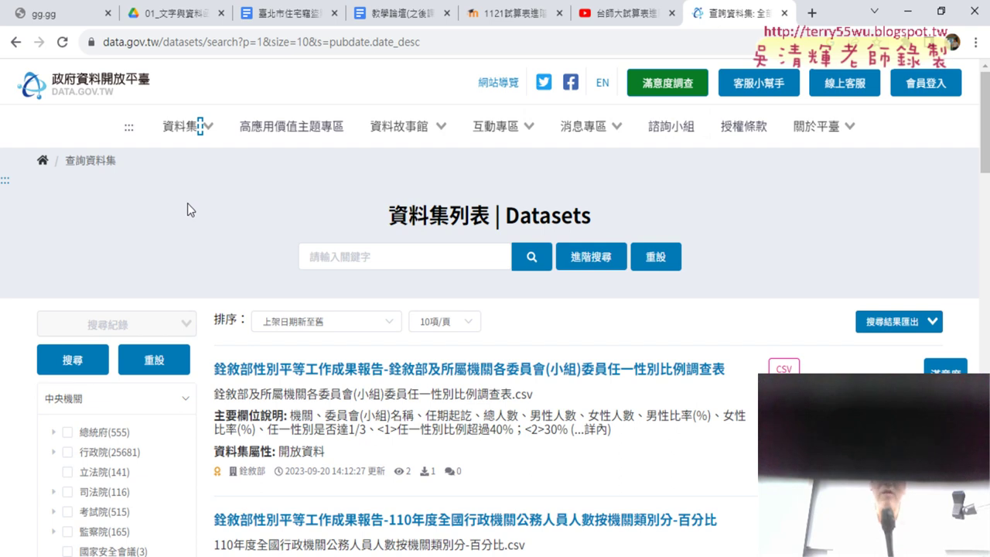
# Scroll the newest-first dataset list and its sidebar filters down to file formats like CSV.
pyautogui.scroll(-3, 189, 216)
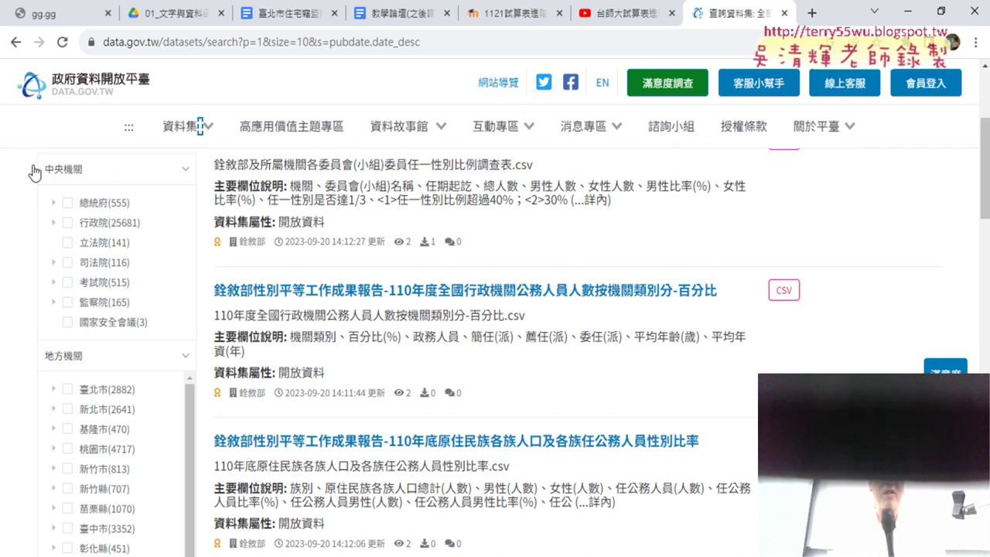
pyautogui.scroll(-2, 30, 394)
pyautogui.scroll(-3, 31, 387)
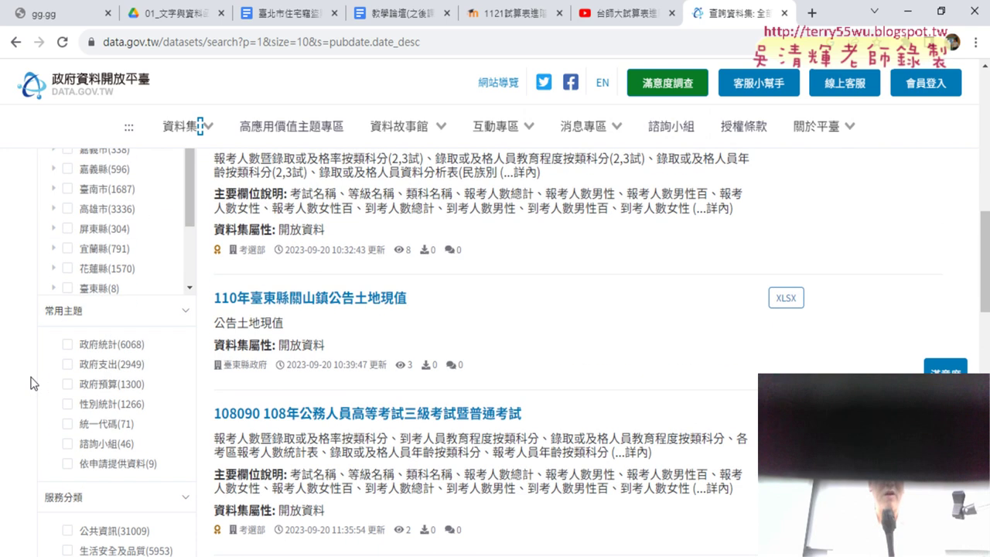
pyautogui.scroll(-2, 166, 397)
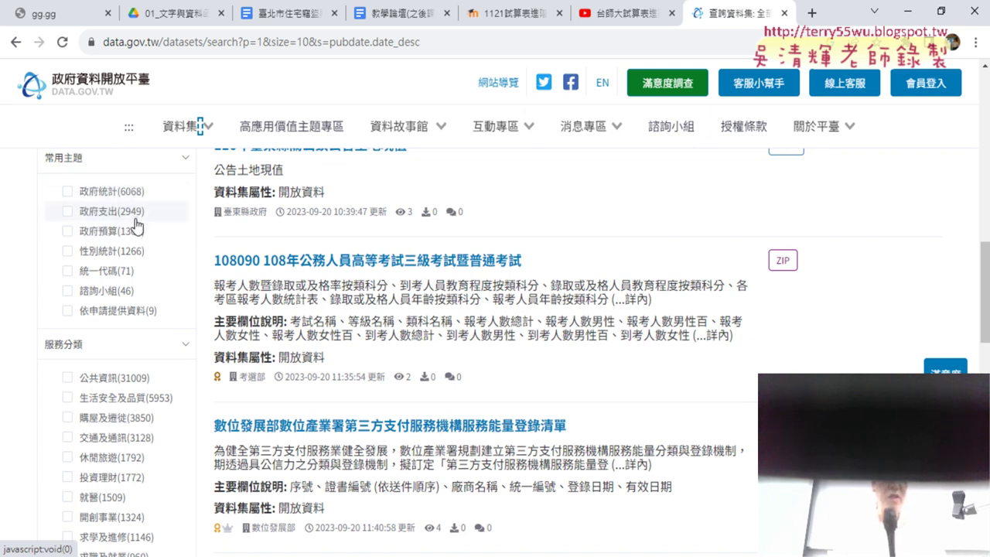
pyautogui.scroll(-2, 205, 334)
pyautogui.scroll(-1, 205, 334)
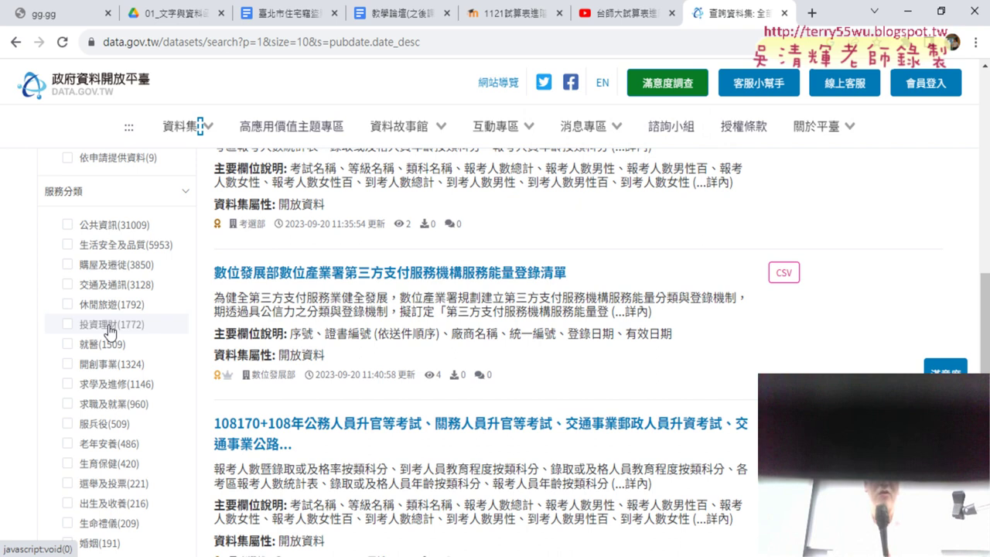
pyautogui.scroll(-3, 188, 408)
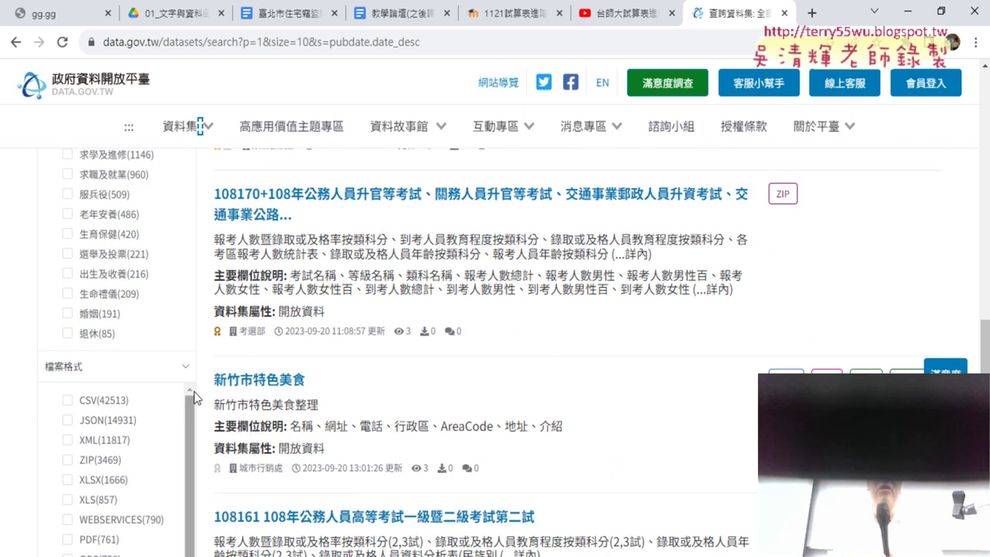
# Scroll the dataset results, highlight the file-format filter heading, and open then close 資料集 menu.
pyautogui.scroll(-5, 195, 397)
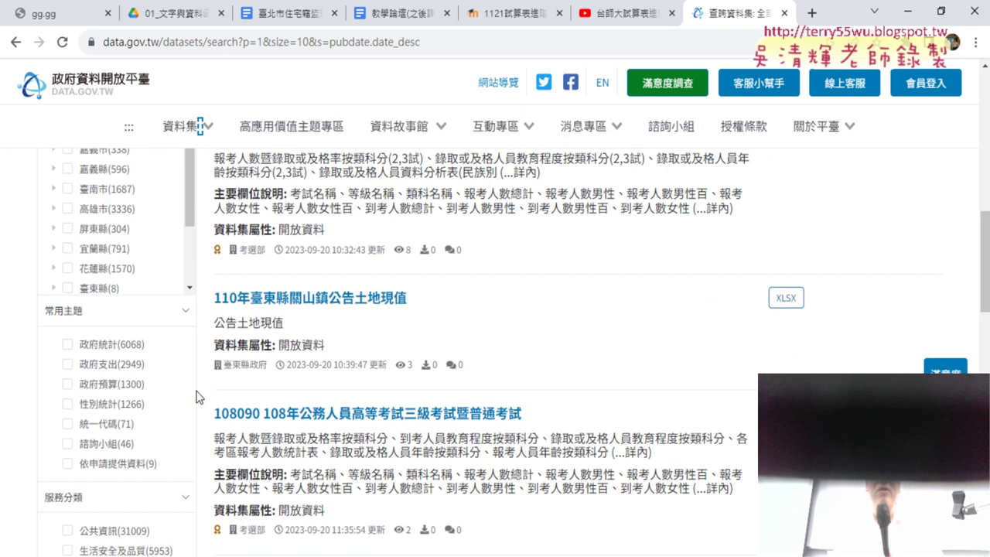
pyautogui.scroll(-3, 196, 397)
pyautogui.scroll(-1, 196, 397)
pyautogui.scroll(-1, 196, 397)
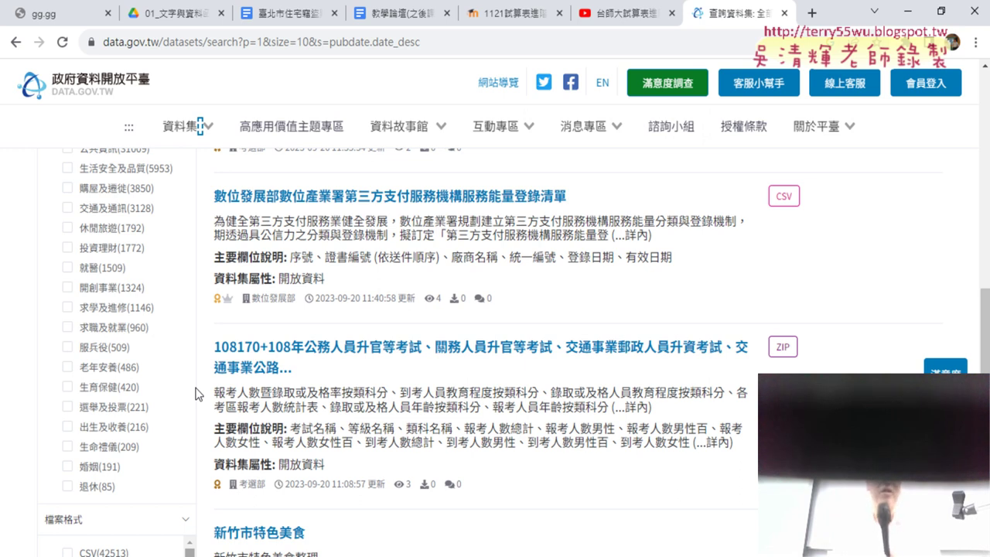
pyautogui.scroll(-3, 192, 424)
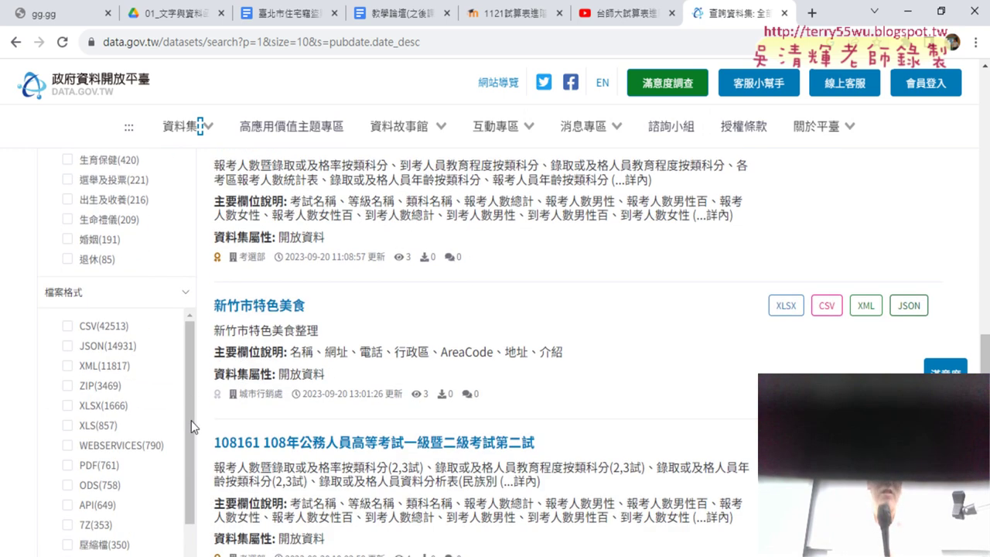
pyautogui.scroll(-2, 193, 426)
pyautogui.scroll(2, 178, 394)
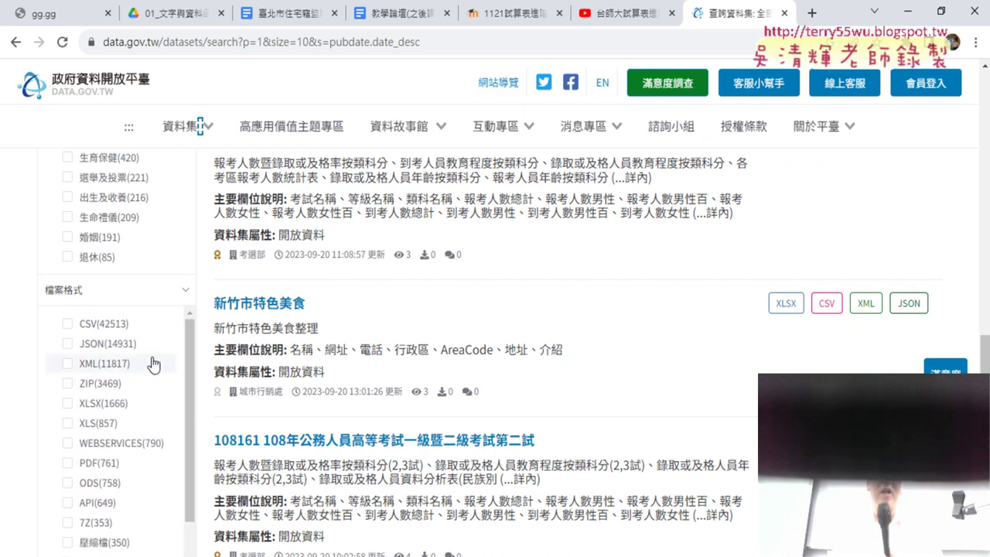
pyautogui.moveTo(35, 291); pyautogui.dragTo(85, 294)
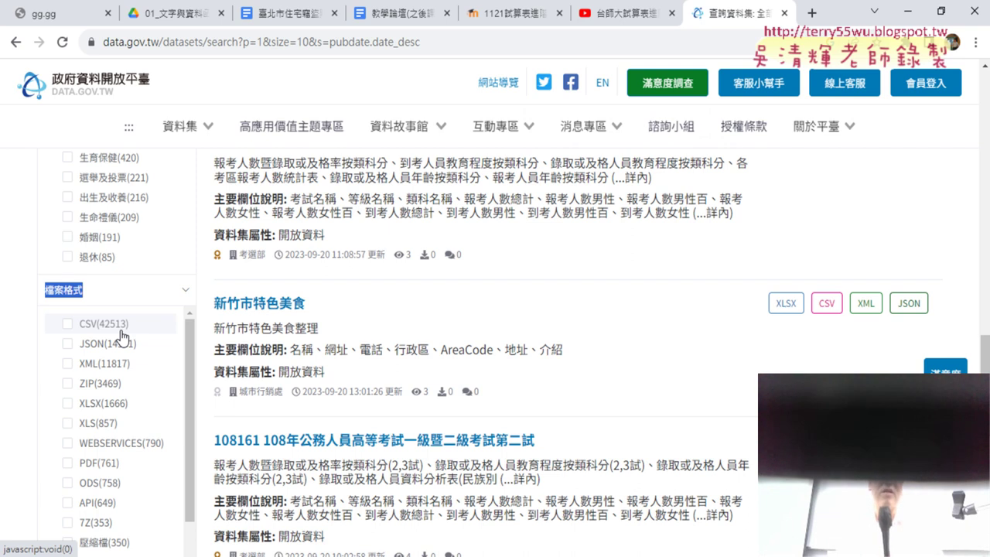
pyautogui.click(194, 128)
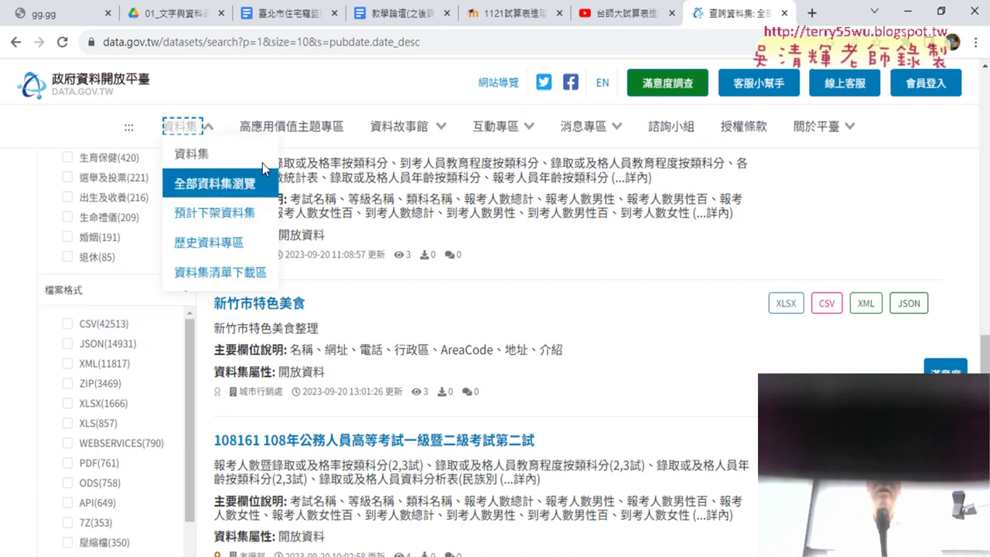
pyautogui.click(344, 91)
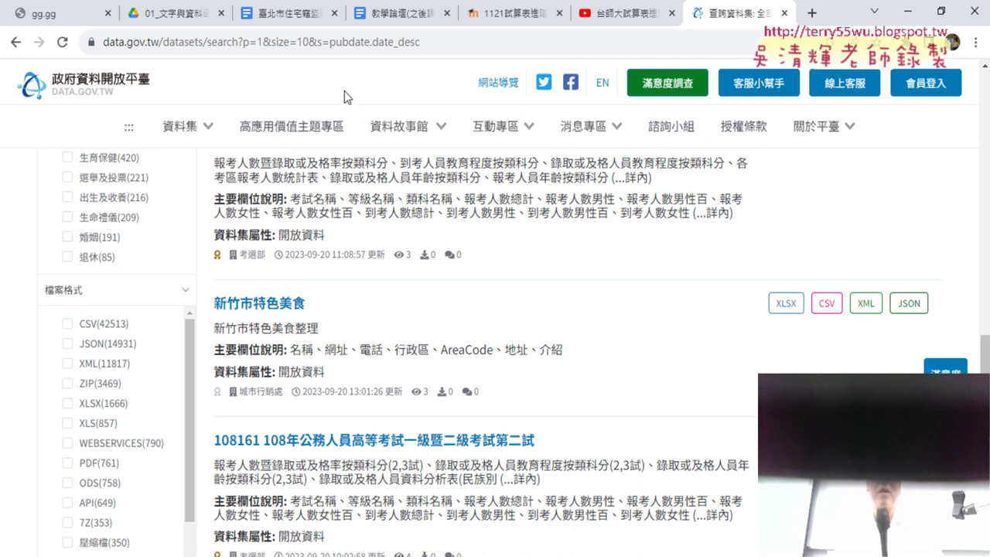
# Go back to the home page and run a dataset keyword search for 住宅竊盜.
pyautogui.click(100, 81)
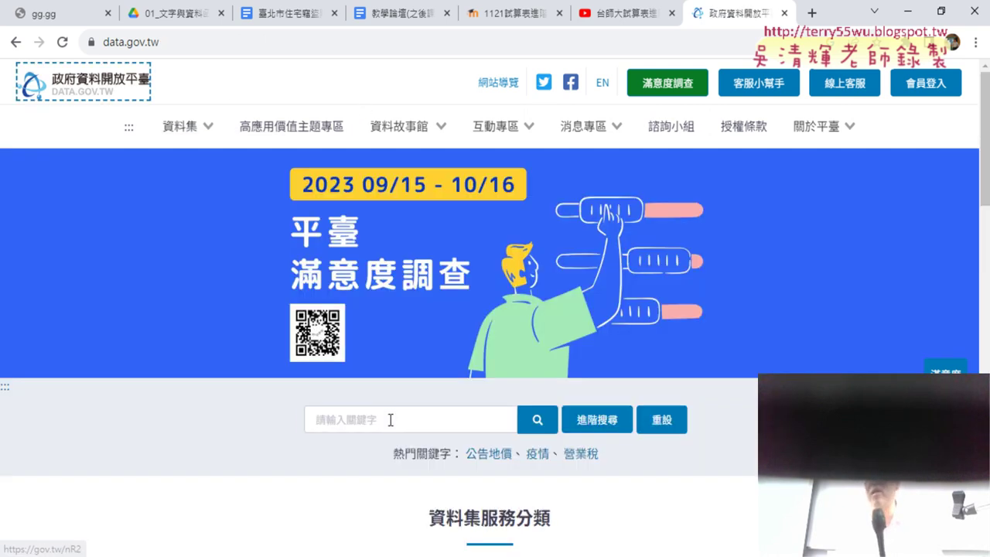
pyautogui.click(390, 420)
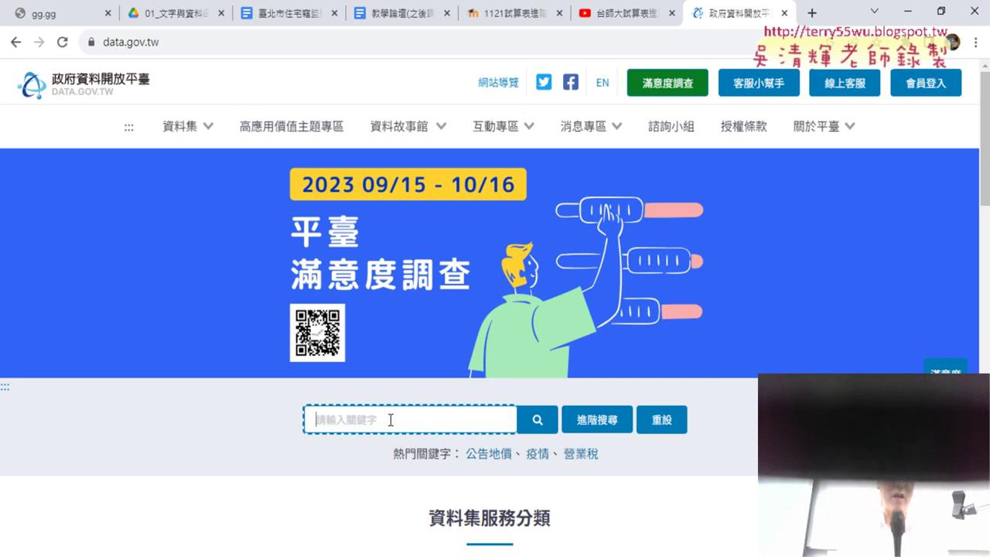
pyautogui.write('住')
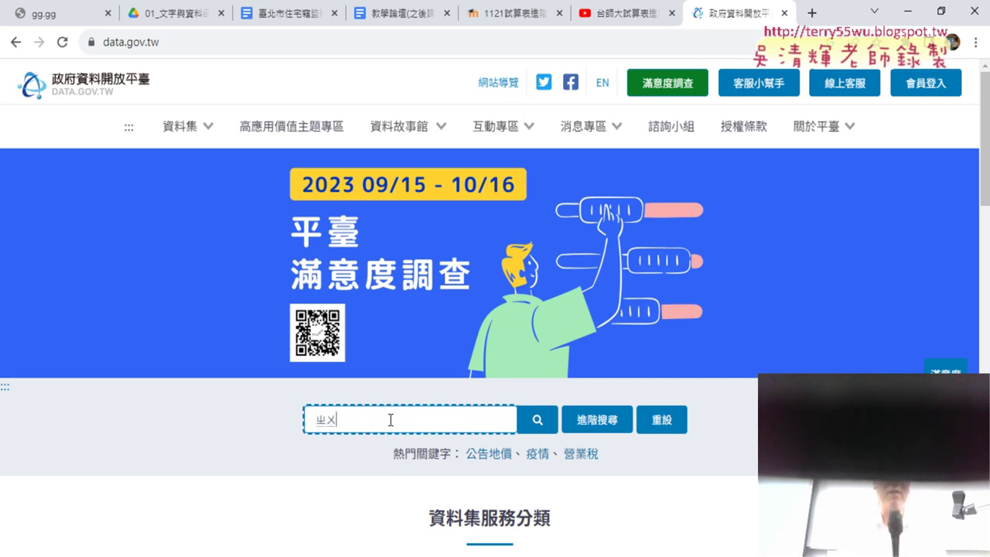
pyautogui.write('ㄑ')
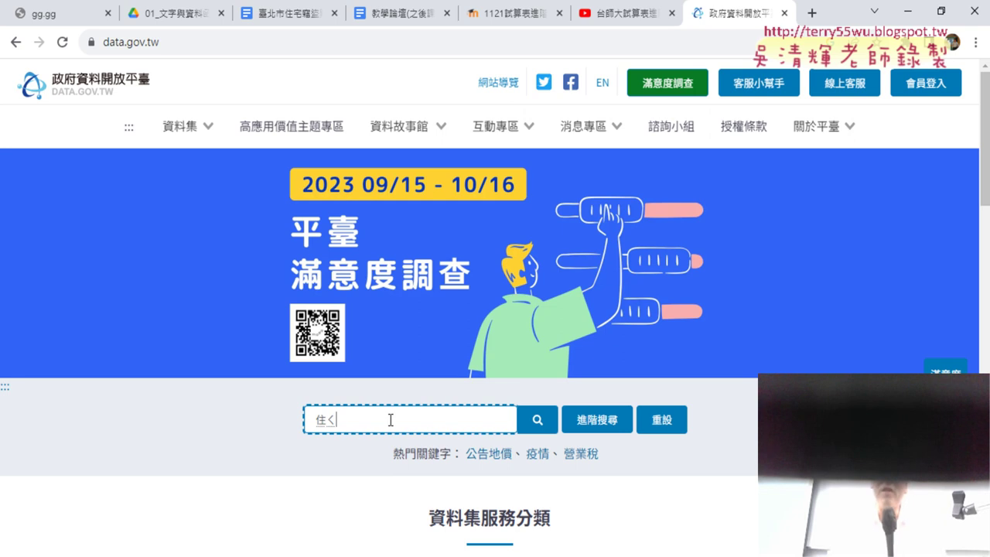
pyautogui.write('ㄧ')
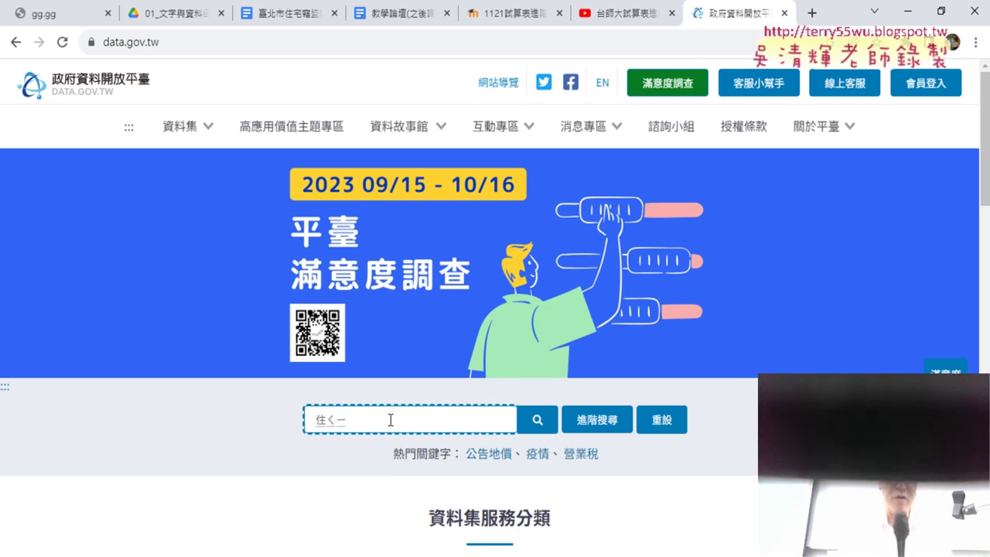
pyautogui.write('ㄓ')
pyautogui.press('BackSpace')
pyautogui.write('ㄞˊ')
pyautogui.press('Return')
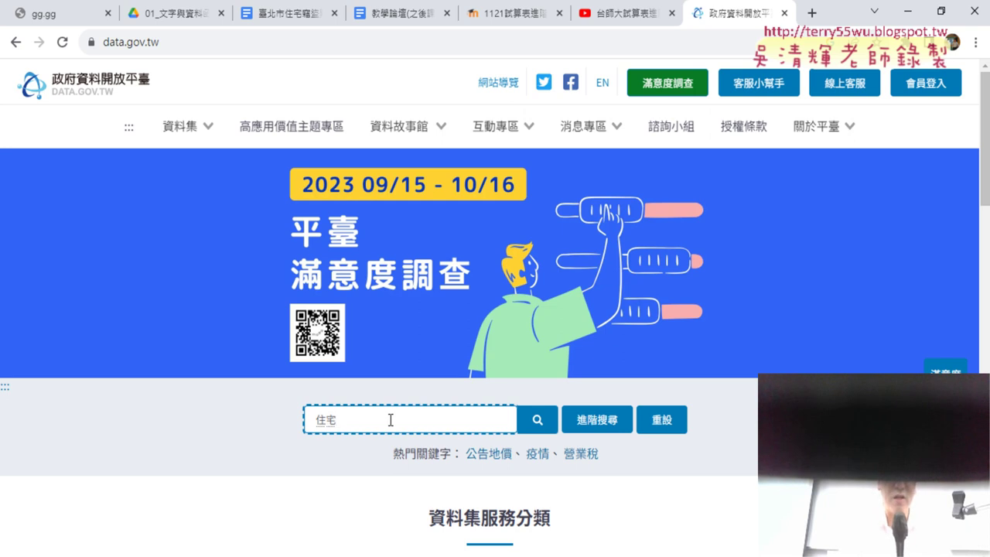
pyautogui.write('ㄑㄧ')
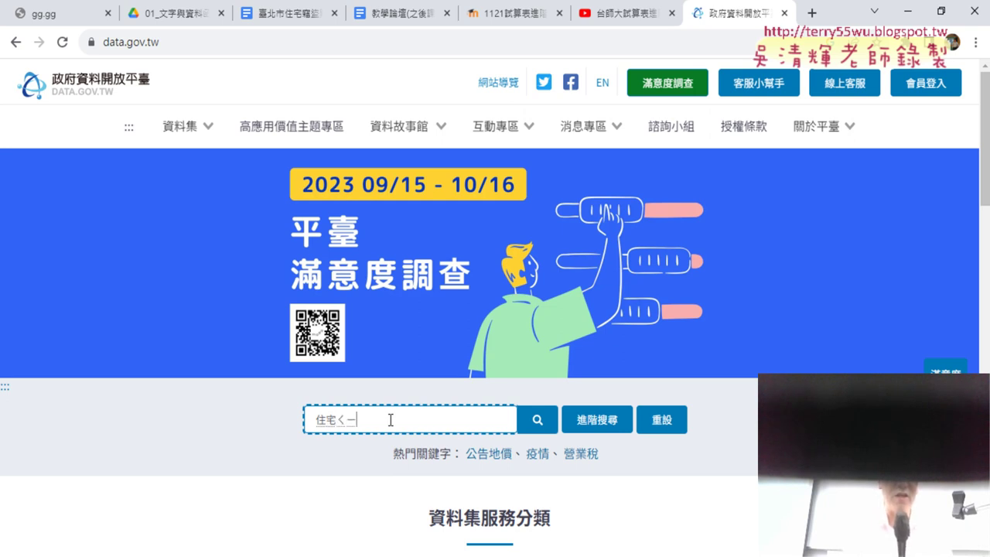
pyautogui.write('ㄝˋ')
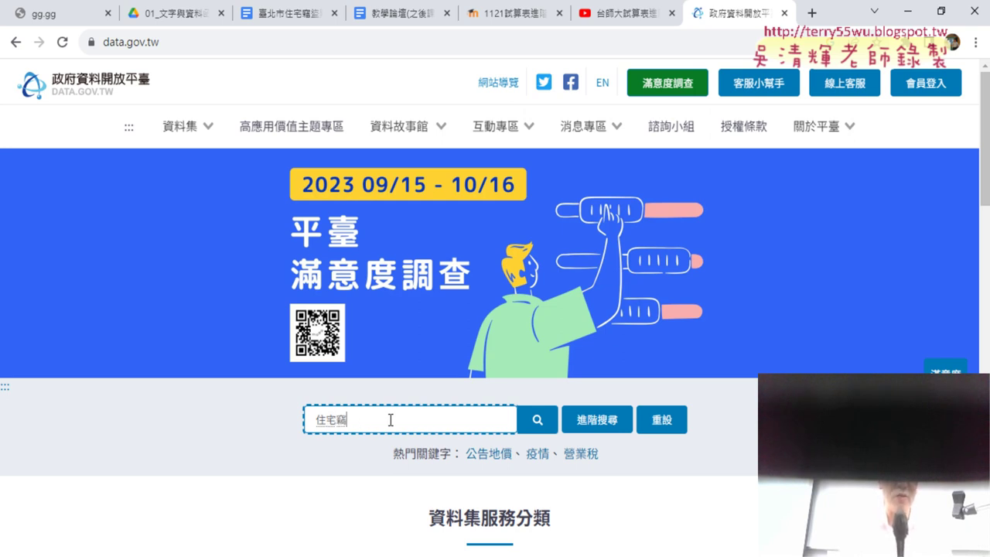
pyautogui.write('ㄙ')
pyautogui.press('BackSpace')
pyautogui.write('ㄉㄠ')
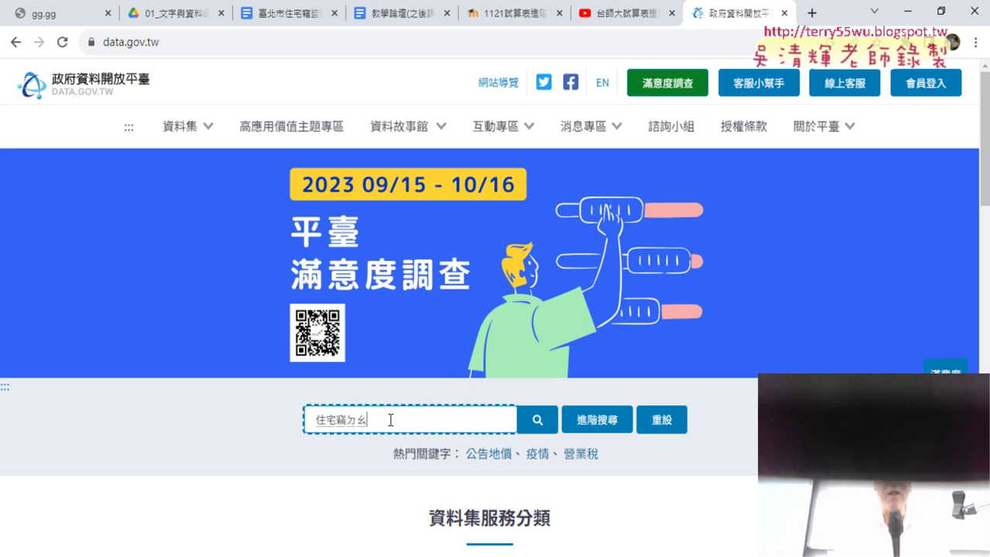
pyautogui.write('ˋ')
pyautogui.press('Return')
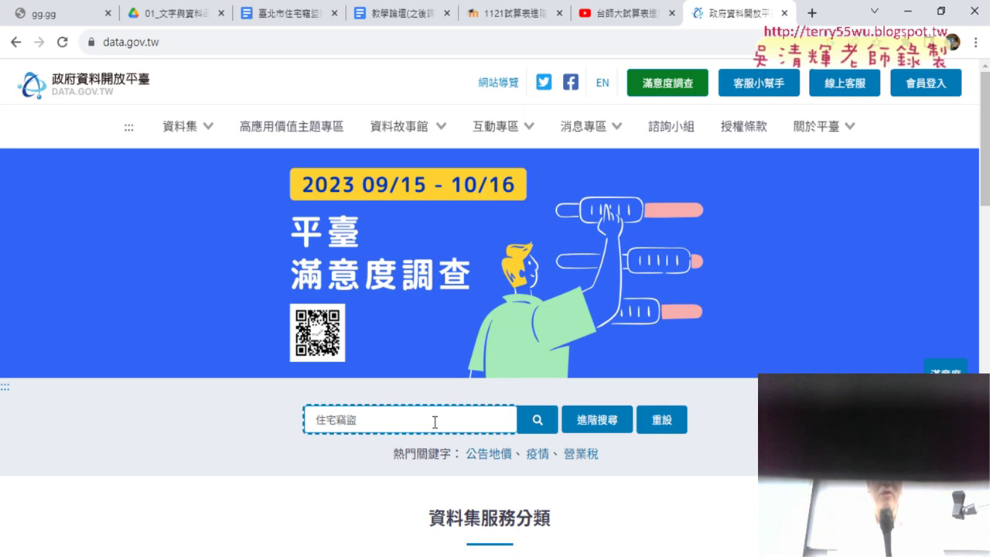
pyautogui.moveTo(362, 425); pyautogui.dragTo(316, 424)
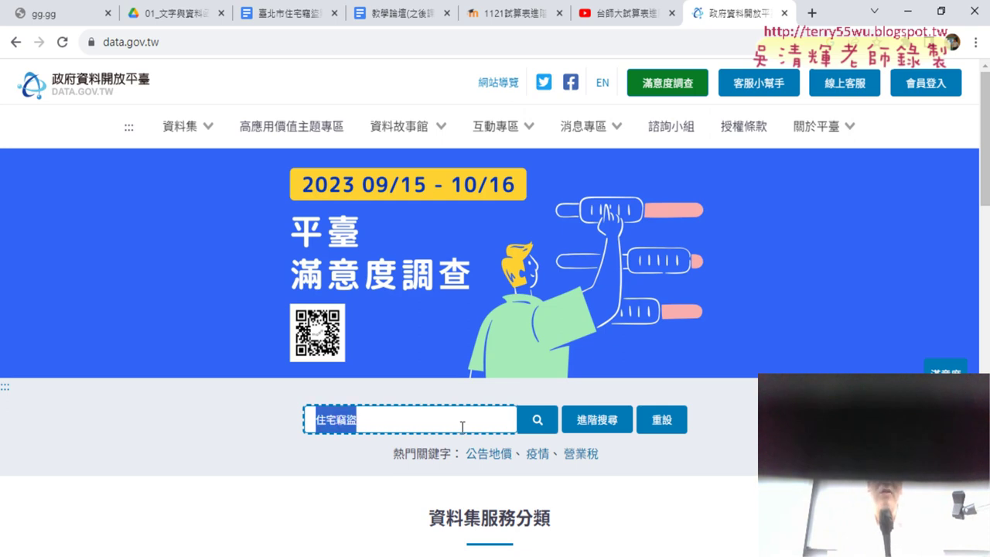
pyautogui.click(538, 425)
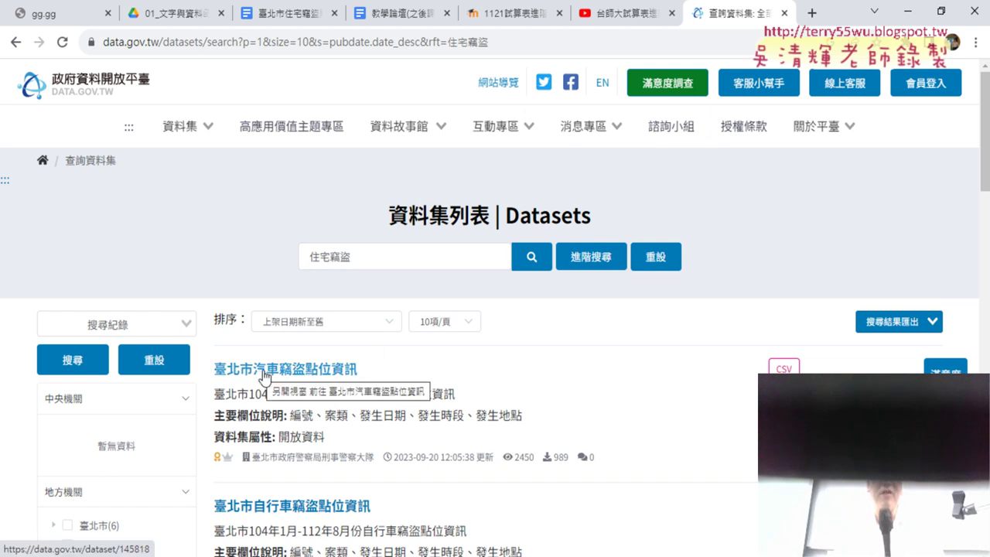
# Highlight the car-theft dataset's date range, scroll to 臺北市住宅竊盜點位資訊, then return to the Docs guide.
pyautogui.scroll(-1, 376, 380)
pyautogui.moveTo(358, 292)
pyautogui.mouseDown()
pyautogui.moveTo(323, 304)
pyautogui.moveTo(254, 298)
pyautogui.mouseUp()
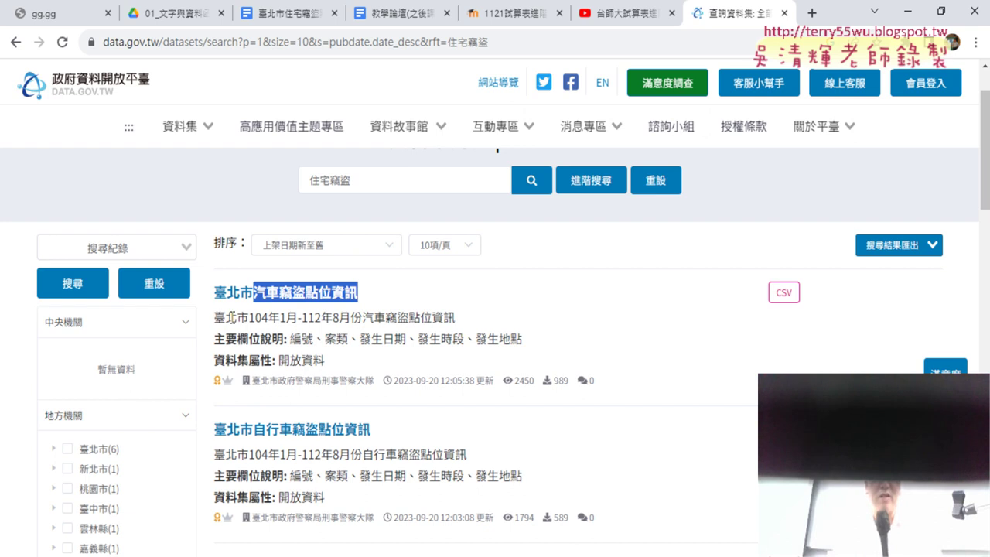
pyautogui.moveTo(237, 318); pyautogui.dragTo(464, 339)
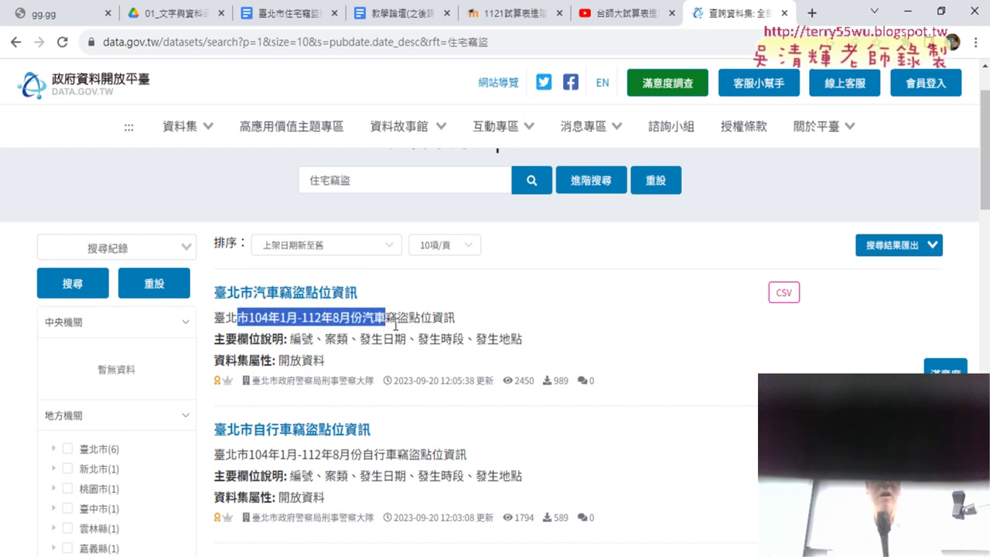
pyautogui.scroll(-2, 686, 336)
pyautogui.scroll(-2, 686, 336)
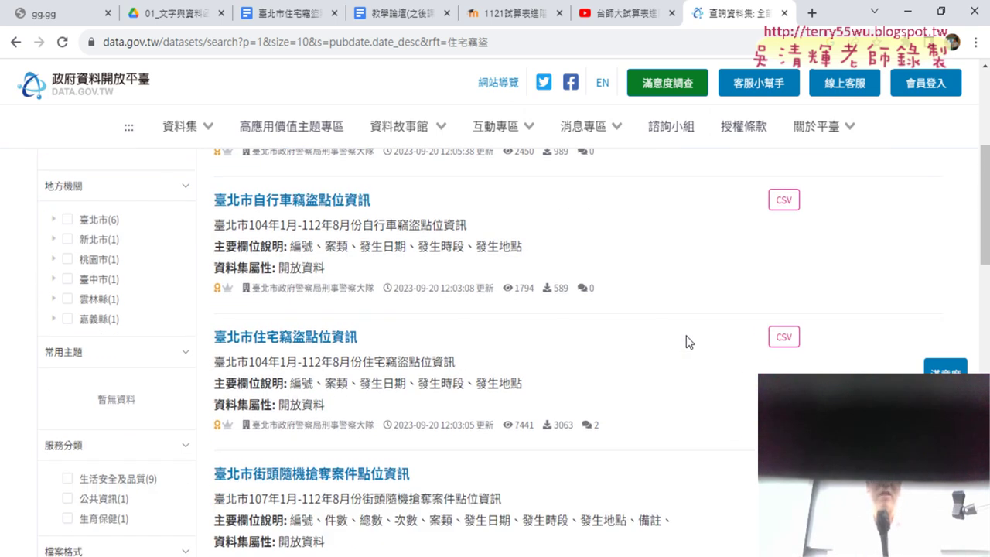
pyautogui.scroll(-1, 661, 340)
pyautogui.scroll(1, 661, 341)
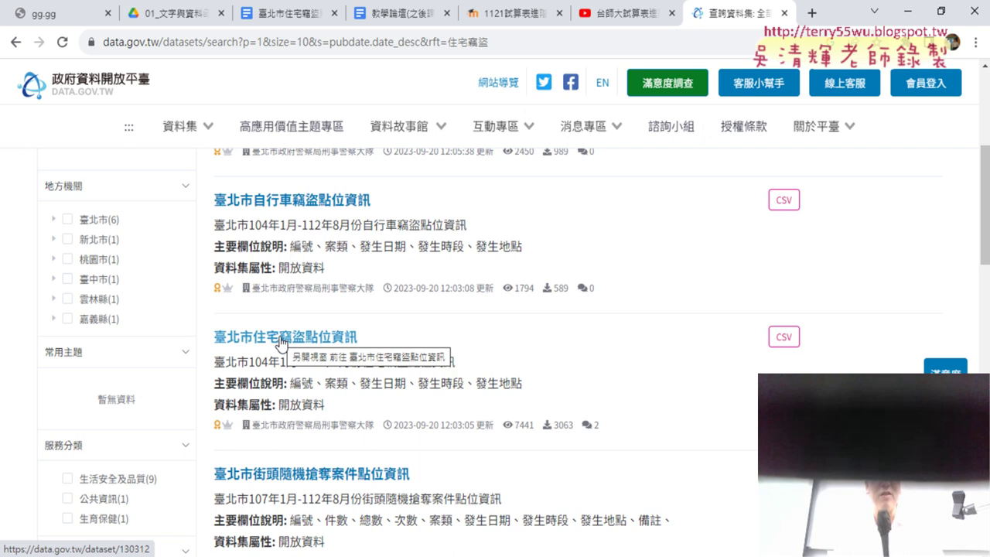
pyautogui.click(273, 22)
# Scroll to the document's top and highlight the chart names 折線圖 and 比例圖 in the intro.
pyautogui.scroll(3, 338, 217)
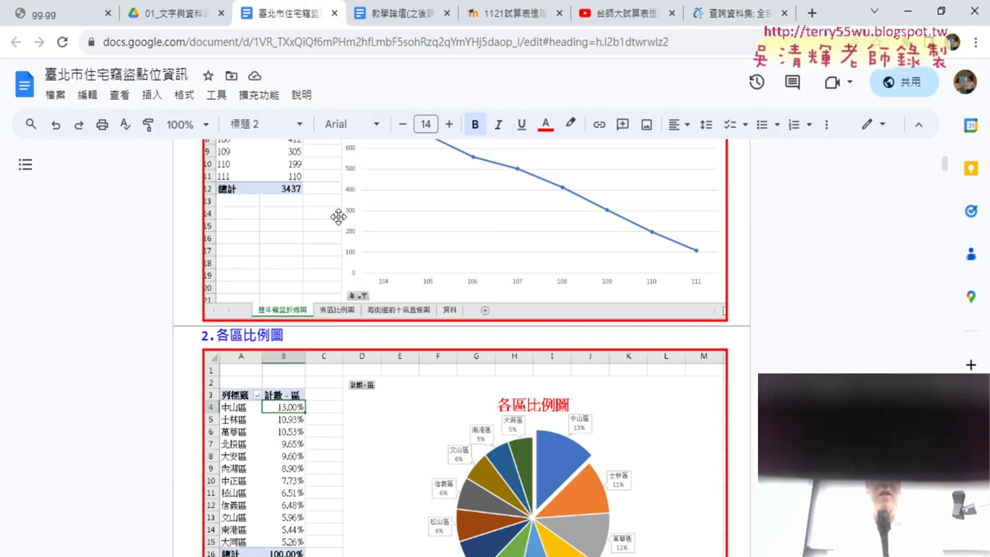
pyautogui.scroll(4, 338, 217)
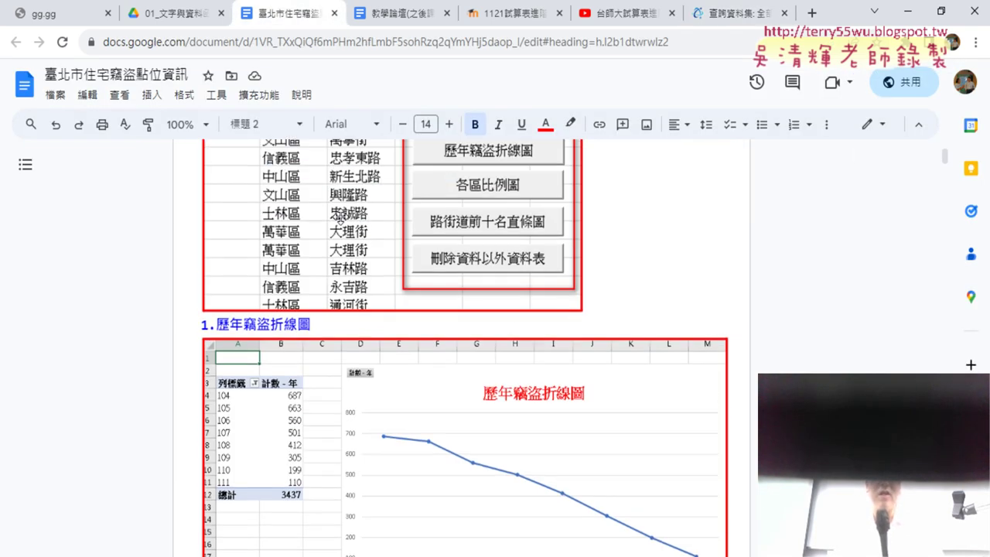
pyautogui.scroll(1, 338, 217)
pyautogui.scroll(1, 341, 221)
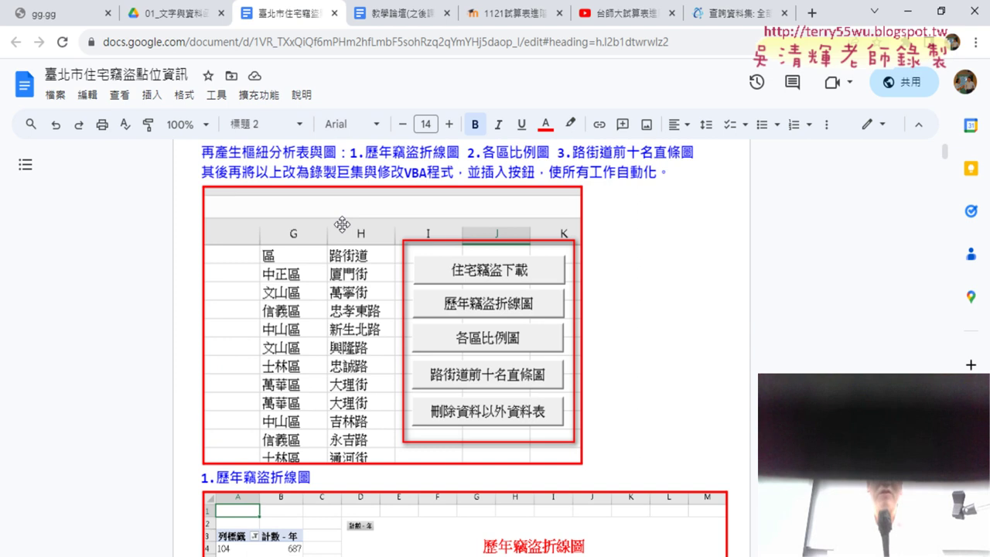
pyautogui.scroll(1, 363, 158)
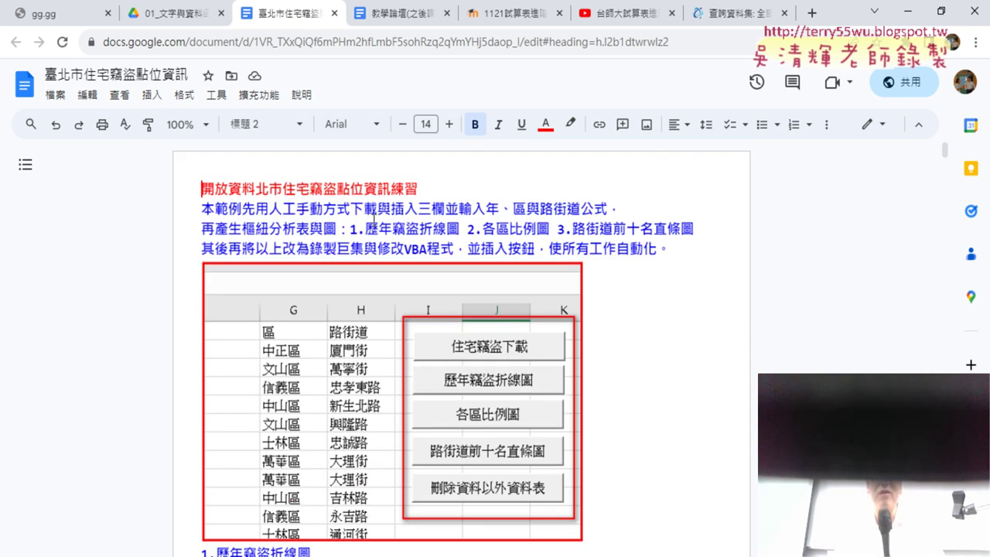
pyautogui.moveTo(352, 230); pyautogui.dragTo(435, 224)
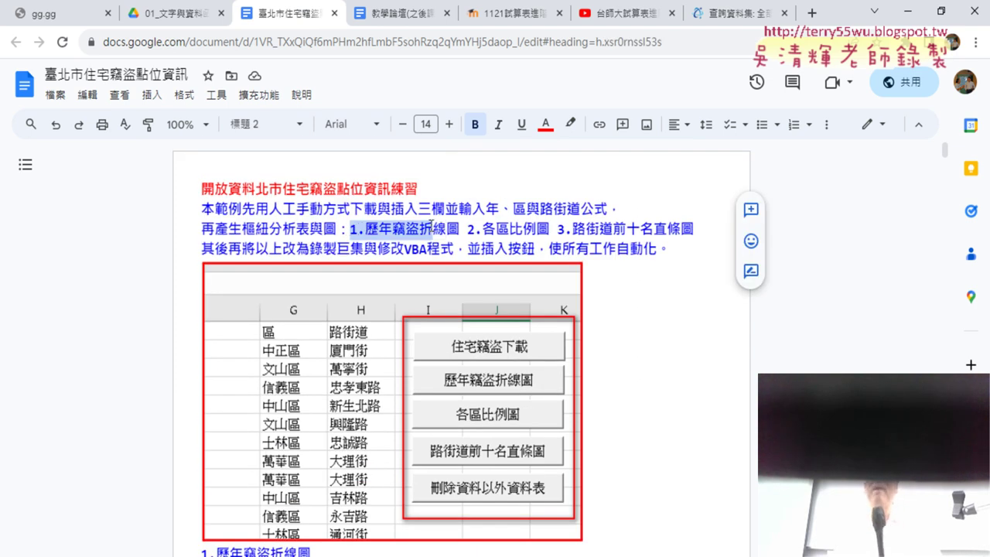
pyautogui.moveTo(445, 224); pyautogui.dragTo(422, 229)
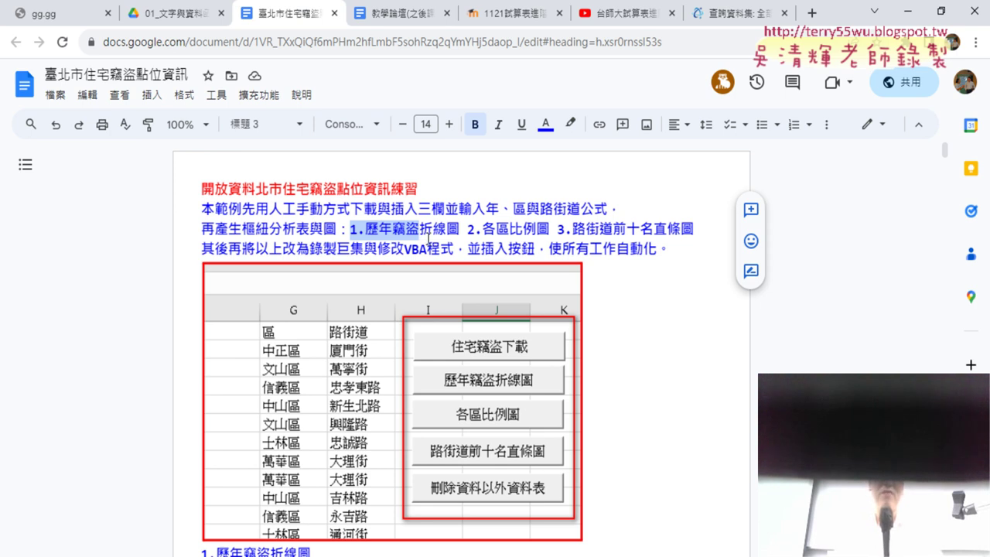
pyautogui.click(424, 230)
pyautogui.moveTo(422, 229); pyautogui.dragTo(461, 231)
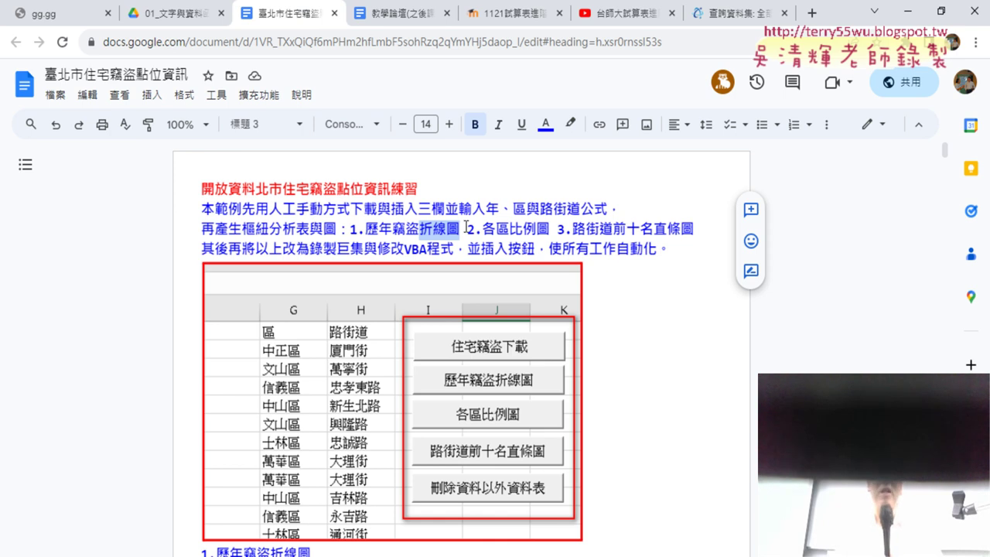
pyautogui.moveTo(509, 229); pyautogui.dragTo(550, 229)
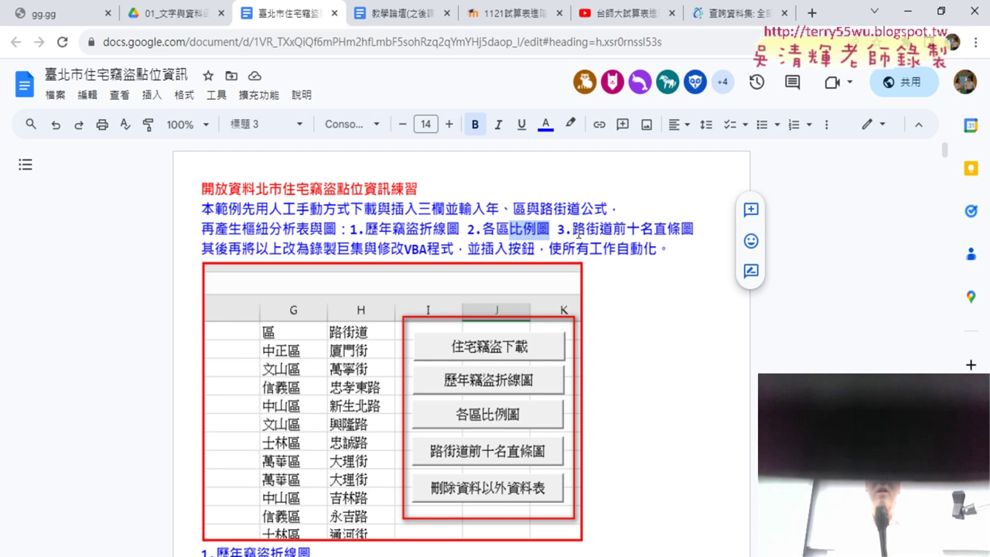
# Highlight 路街道 in the chart list, then go back to the data.gov.tw 住宅竊盜 results.
pyautogui.moveTo(572, 229); pyautogui.dragTo(617, 229)
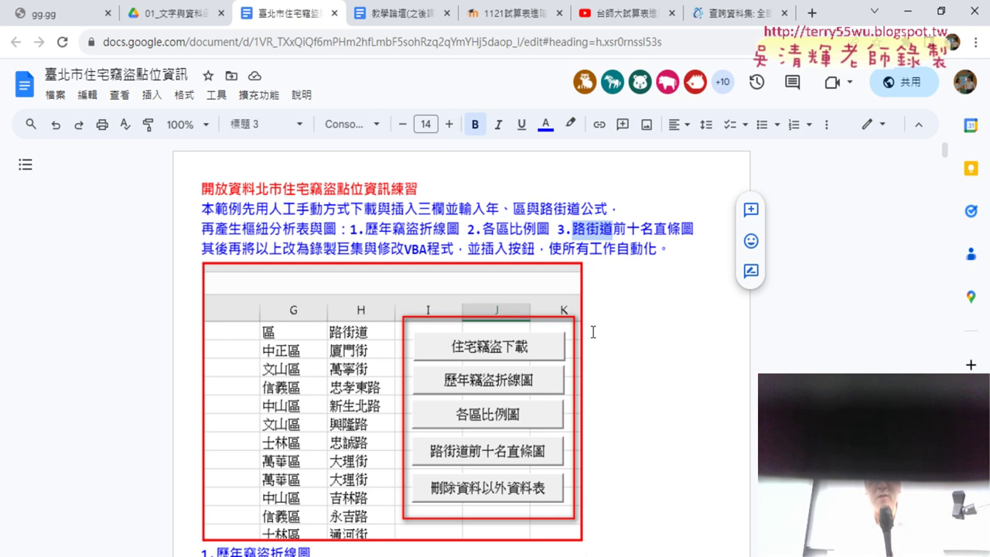
pyautogui.click(739, 13)
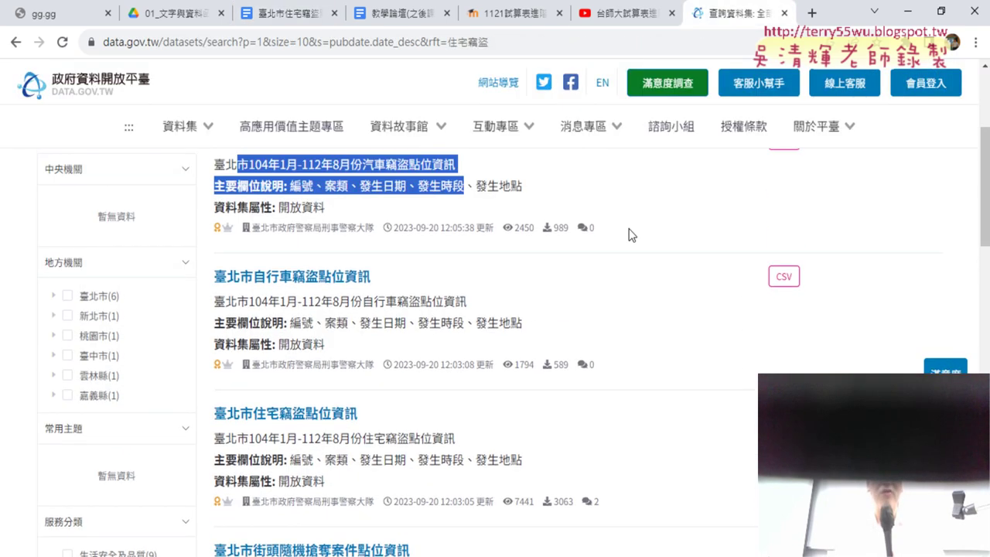
pyautogui.scroll(3, 424, 270)
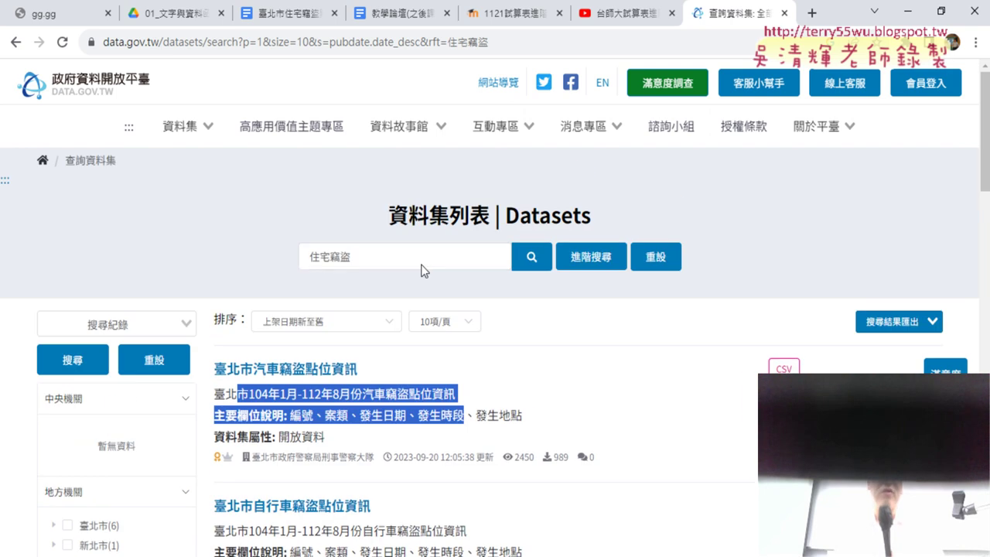
pyautogui.moveTo(367, 261); pyautogui.dragTo(301, 258)
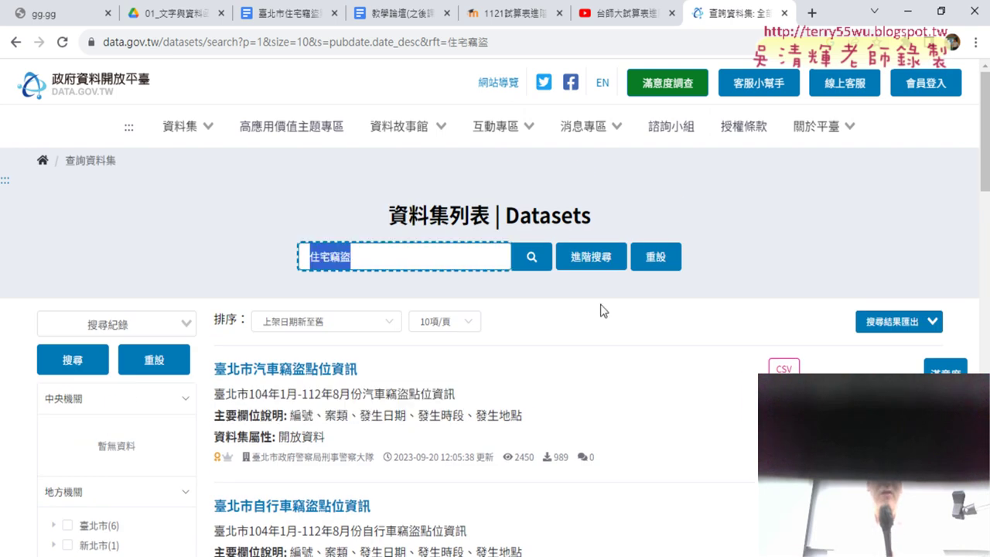
pyautogui.scroll(-2, 658, 342)
pyautogui.scroll(-3, 658, 343)
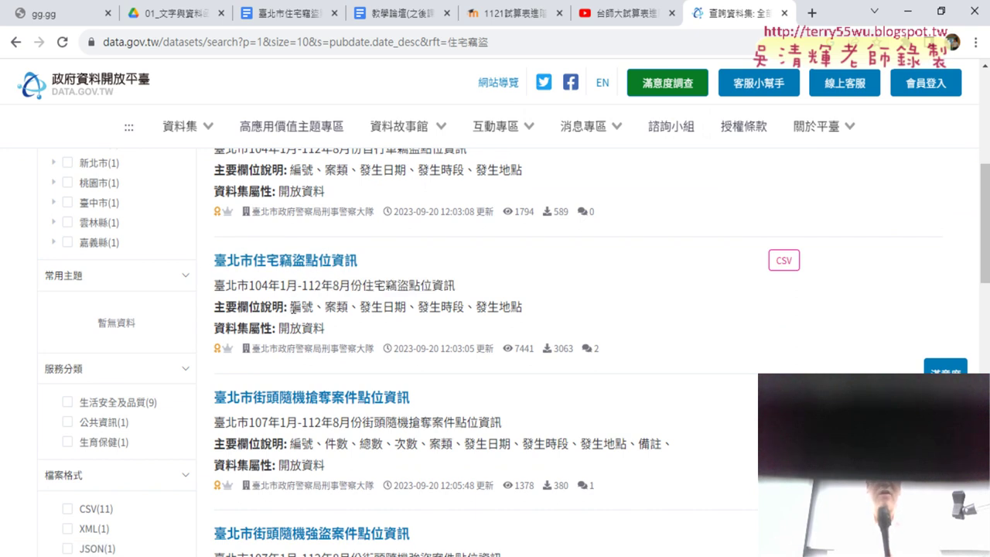
pyautogui.moveTo(250, 285); pyautogui.dragTo(377, 289)
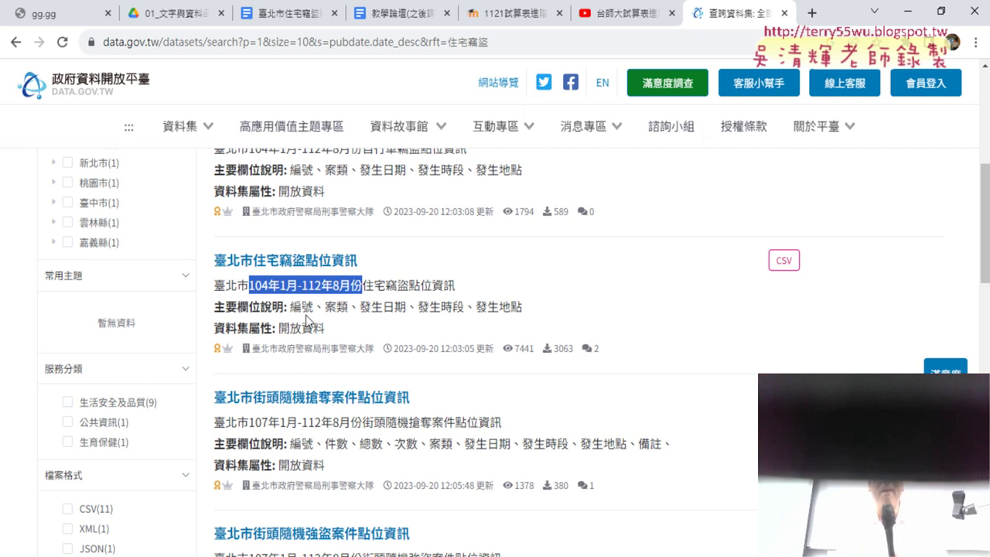
pyautogui.moveTo(291, 307); pyautogui.dragTo(467, 312)
pyautogui.click(449, 312)
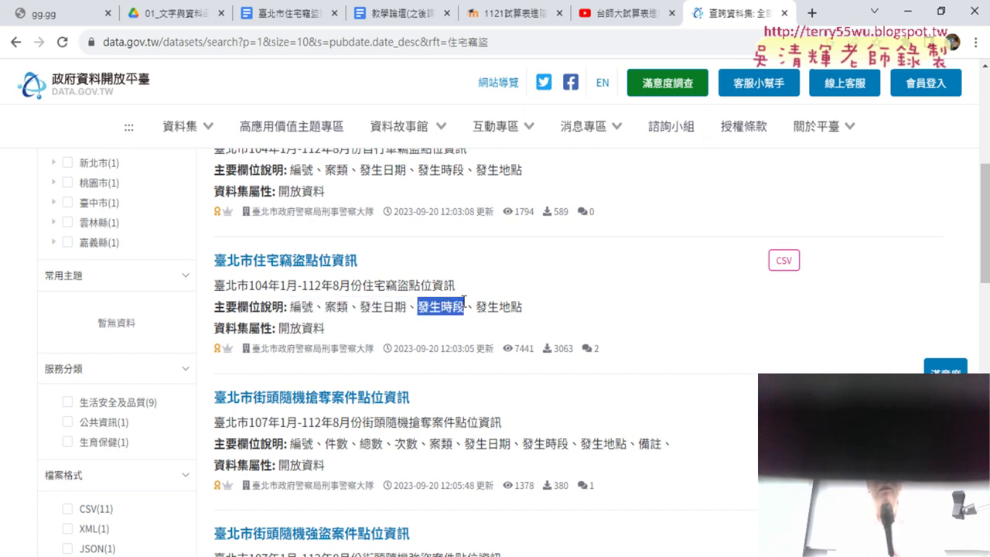
pyautogui.moveTo(531, 314); pyautogui.dragTo(290, 310)
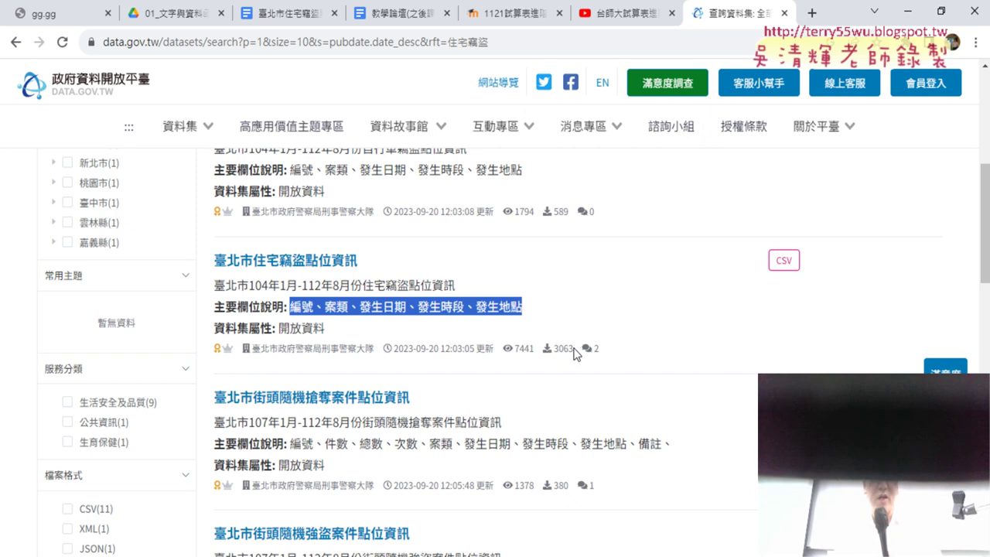
pyautogui.scroll(1, 619, 352)
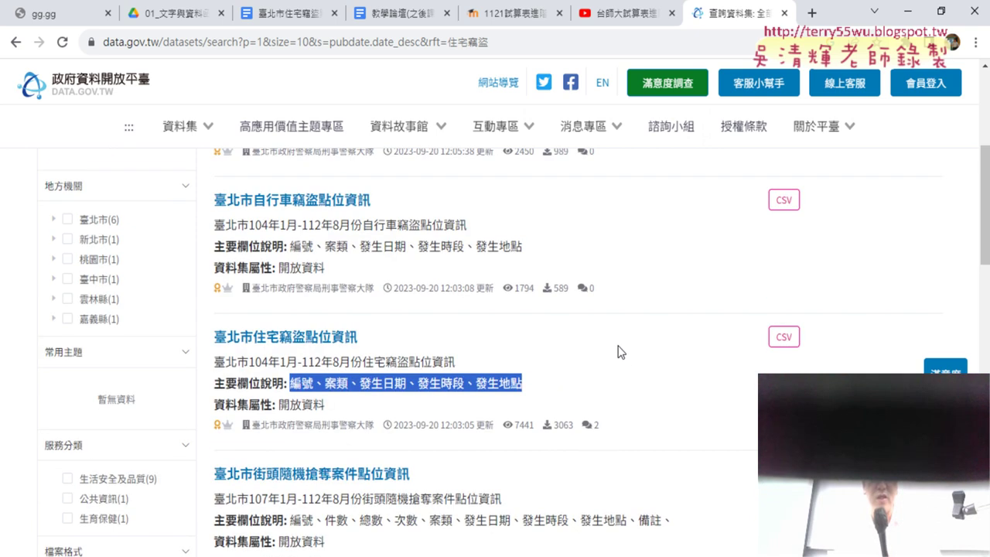
pyautogui.scroll(1, 619, 352)
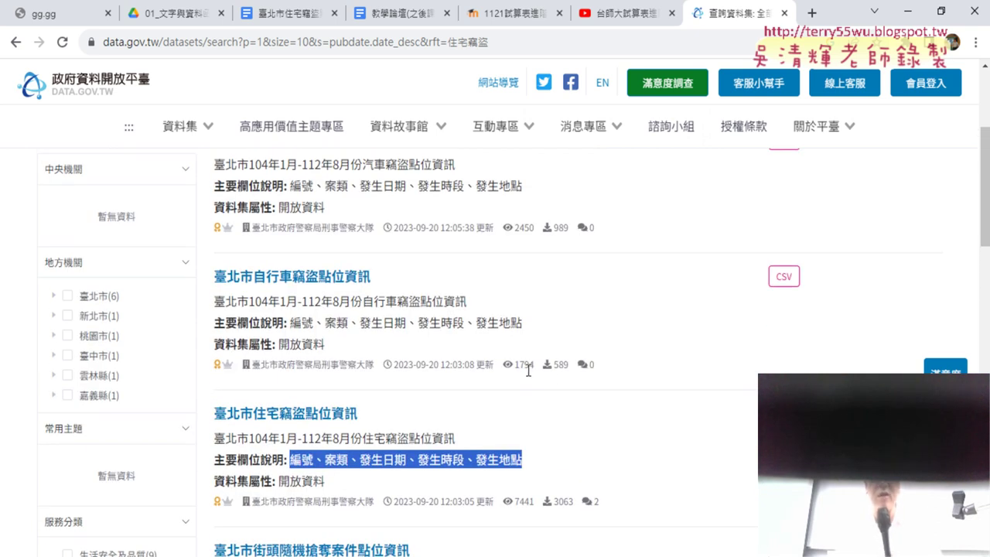
pyautogui.scroll(-1, 551, 456)
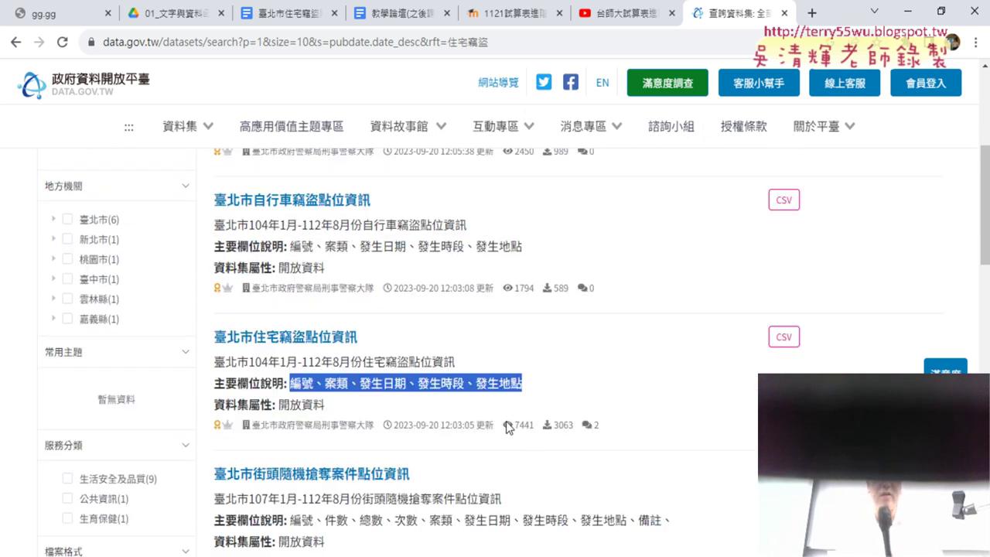
pyautogui.moveTo(508, 502)
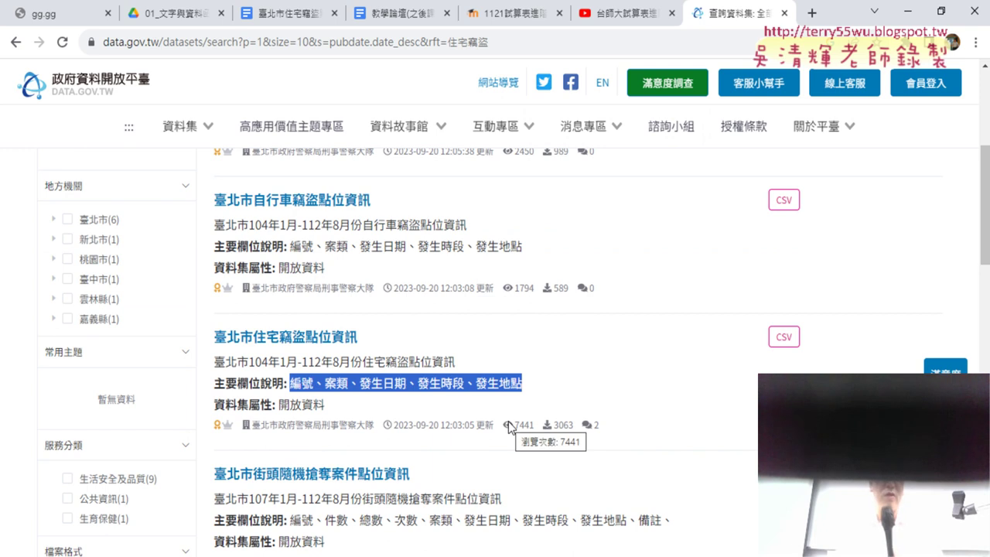
pyautogui.moveTo(624, 426); pyautogui.dragTo(585, 432)
pyautogui.click(676, 432)
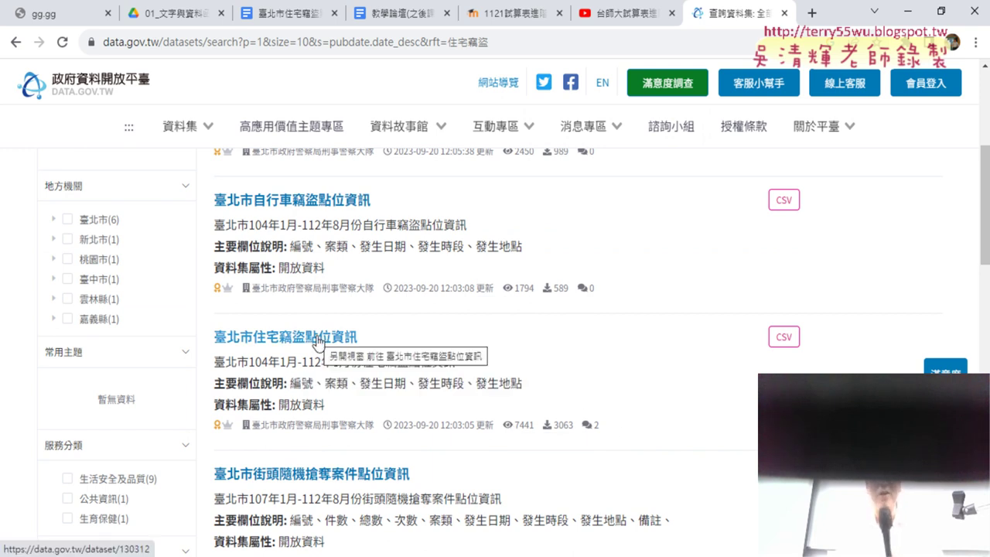
pyautogui.scroll(1, 371, 342)
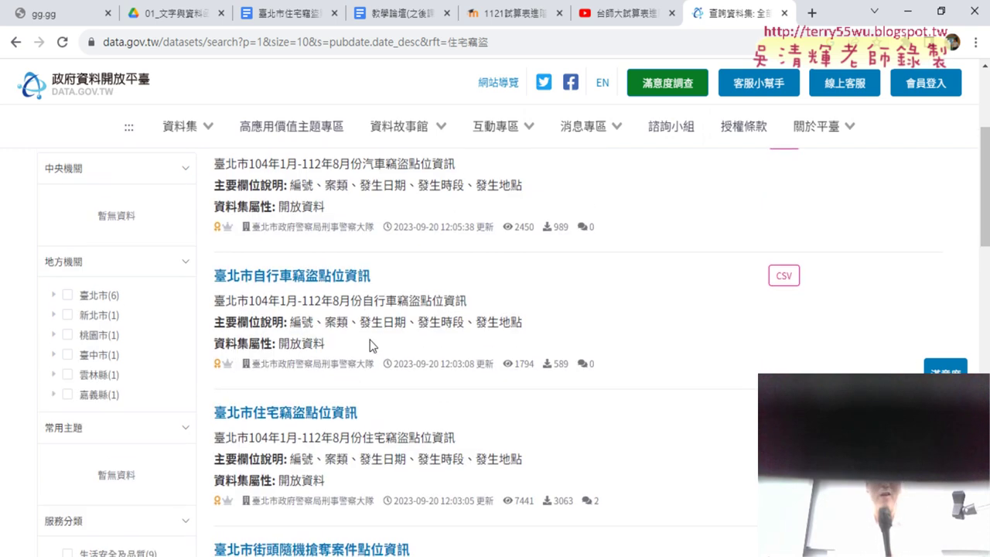
pyautogui.scroll(-2, 607, 400)
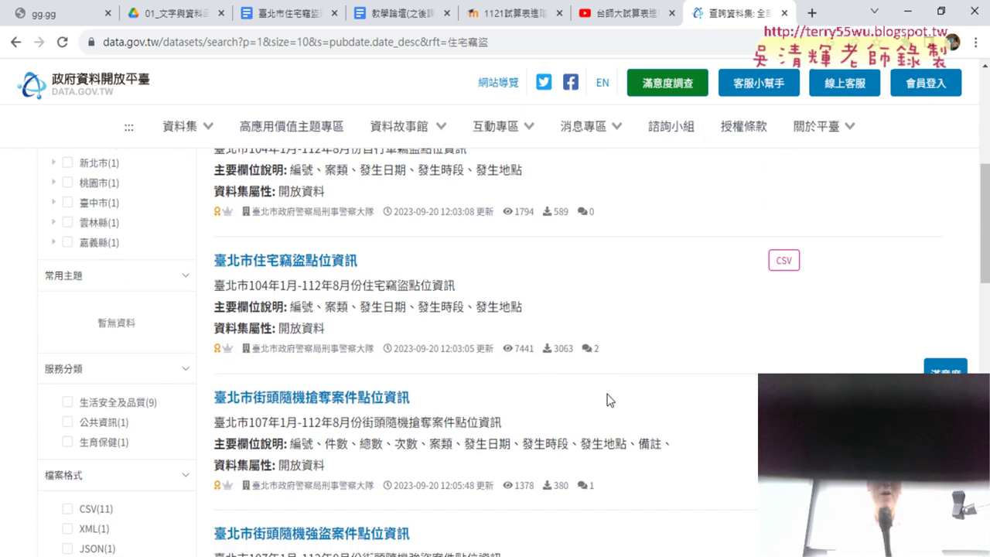
# Open the 臺北市住宅竊盜點位資訊 dataset page and review its main data fields.
pyautogui.click(320, 265)
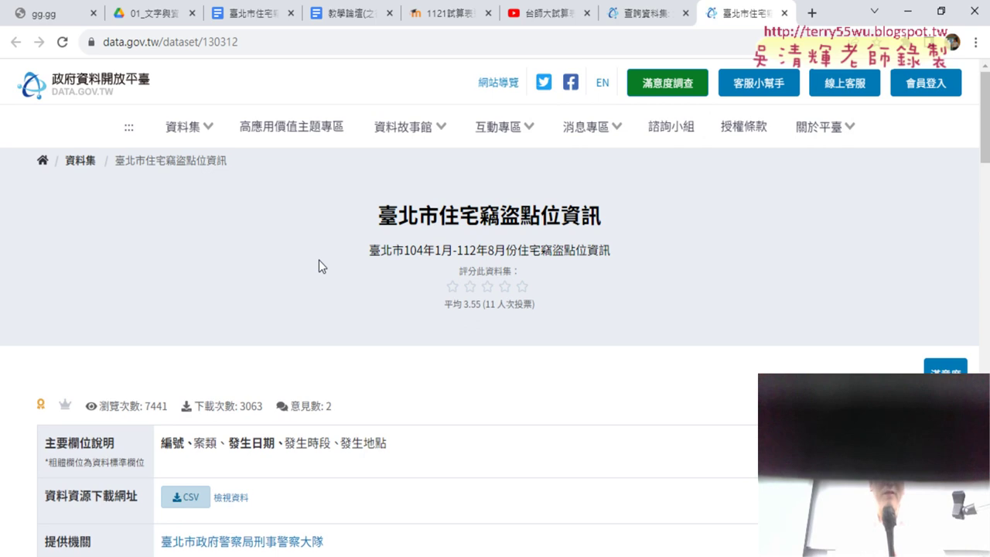
pyautogui.scroll(-3, 576, 340)
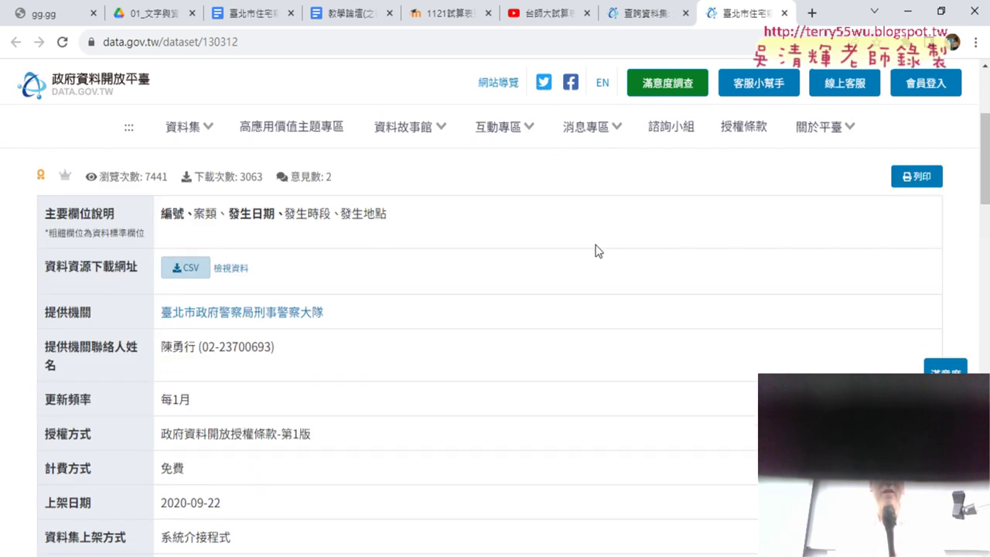
pyautogui.click(191, 252)
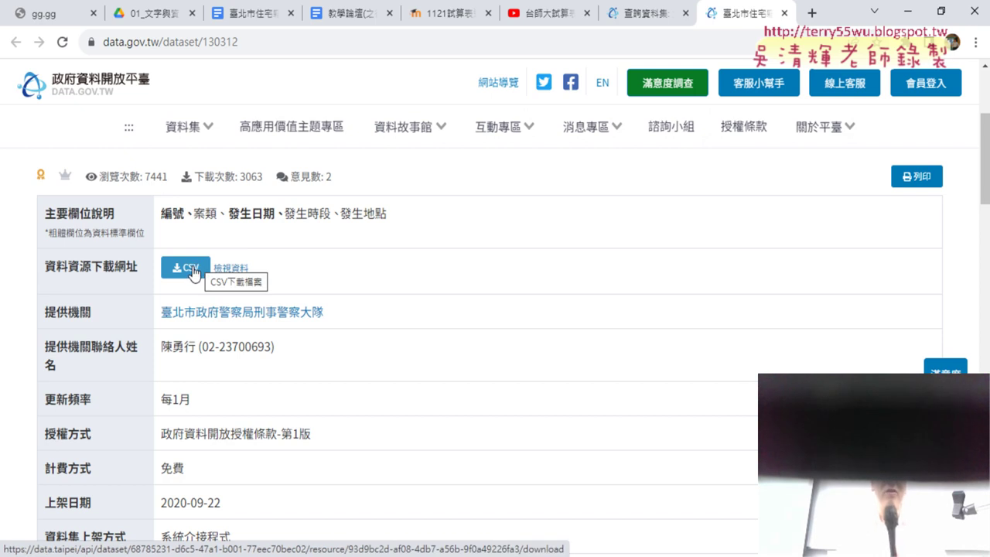
pyautogui.click(194, 271)
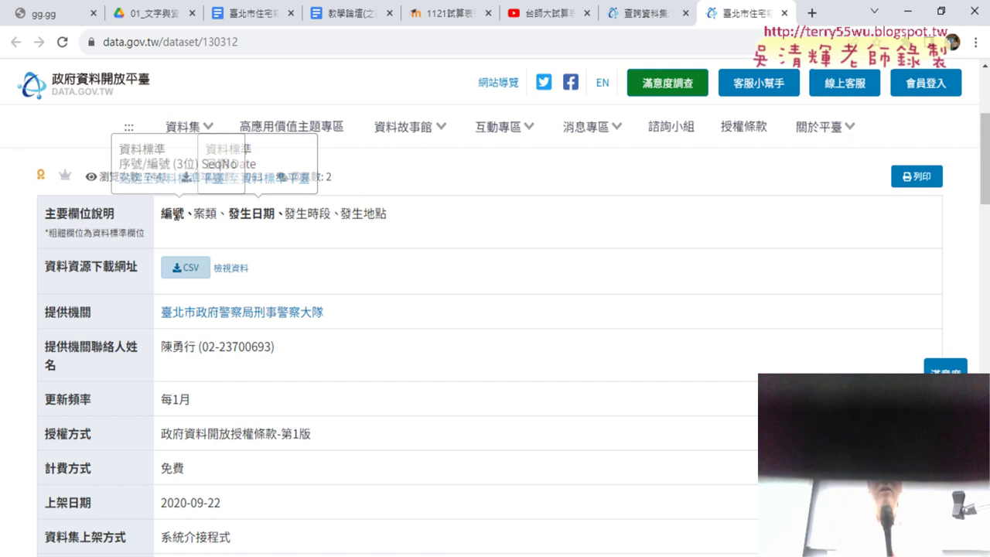
pyautogui.moveTo(161, 214); pyautogui.dragTo(389, 222)
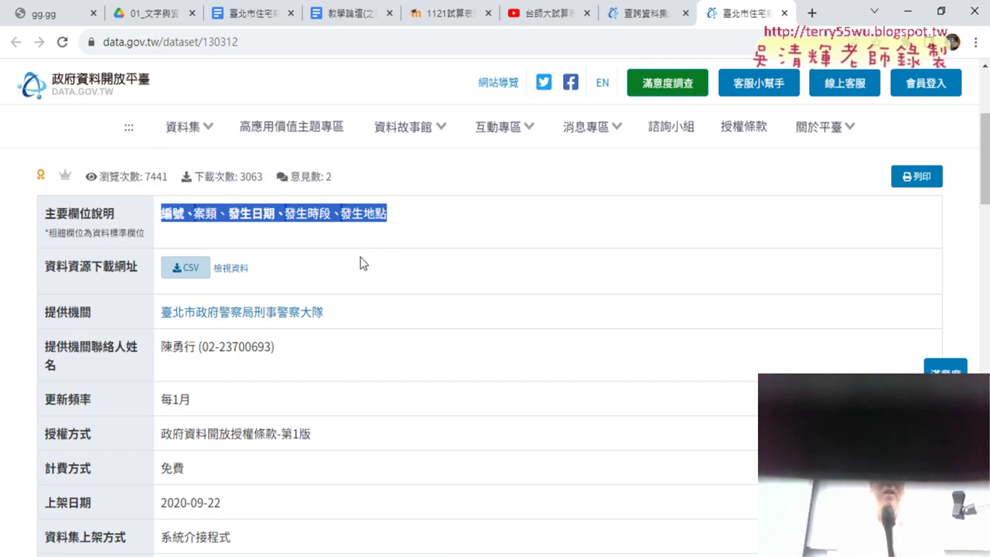
# Download the dataset as its UTF8 CSV file (229 KB).
pyautogui.click(184, 269)
pyautogui.scroll(-1, 415, 293)
pyautogui.scroll(-1, 415, 294)
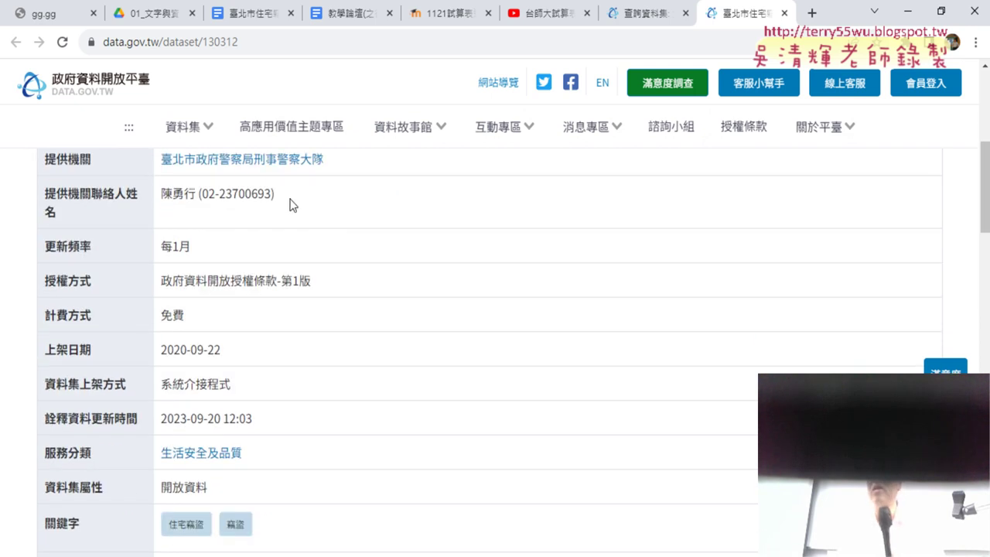
pyautogui.moveTo(289, 203); pyautogui.dragTo(176, 211)
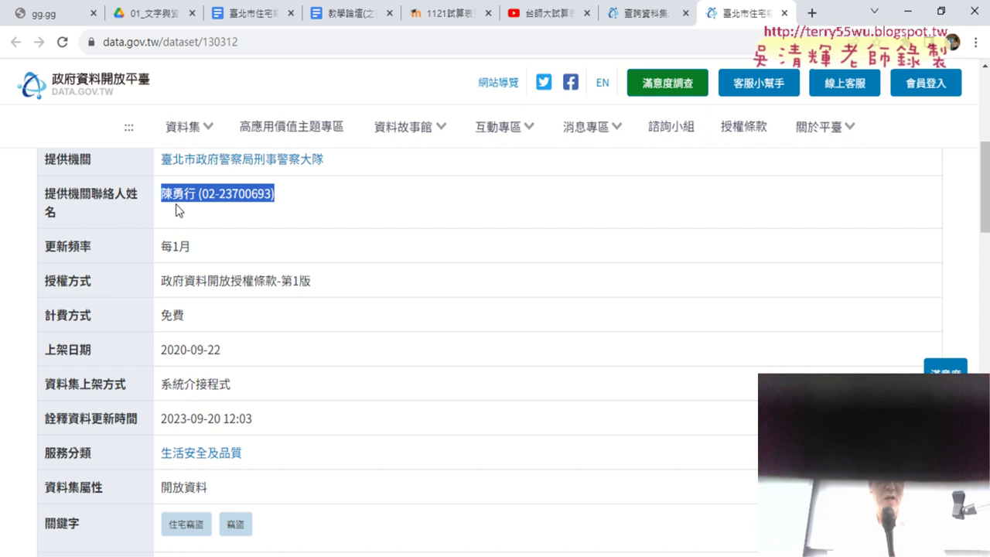
pyautogui.scroll(-4, 464, 255)
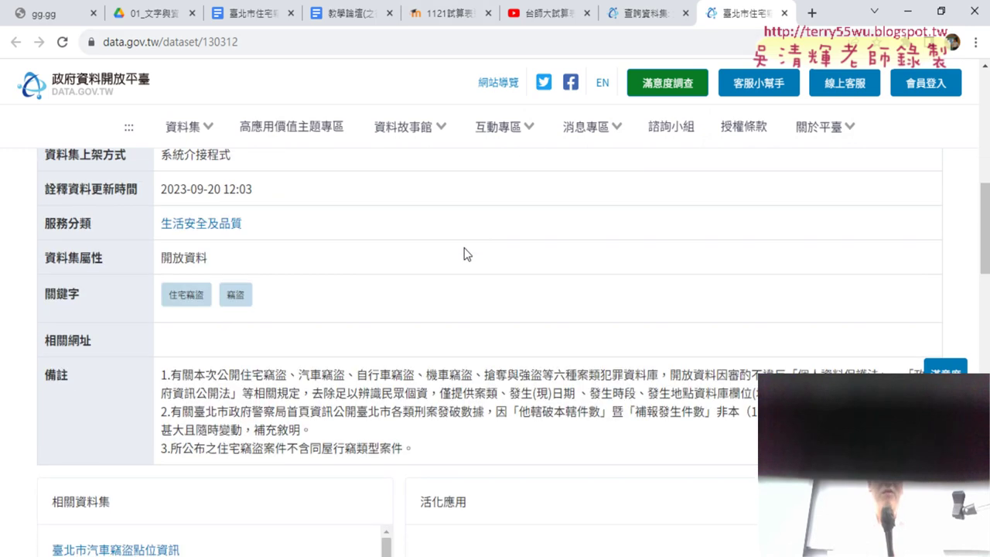
pyautogui.scroll(-1, 433, 263)
pyautogui.scroll(5, 309, 349)
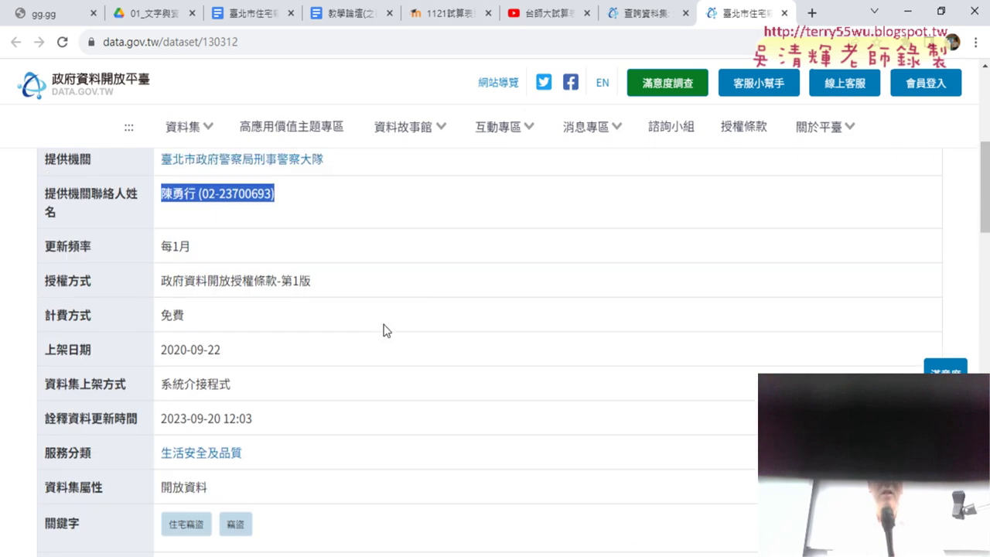
pyautogui.scroll(5, 395, 325)
pyautogui.scroll(-3, 402, 324)
pyautogui.click(186, 267)
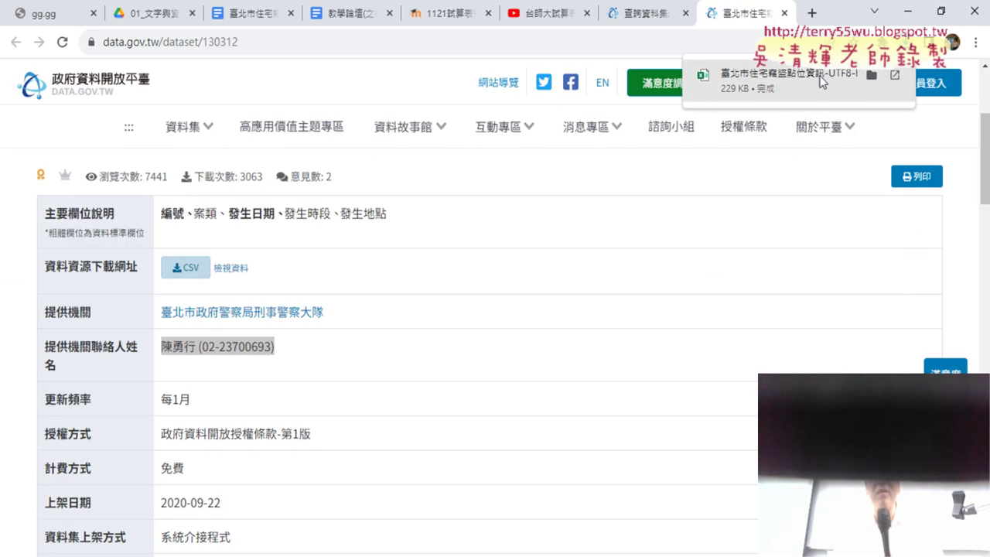
pyautogui.moveTo(785, 81)
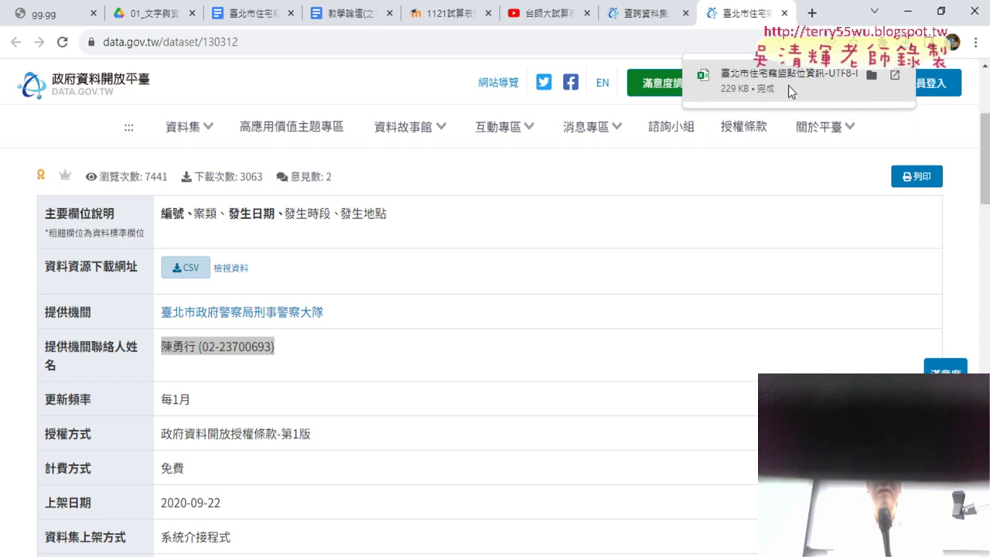
# Open the downloaded 臺北市住宅竊盜點位資訊 CSV file with Excel.
pyautogui.click(788, 85)
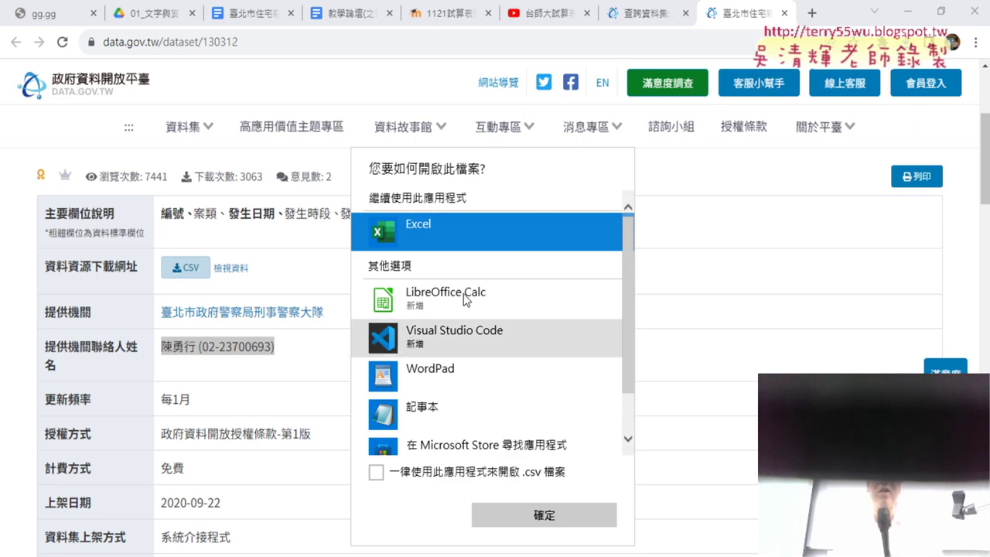
pyautogui.click(544, 514)
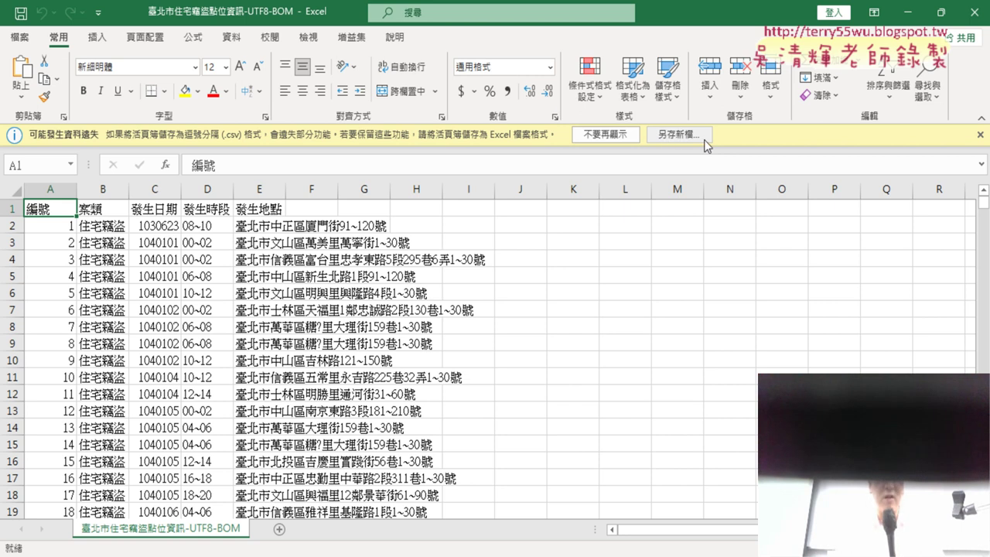
# In Save As, compare the file types, noting the current CSV versus an XLSX workbook.
pyautogui.click(704, 140)
pyautogui.click(129, 283)
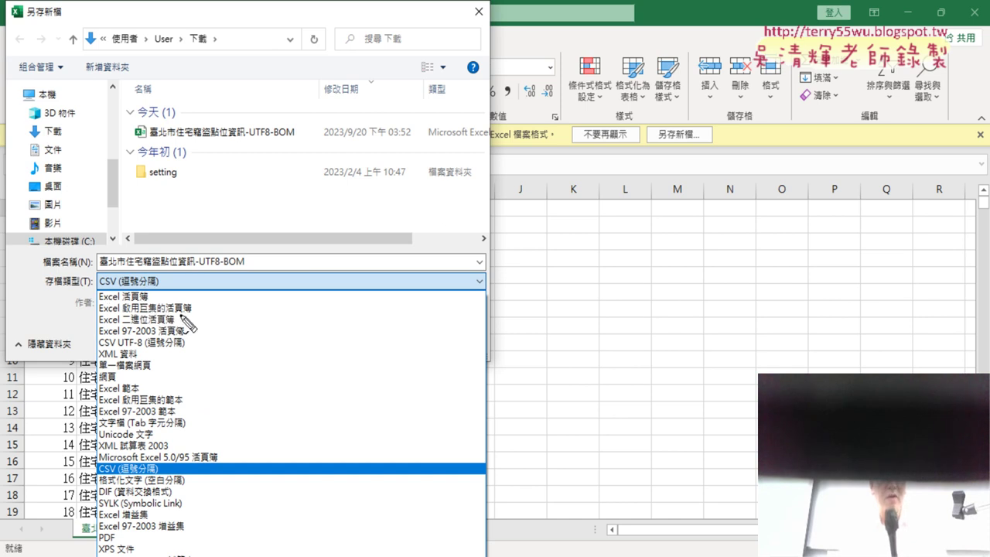
pyautogui.moveTo(149, 308)
pyautogui.mouseDown()
pyautogui.moveTo(127, 307)
pyautogui.moveTo(153, 295)
pyautogui.mouseUp()
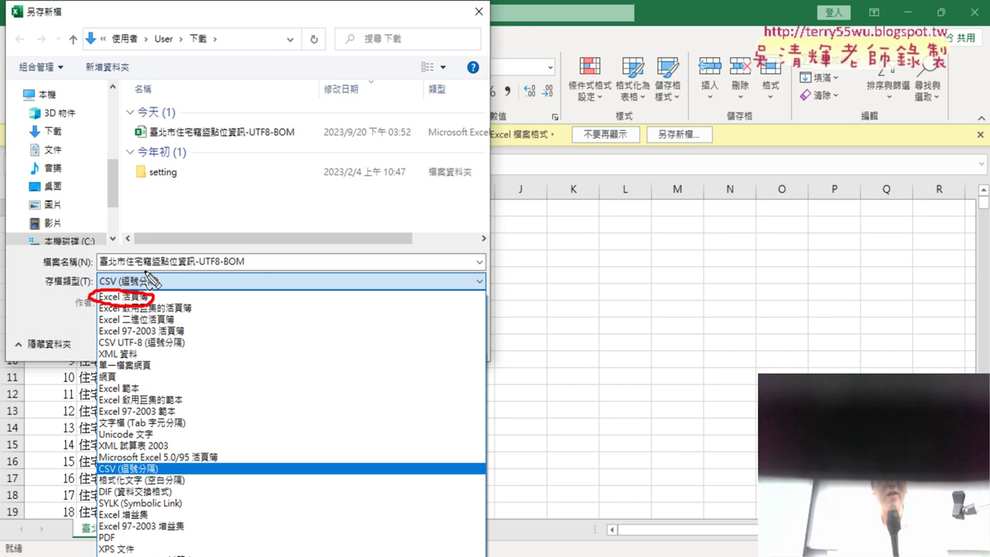
pyautogui.moveTo(248, 265)
pyautogui.mouseDown()
pyautogui.moveTo(293, 264)
pyautogui.moveTo(328, 246)
pyautogui.mouseUp()
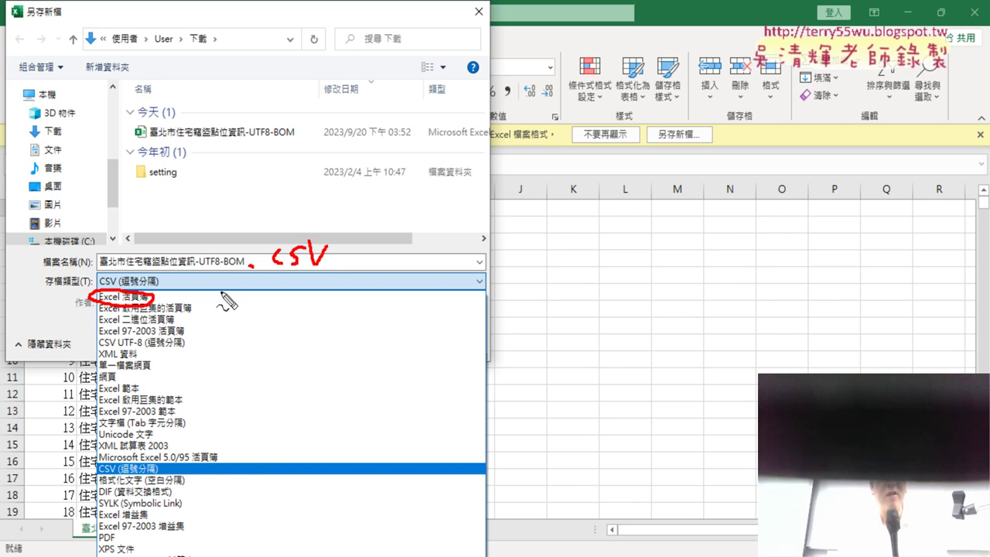
pyautogui.moveTo(186, 307)
pyautogui.mouseDown()
pyautogui.moveTo(228, 328)
pyautogui.moveTo(352, 334)
pyautogui.moveTo(311, 335)
pyautogui.mouseUp()
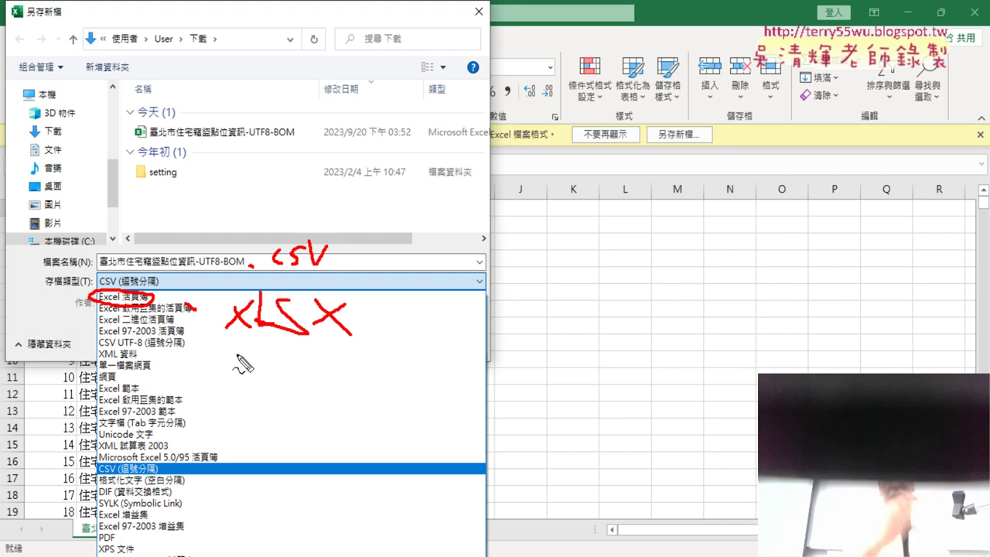
pyautogui.moveTo(229, 342); pyautogui.dragTo(359, 341)
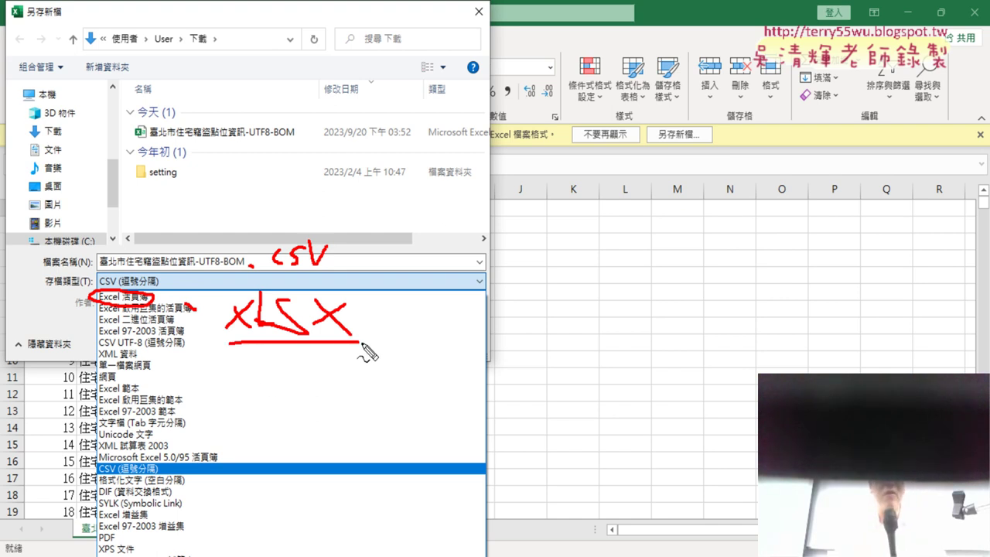
pyautogui.press('Escape')
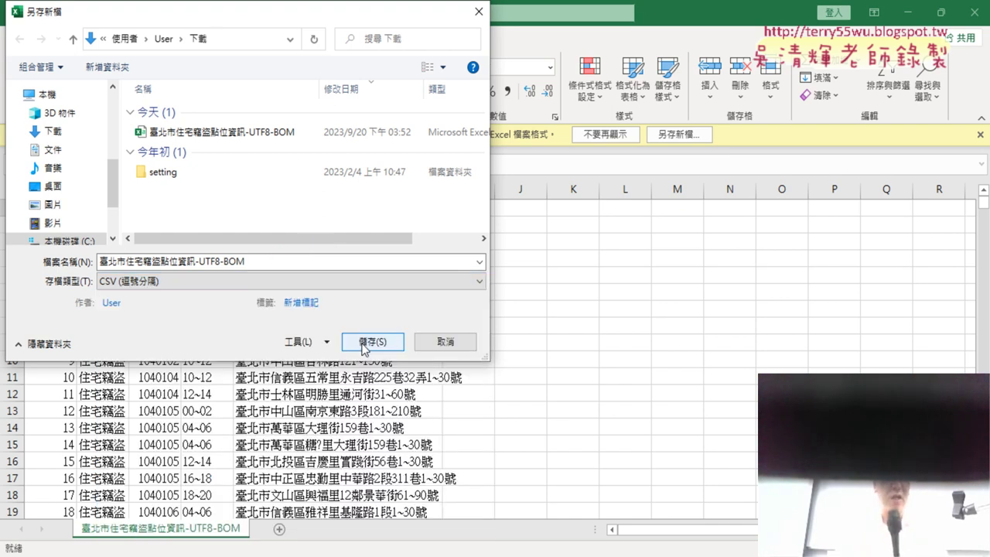
# Save the file to the Desktop as an Excel 活頁簿 (.xlsx) workbook.
pyautogui.click(413, 283)
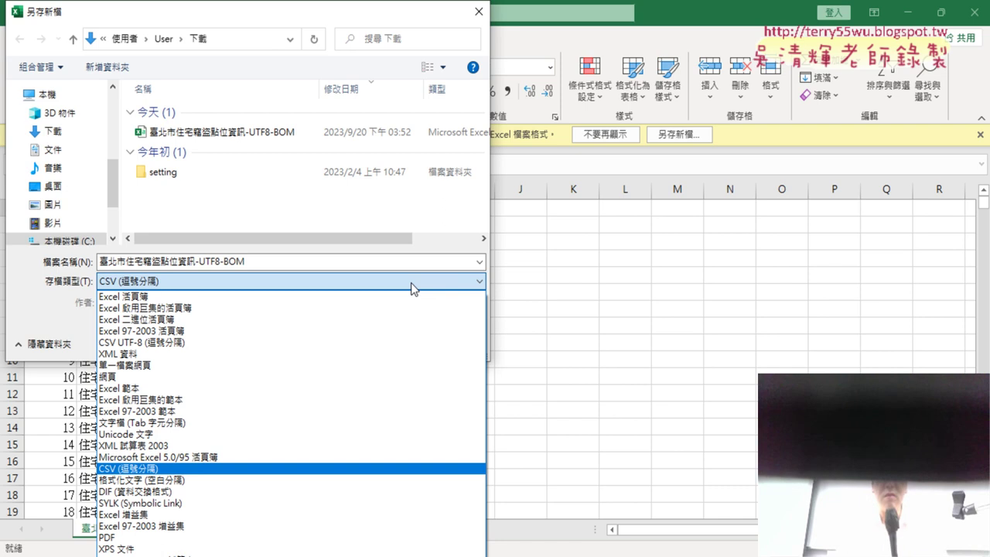
pyautogui.click(284, 299)
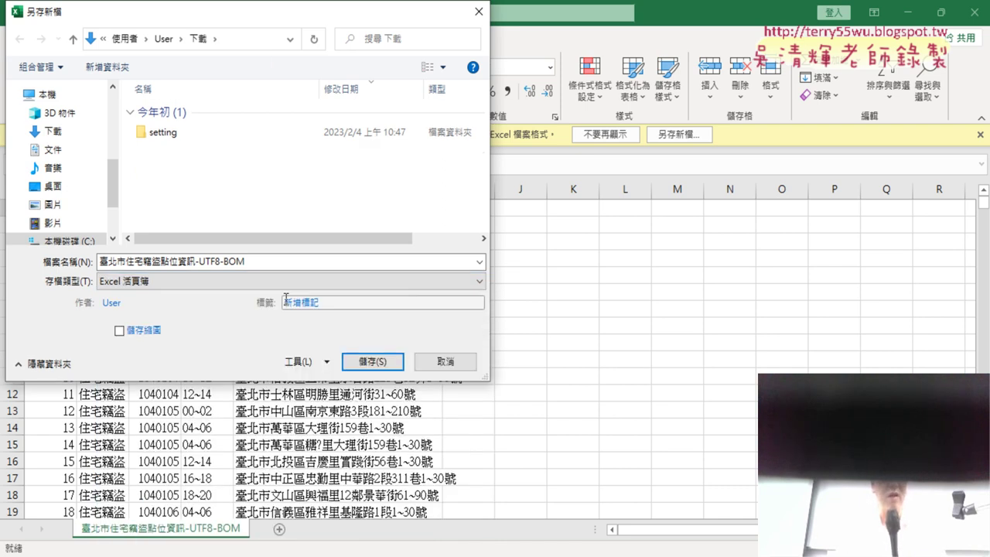
pyautogui.moveTo(111, 178); pyautogui.dragTo(120, 114)
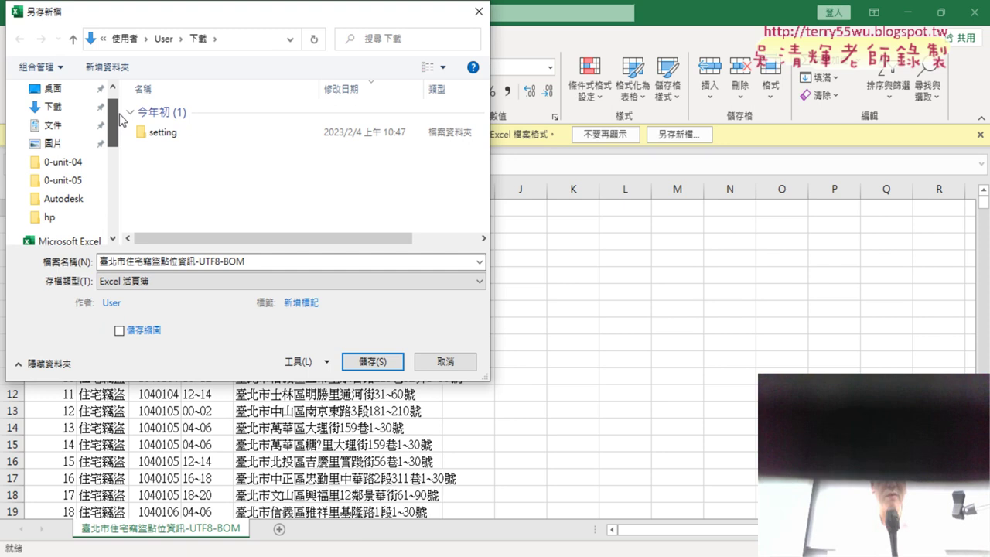
pyautogui.click(62, 90)
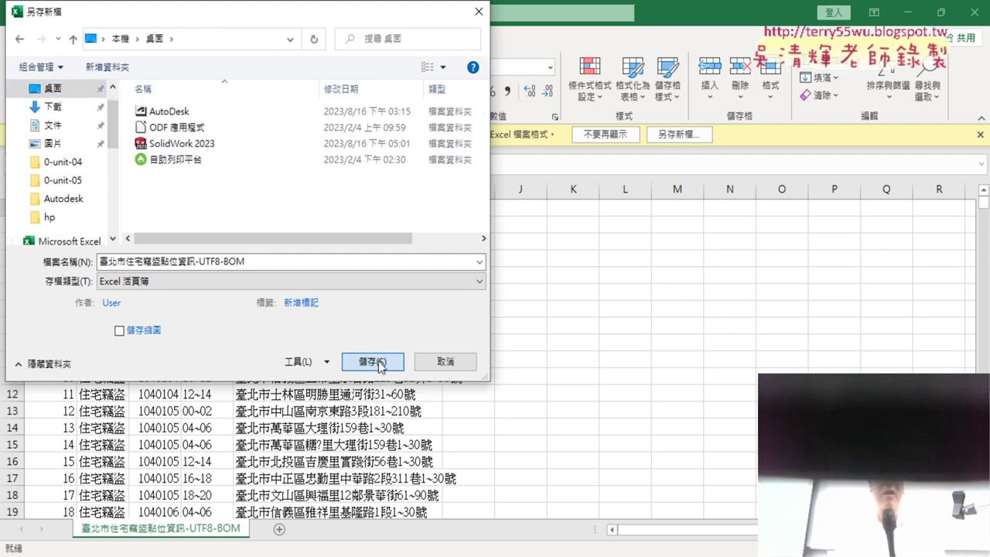
pyautogui.click(379, 364)
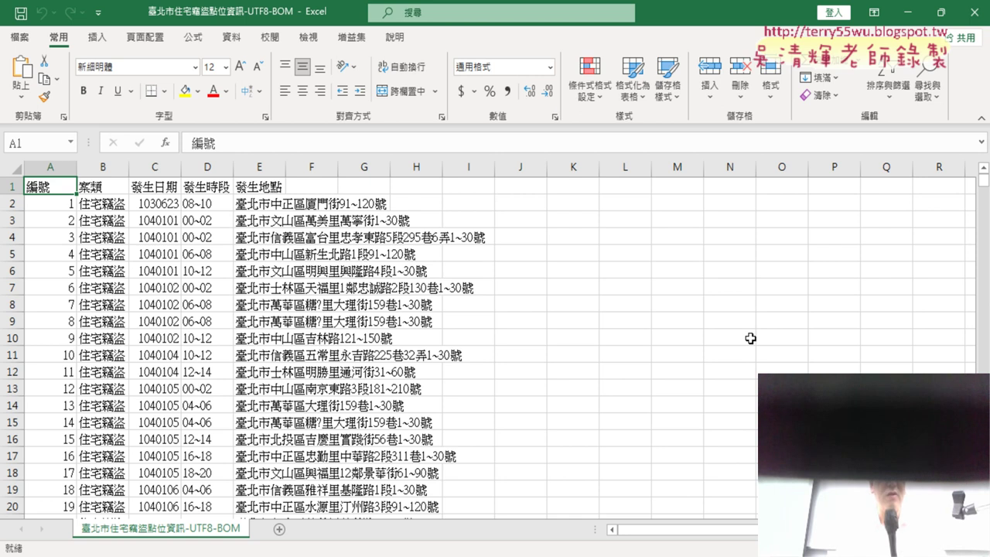
# Select columns A–E and auto-fit them by double-clicking a border, then undo.
pyautogui.moveTo(44, 167); pyautogui.dragTo(263, 168)
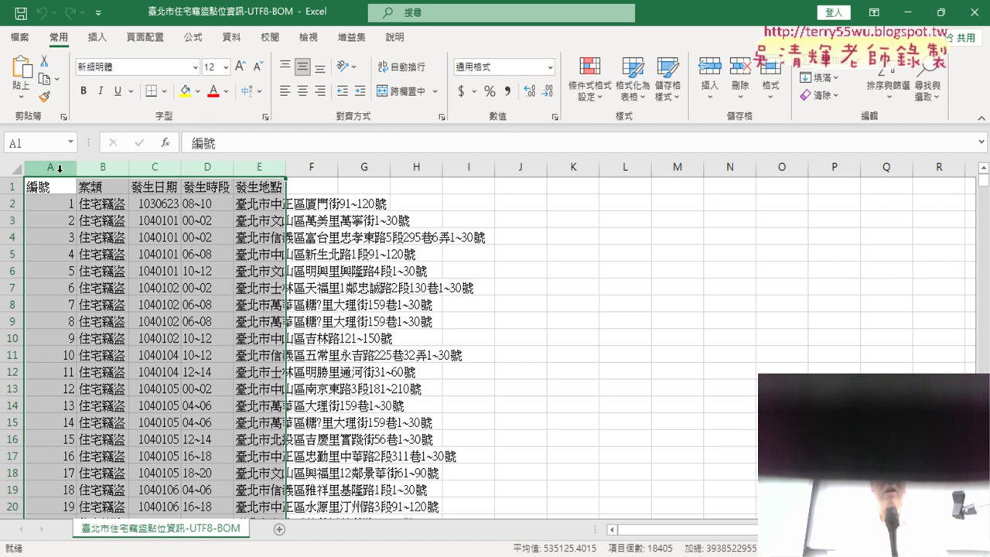
pyautogui.moveTo(62, 167); pyautogui.dragTo(271, 168)
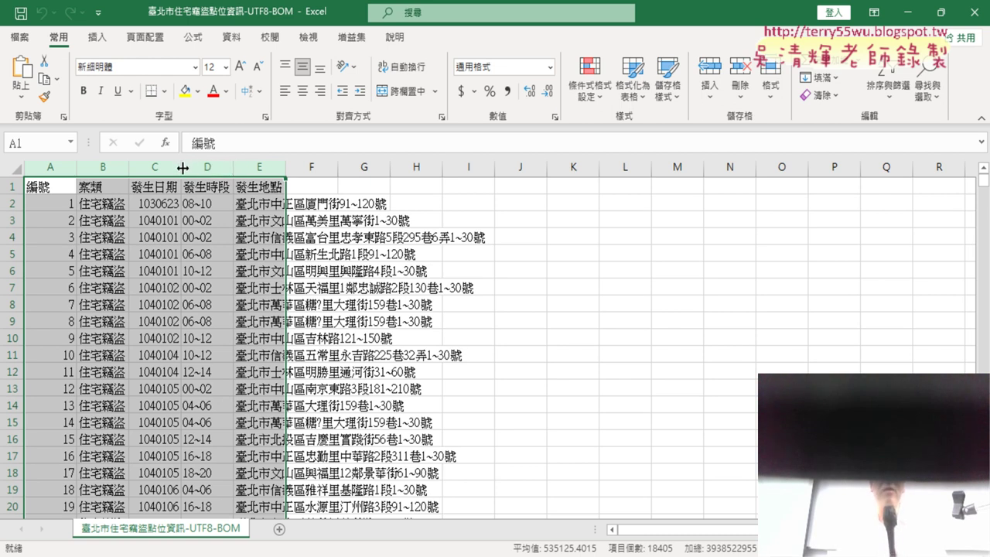
pyautogui.doubleClick(183, 167)
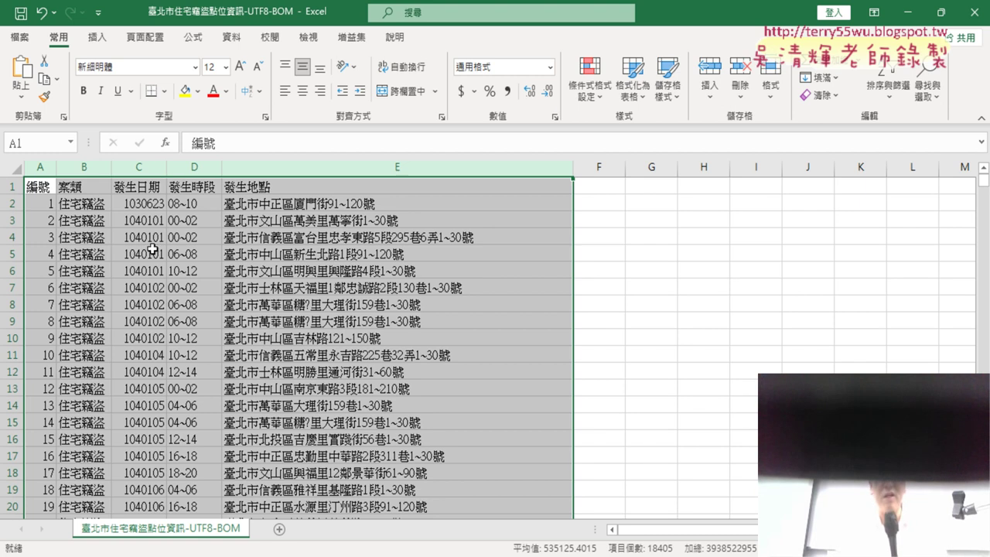
pyautogui.hotkey('ctrl', 'z')
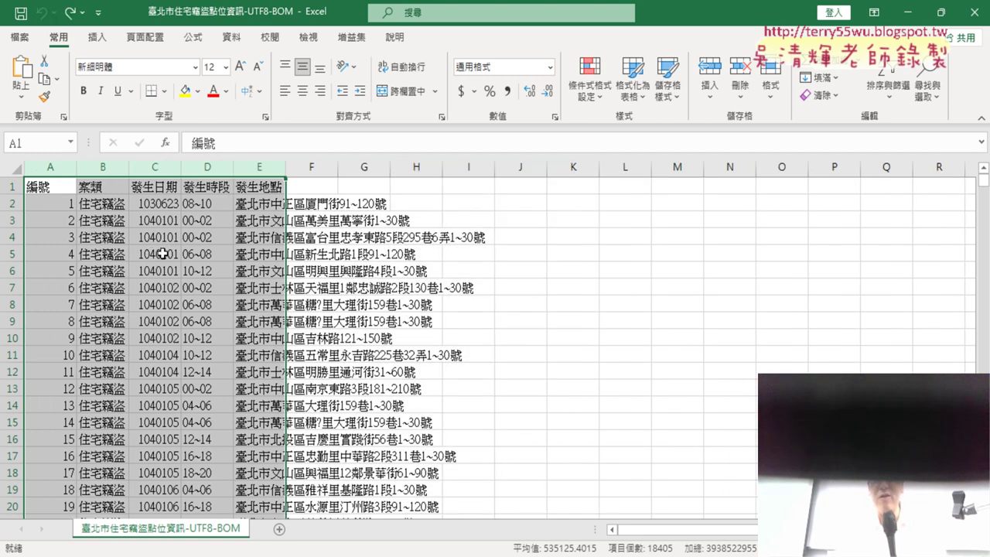
# Auto-fit columns A–E via Format > AutoFit Column Width, annotating the menu.
pyautogui.click(771, 85)
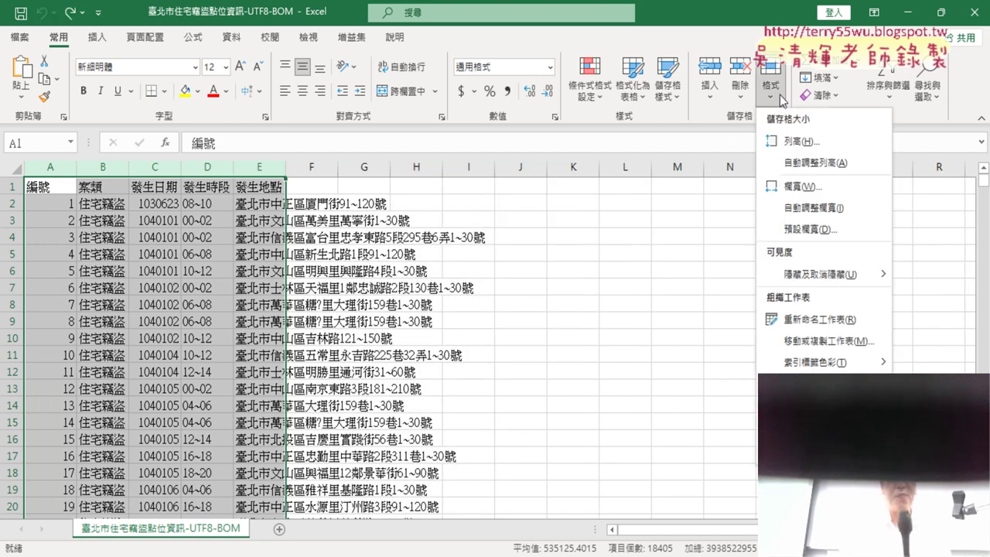
pyautogui.click(821, 214)
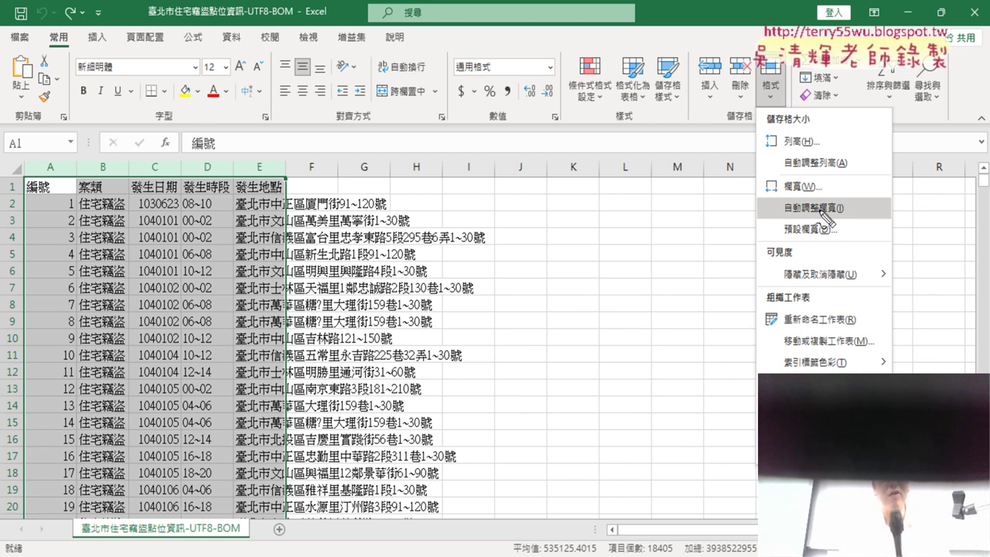
pyautogui.moveTo(850, 218); pyautogui.dragTo(831, 231)
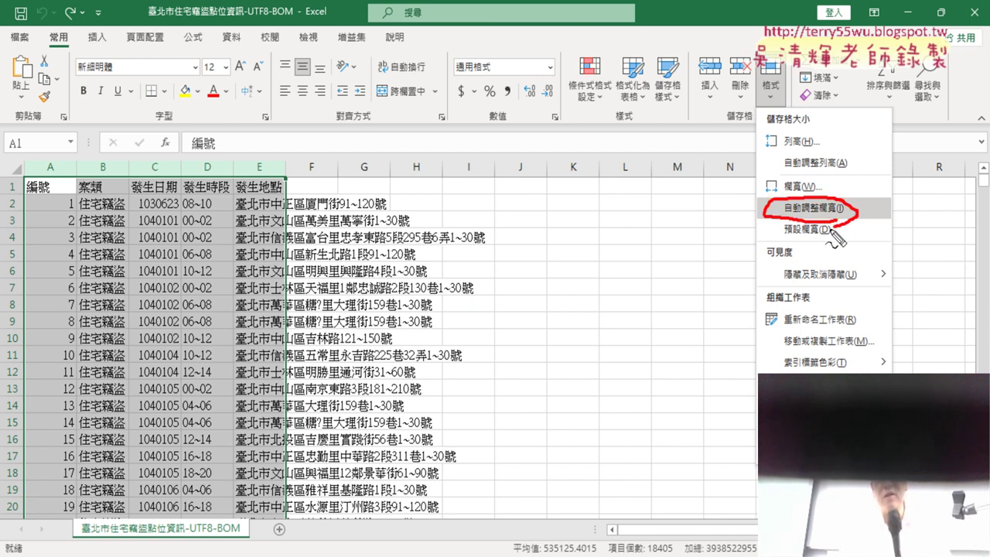
pyautogui.moveTo(77, 51)
pyautogui.mouseDown()
pyautogui.moveTo(75, 30)
pyautogui.moveTo(71, 60)
pyautogui.mouseUp()
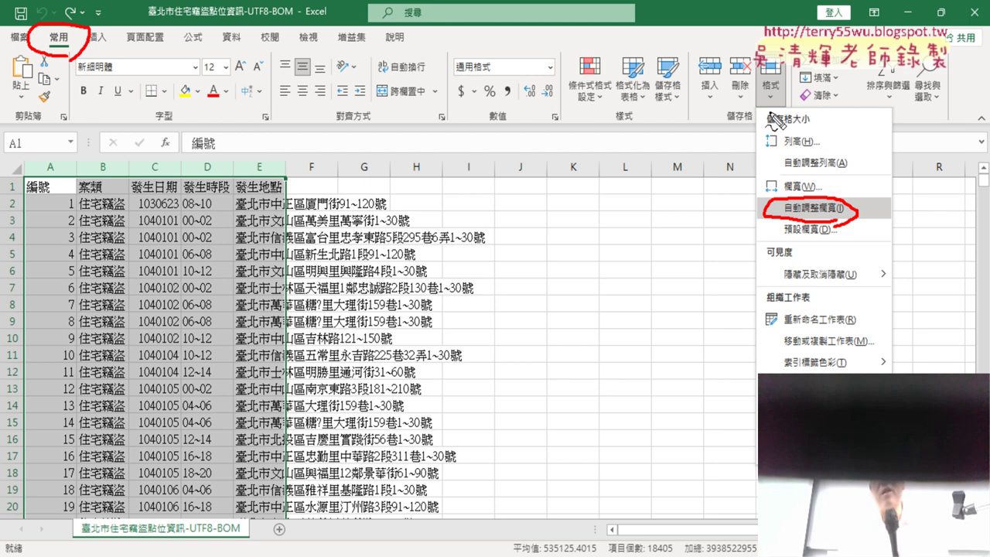
pyautogui.moveTo(774, 116); pyautogui.dragTo(788, 109)
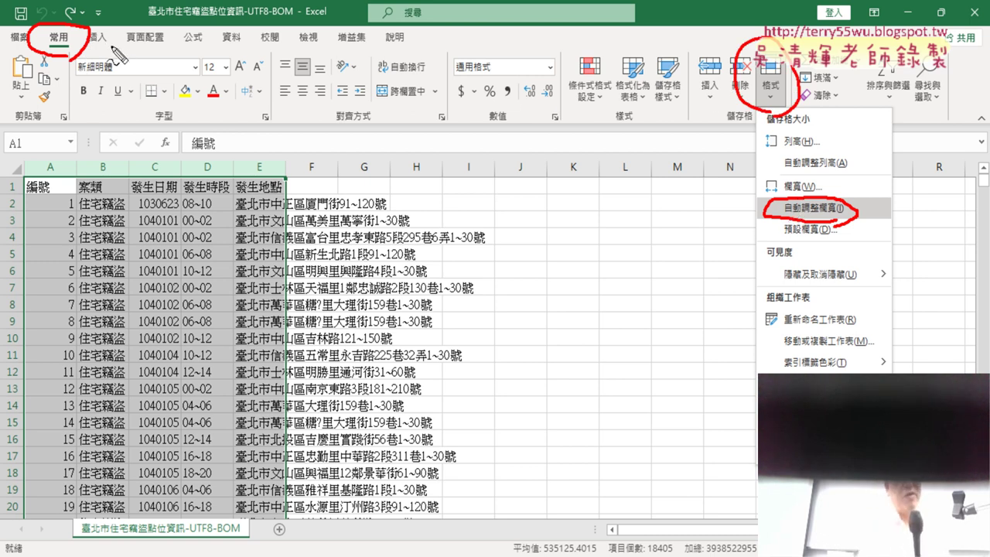
pyautogui.moveTo(716, 113); pyautogui.dragTo(754, 221)
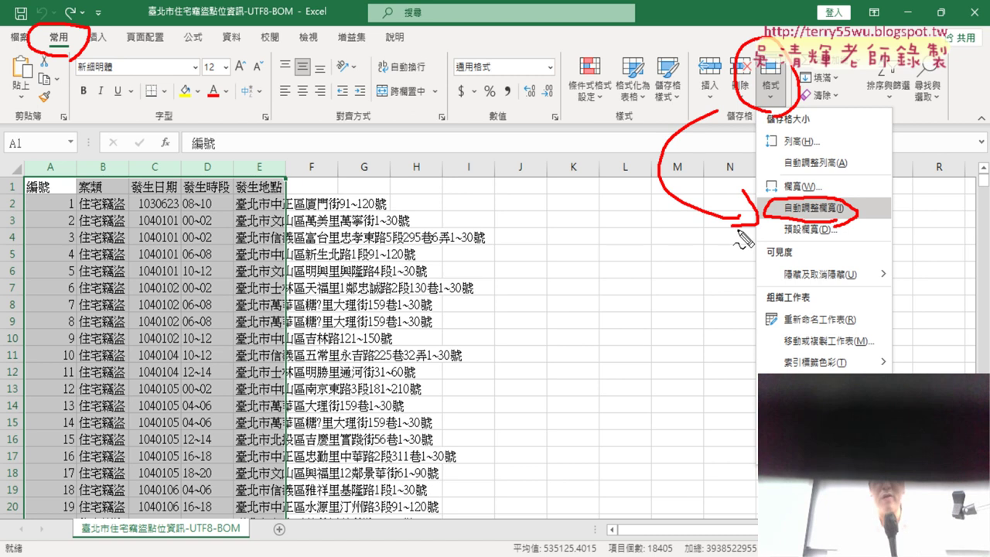
pyautogui.press('Escape')
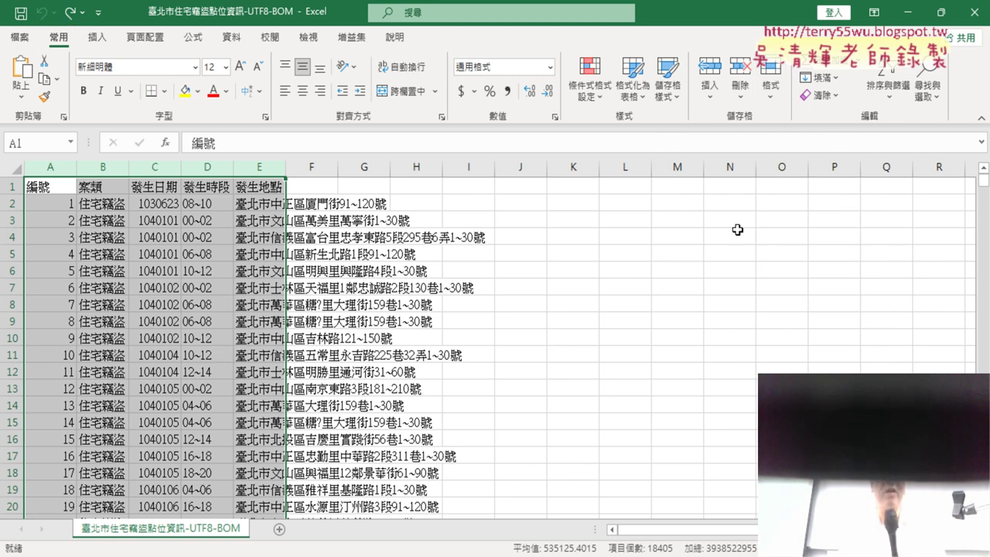
# Auto-fit columns A–E by double-clicking a column border, then switch to Chrome.
pyautogui.click(773, 89)
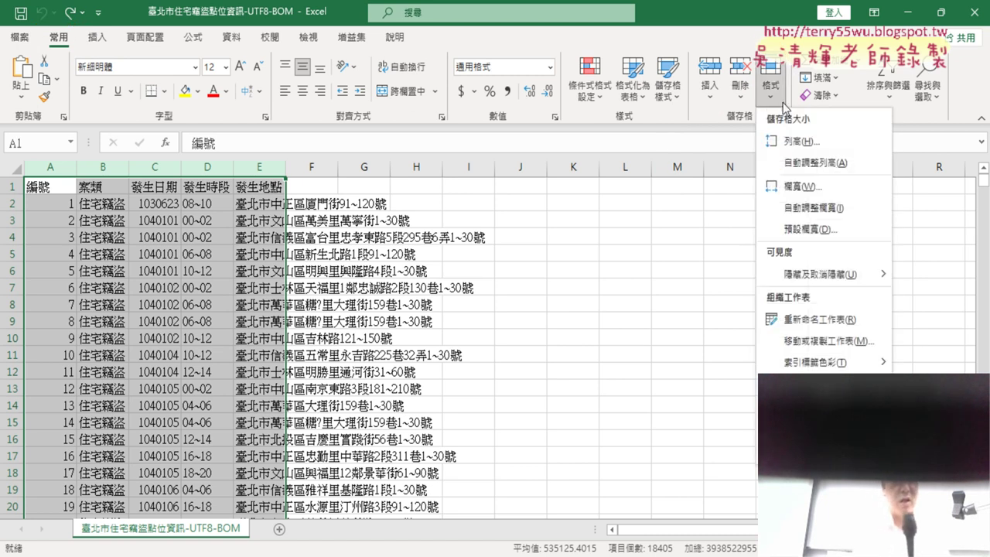
pyautogui.click(818, 209)
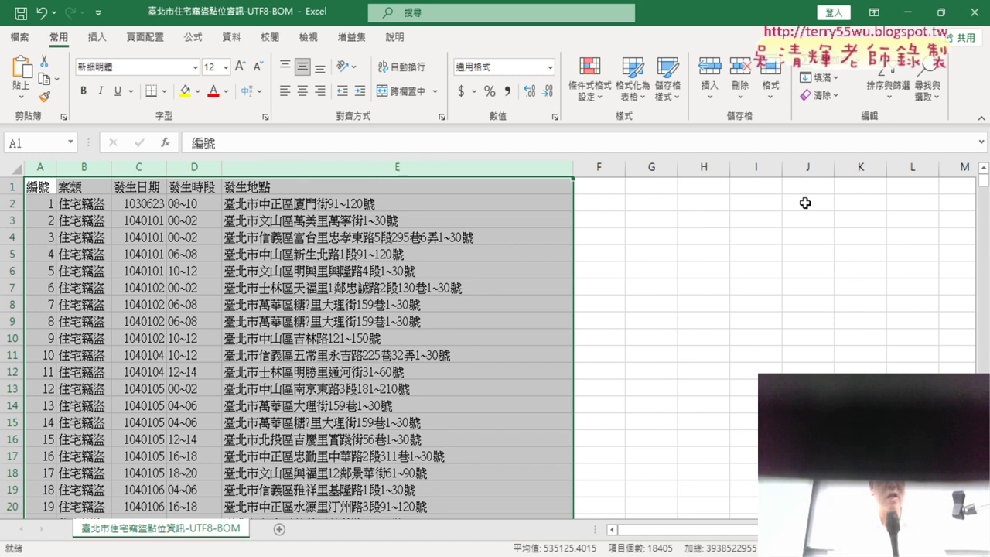
pyautogui.hotkey('ctrl', 'z')
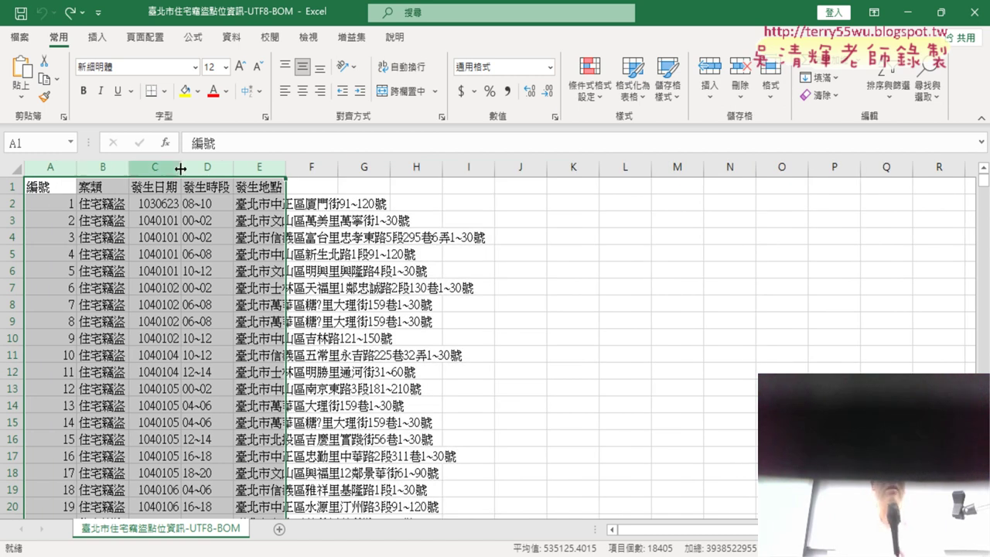
pyautogui.doubleClick(233, 167)
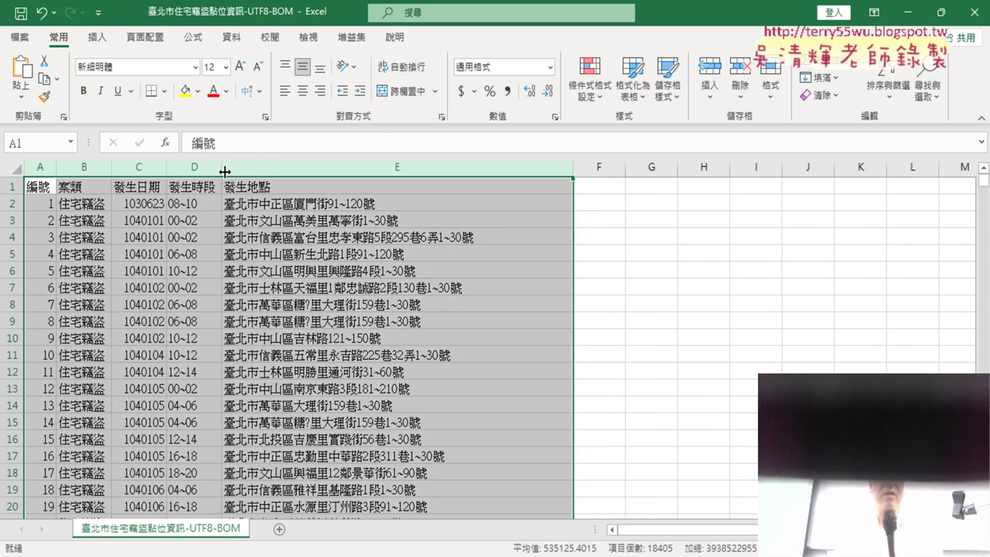
pyautogui.hotkey('alt', 'Tab')
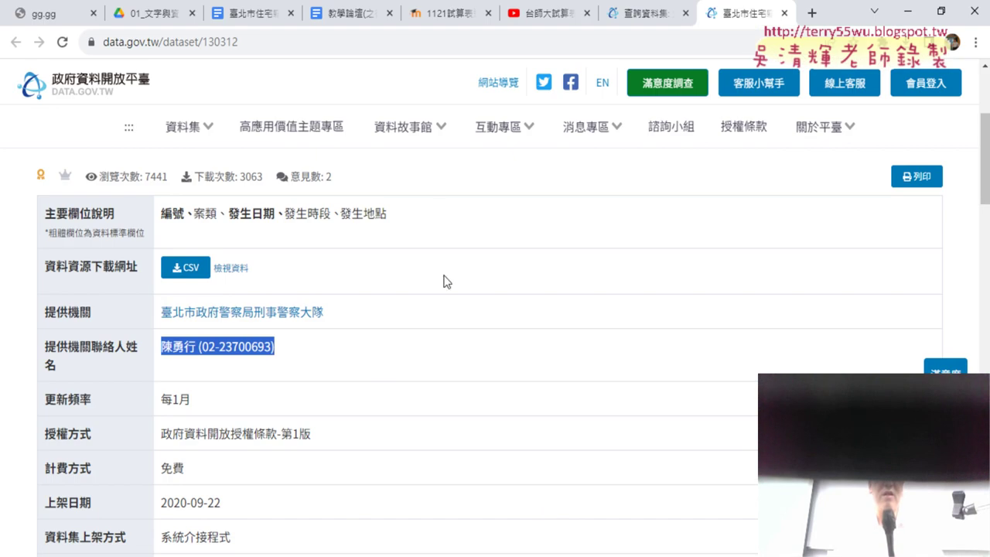
# Check 歷年 in the Google Docs exercise instructions, then minimize Chrome back to Excel.
pyautogui.click(253, 17)
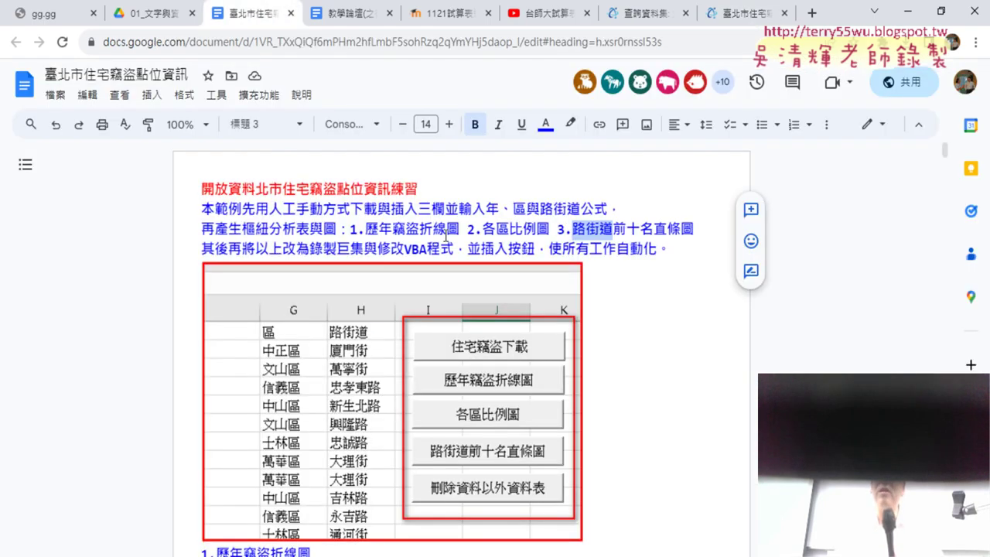
pyautogui.moveTo(367, 230); pyautogui.dragTo(394, 228)
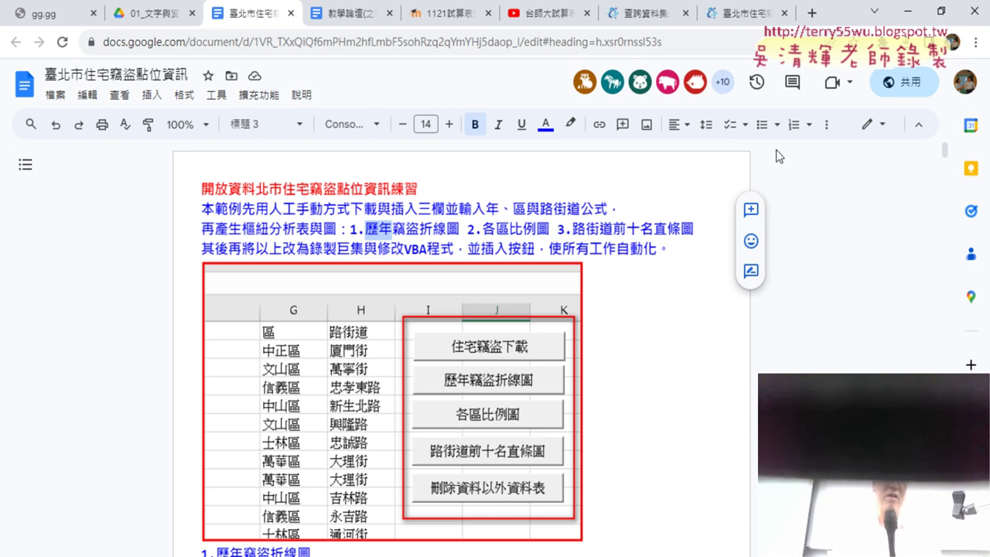
pyautogui.click(909, 11)
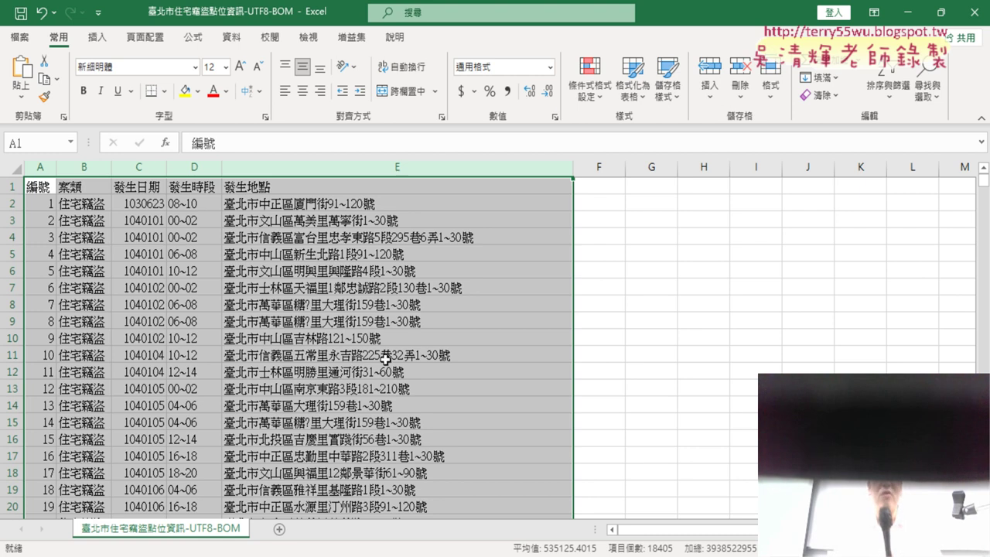
# Insert a new column D before 發生時段 and enter the header 年 in D1.
pyautogui.click(139, 170)
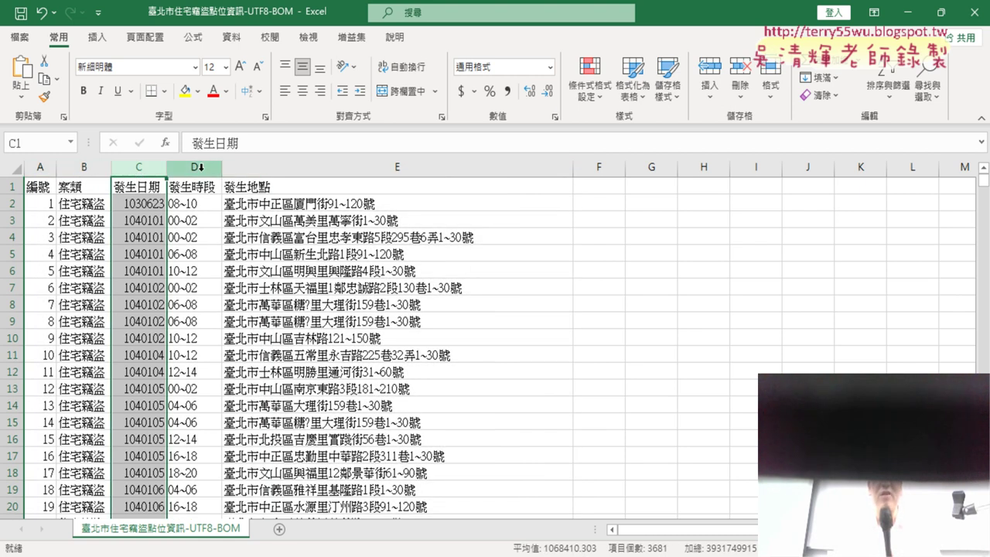
pyautogui.click(197, 167)
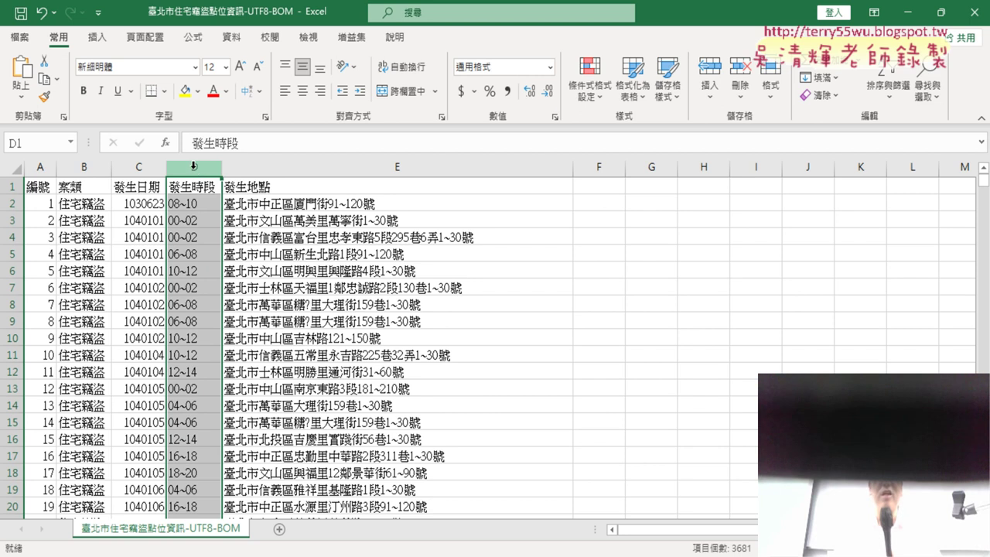
pyautogui.rightClick(194, 167)
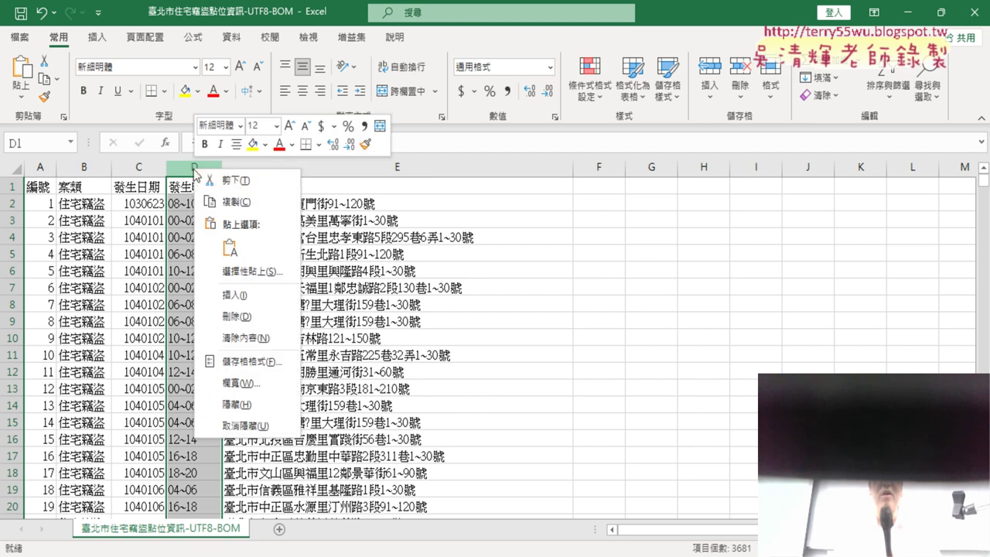
pyautogui.click(244, 296)
pyautogui.click(197, 186)
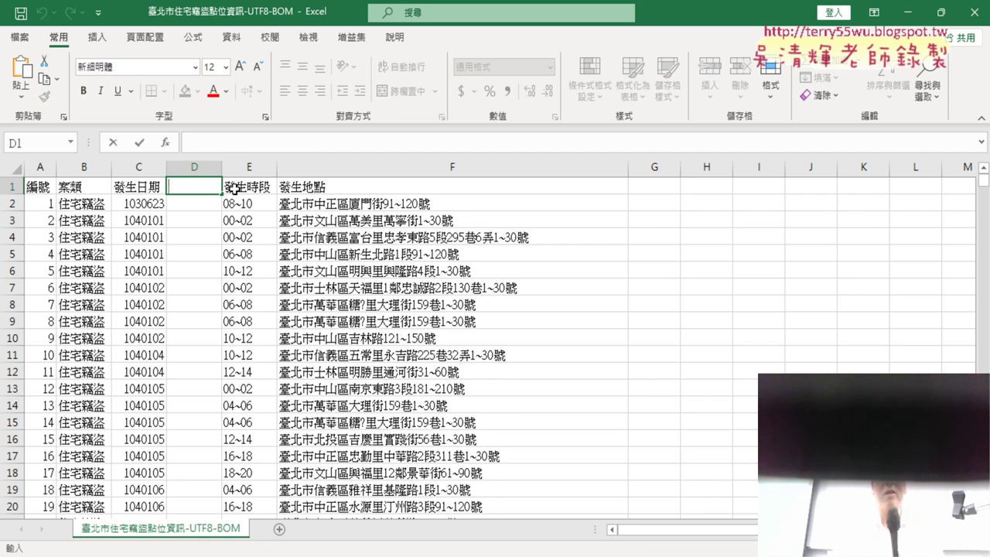
pyautogui.write('ㄋㄧㄢ')
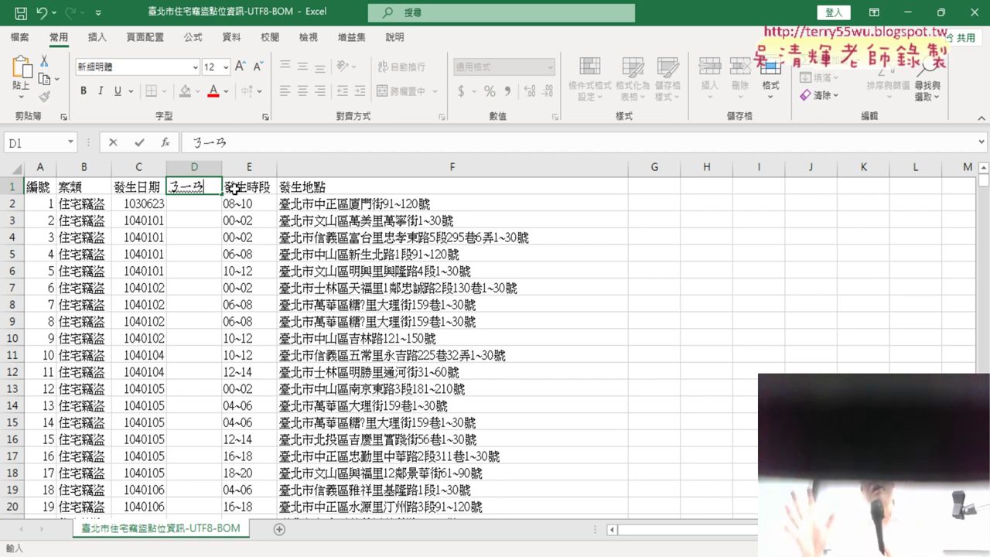
pyautogui.write('6')
pyautogui.press('Return')
pyautogui.press('Return')
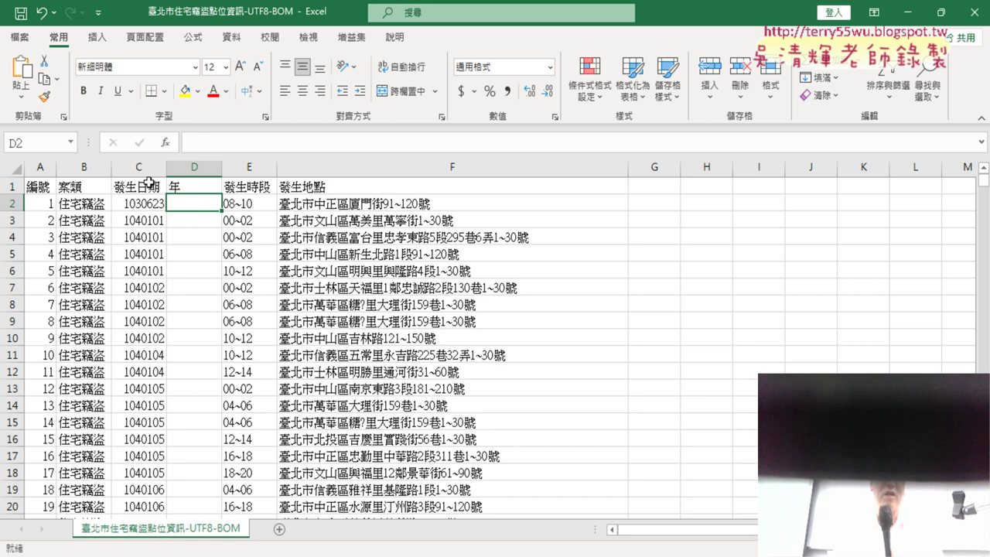
# Select the 發生日期 column down to its last record to check the data extent.
pyautogui.click(148, 185)
pyautogui.hotkey('ctrl', 'shift', 'Down')
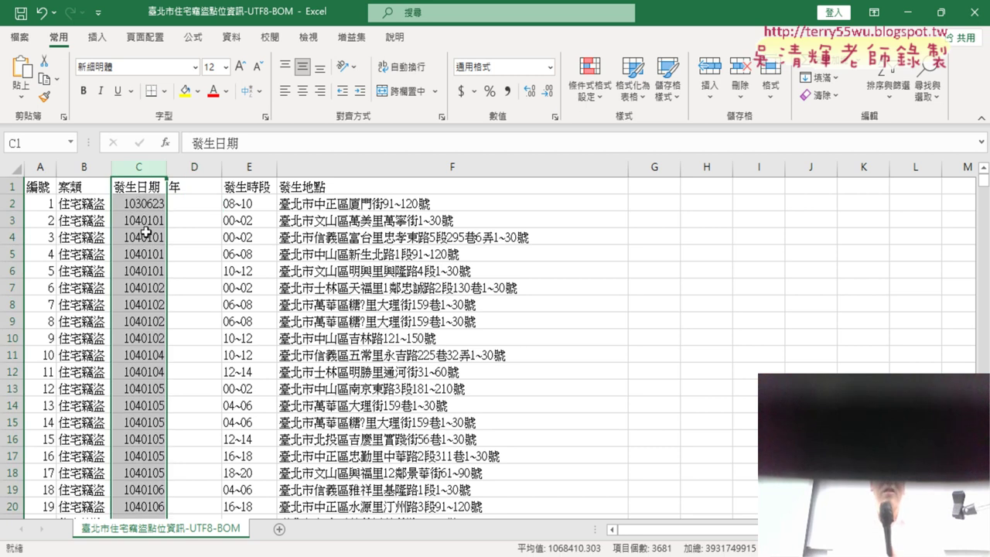
pyautogui.scroll(-8, 144, 250)
pyautogui.scroll(-4, 145, 251)
pyautogui.scroll(-7, 144, 249)
pyautogui.scroll(-9, 144, 250)
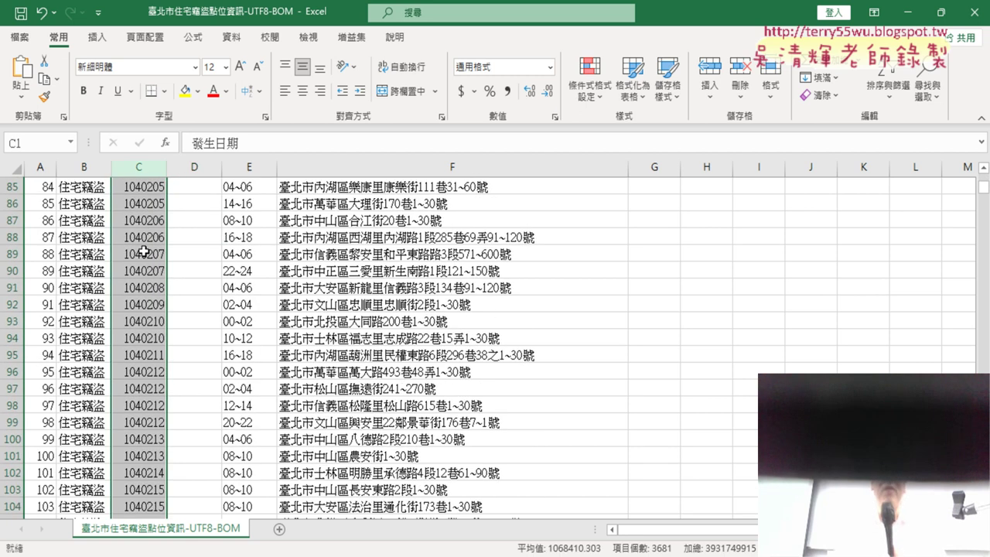
pyautogui.scroll(-4, 144, 248)
pyautogui.scroll(8, 142, 246)
pyautogui.scroll(9, 143, 246)
pyautogui.scroll(10, 143, 246)
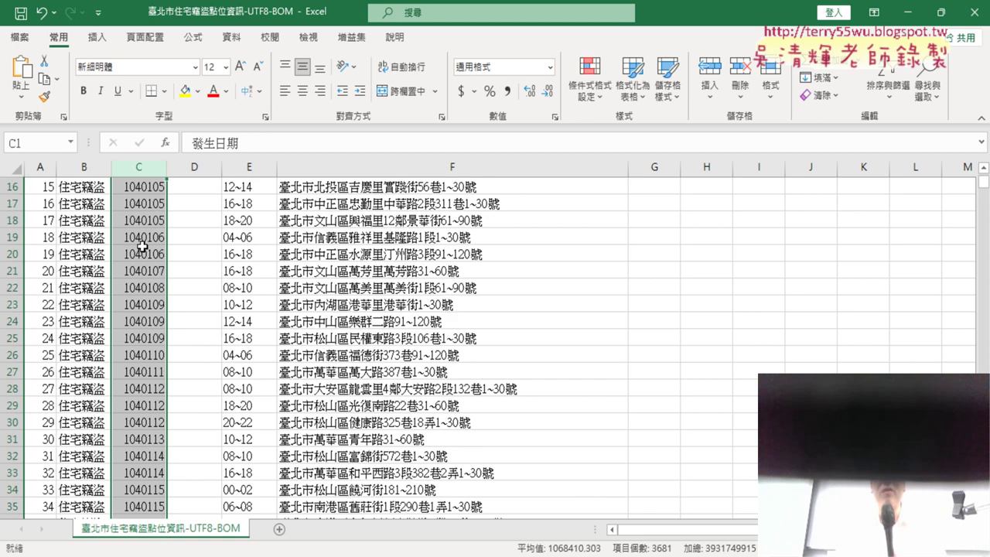
pyautogui.scroll(5, 143, 246)
# Insert the LEFT text function into cell D2.
pyautogui.click(203, 204)
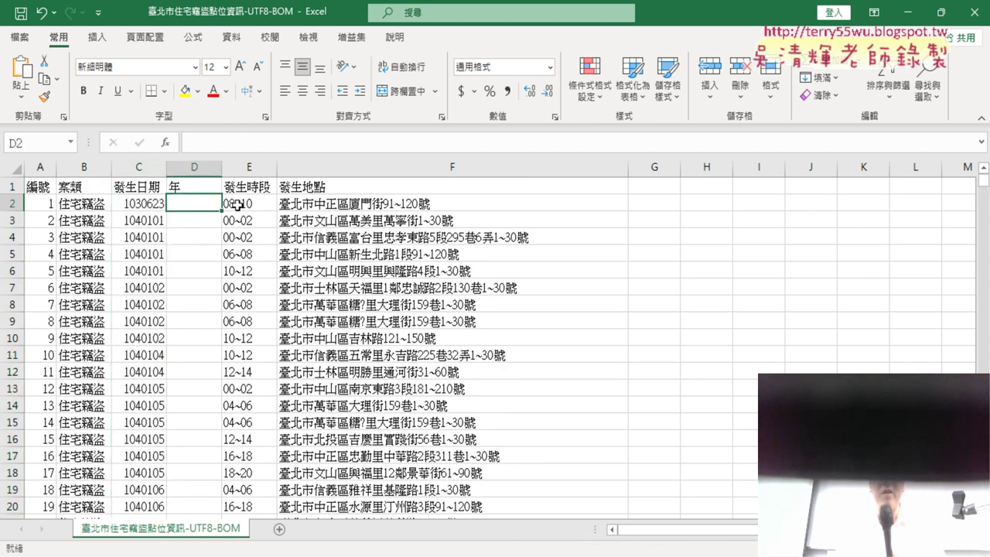
pyautogui.click(167, 143)
pyautogui.moveTo(475, 156); pyautogui.dragTo(520, 35)
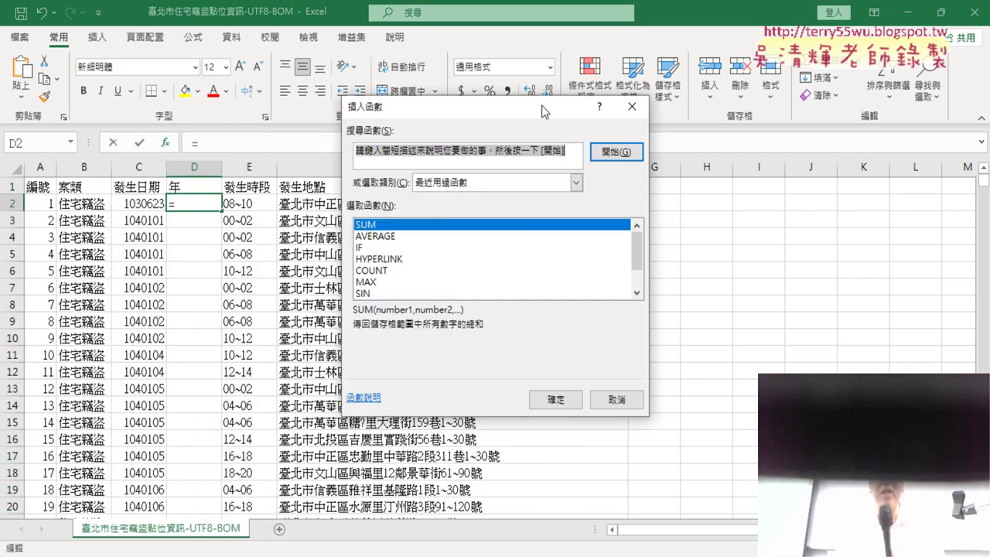
pyautogui.click(562, 111)
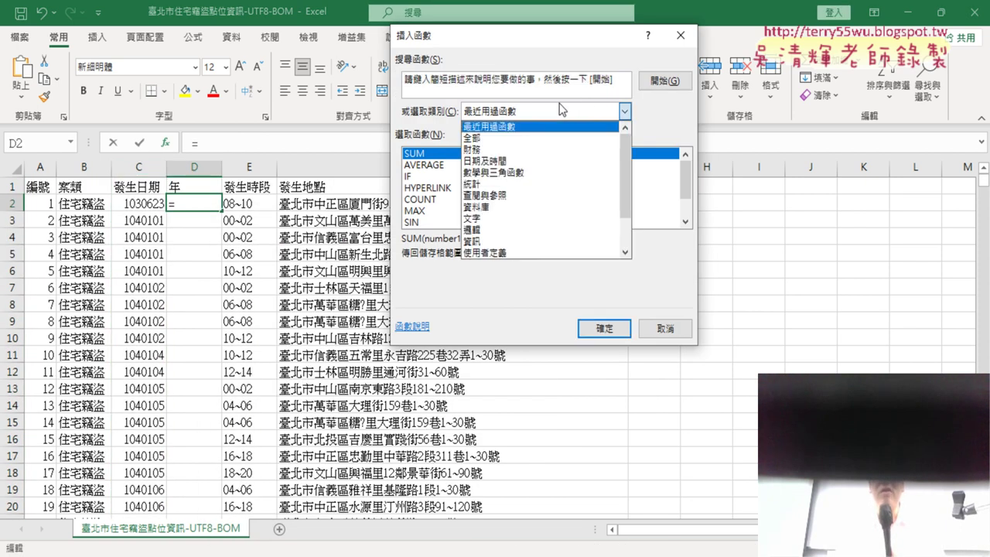
pyautogui.click(503, 219)
pyautogui.scroll(-6, 686, 217)
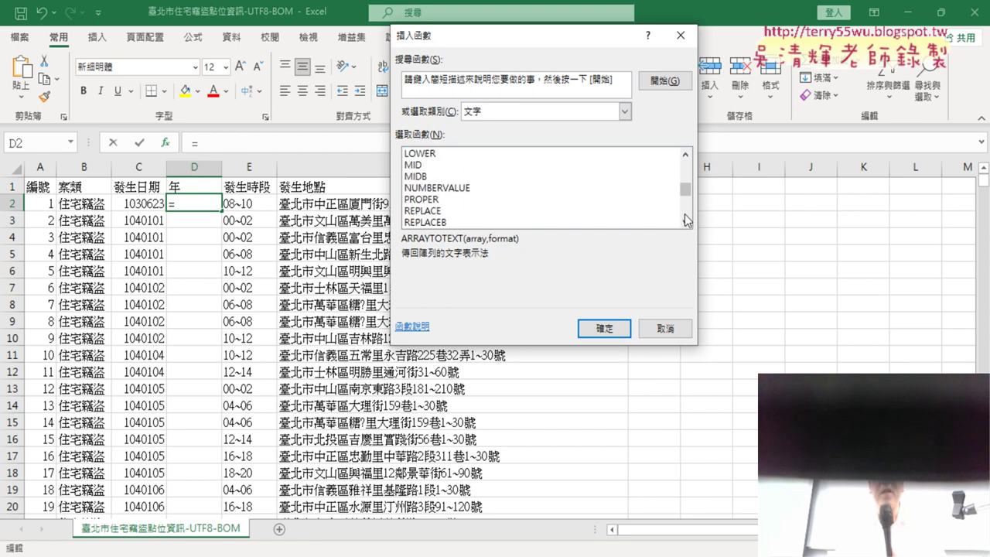
pyautogui.click(685, 155)
pyautogui.click(685, 155)
pyautogui.click(685, 155)
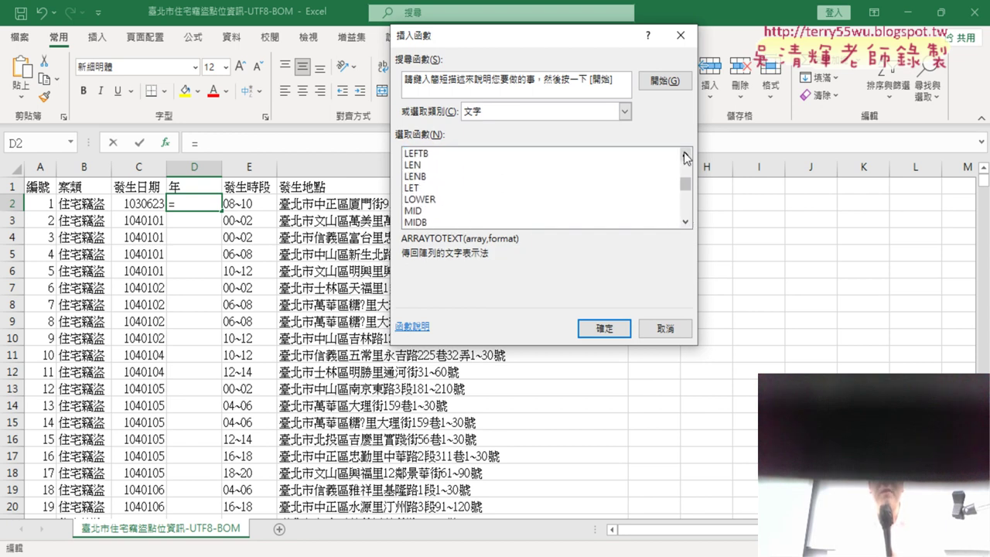
pyautogui.click(684, 155)
pyautogui.click(444, 154)
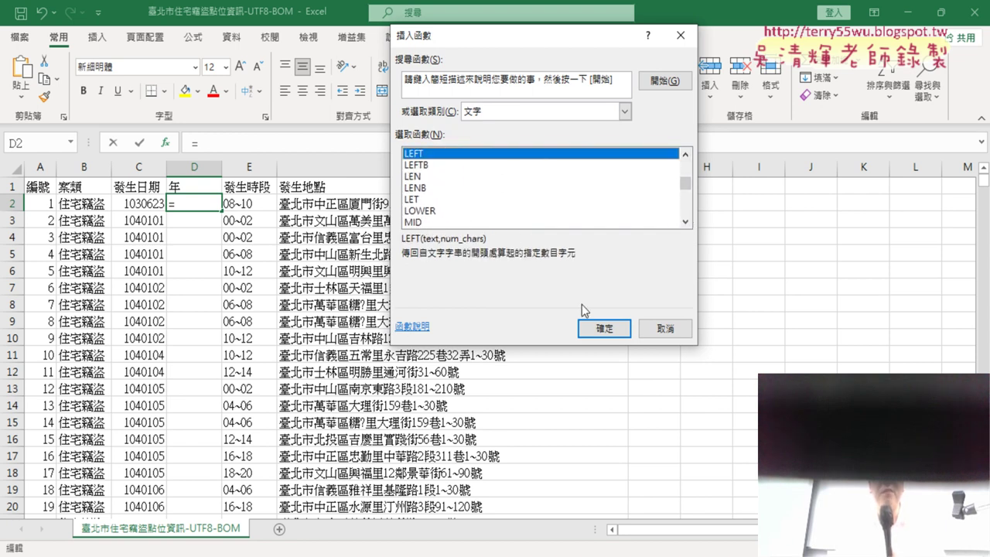
pyautogui.click(605, 331)
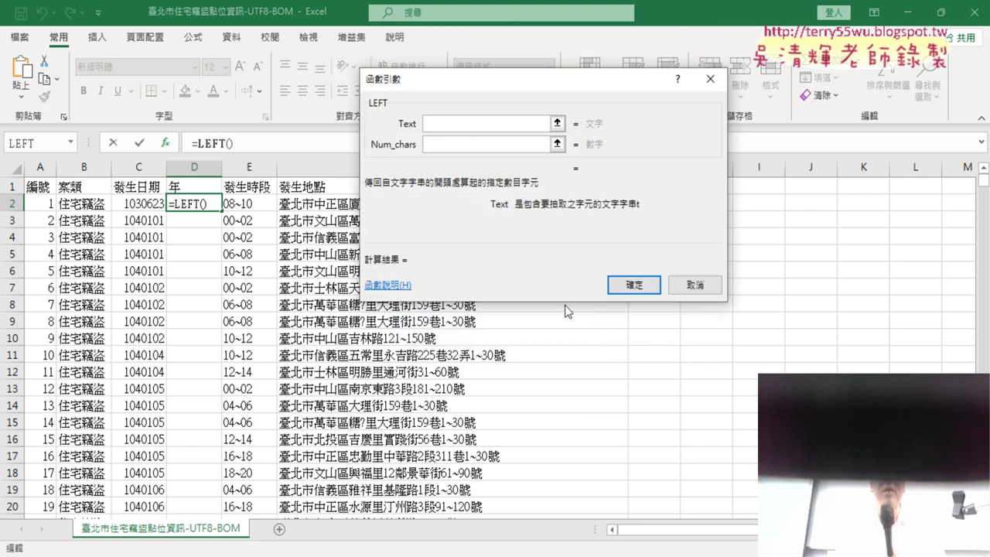
# Set LEFT's Text argument to C2 and annotate the arguments dialog.
pyautogui.click(141, 205)
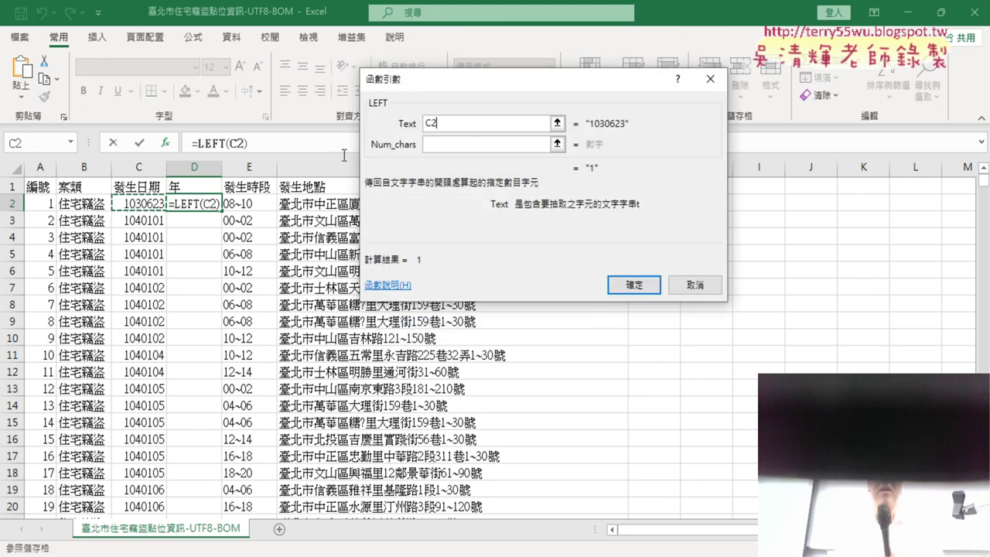
pyautogui.moveTo(468, 87); pyautogui.dragTo(548, 90)
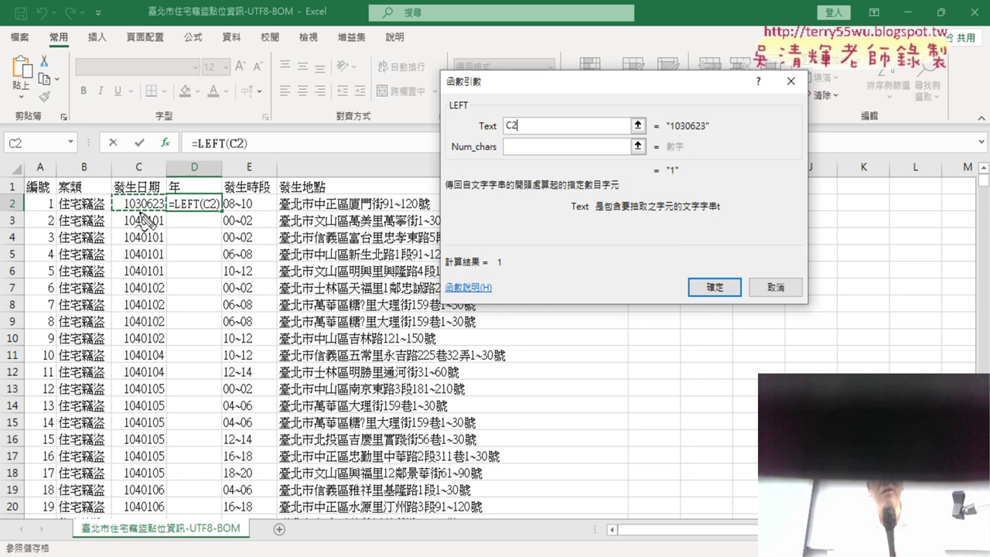
pyautogui.moveTo(122, 215)
pyautogui.mouseDown()
pyautogui.moveTo(149, 186)
pyautogui.moveTo(473, 116)
pyautogui.mouseUp()
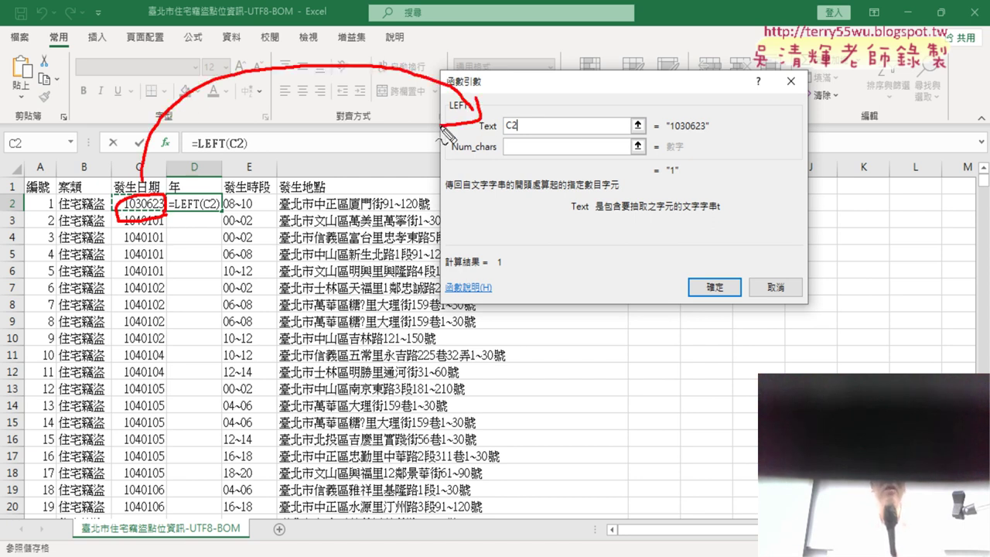
pyautogui.moveTo(671, 146); pyautogui.dragTo(670, 141)
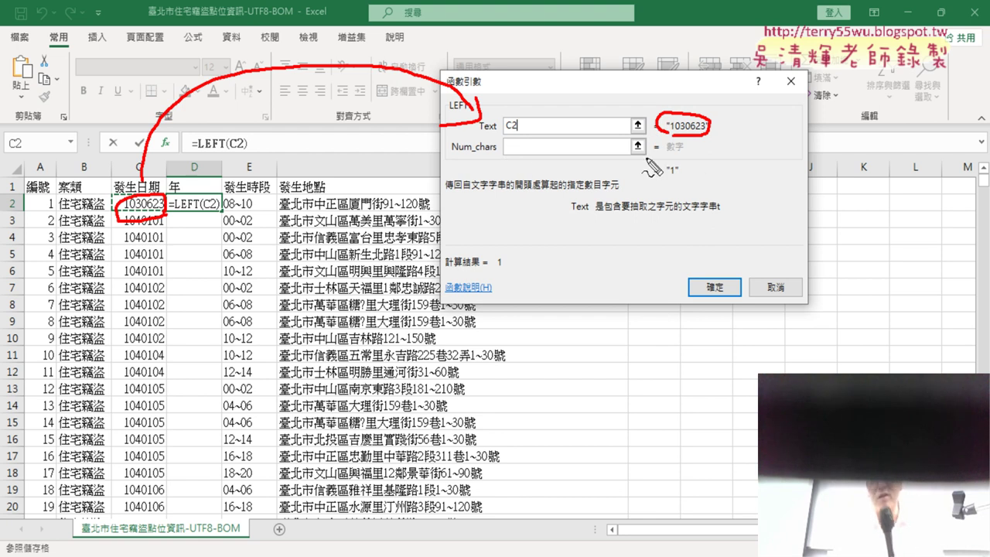
pyautogui.press('Escape')
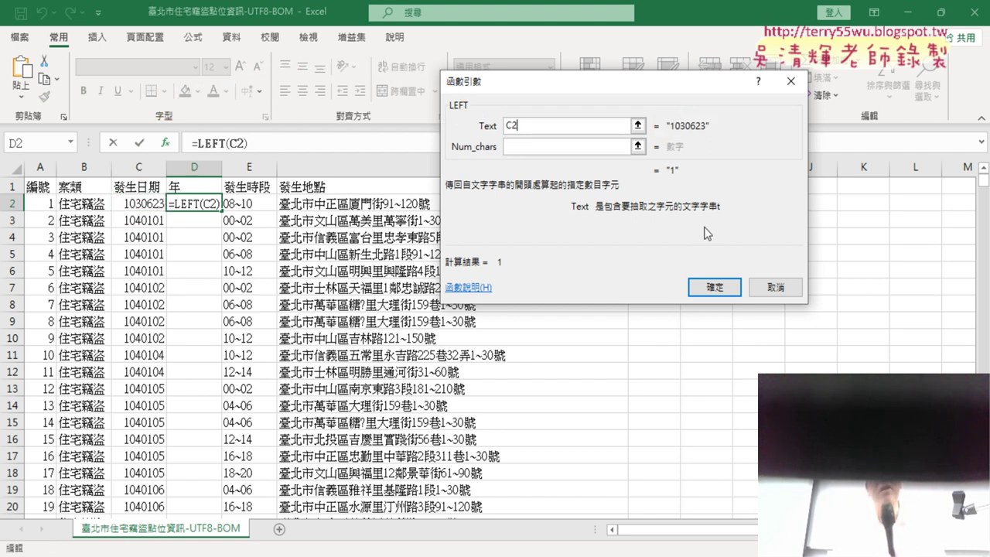
# Set Num_chars to 3 so D2 holds =LEFT(C2,3), returning 103.
pyautogui.click(576, 147)
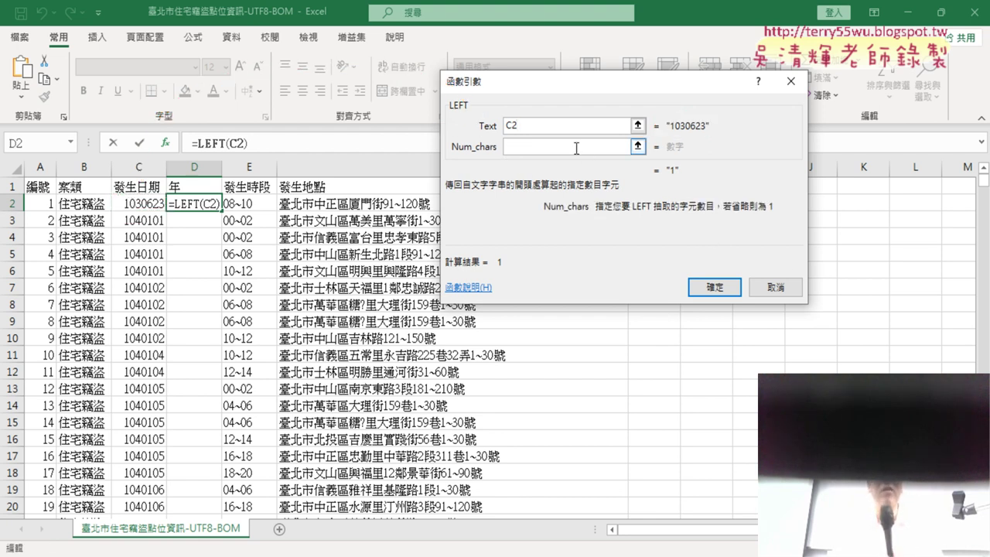
pyautogui.write('3')
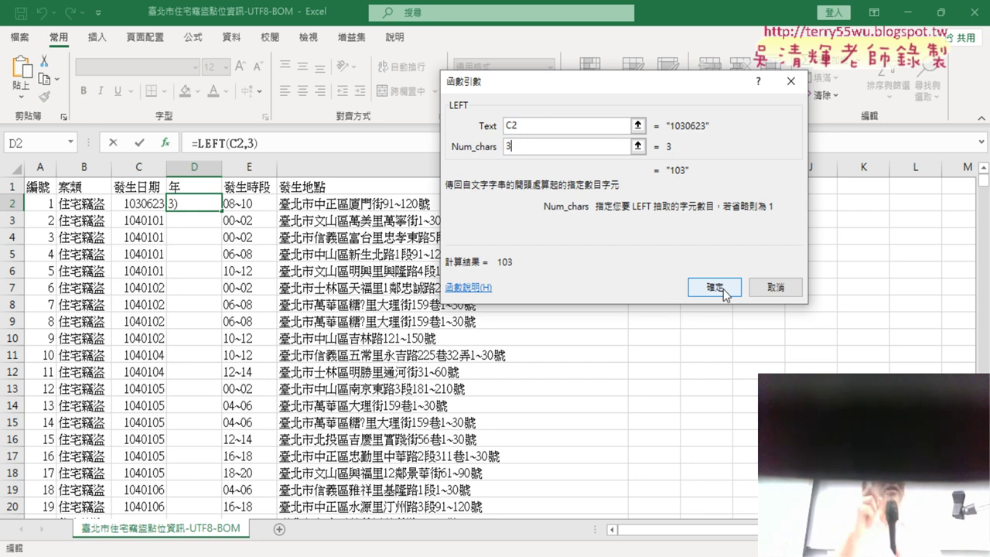
pyautogui.click(715, 287)
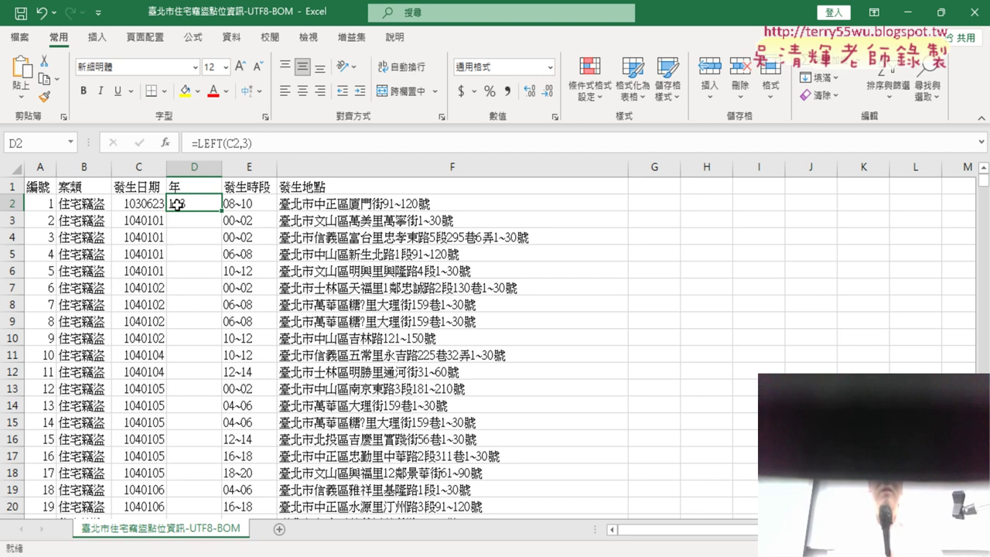
# Wrap D2's formula in VALUE, making it =VALUE(LEFT(C2,3)).
pyautogui.click(198, 143)
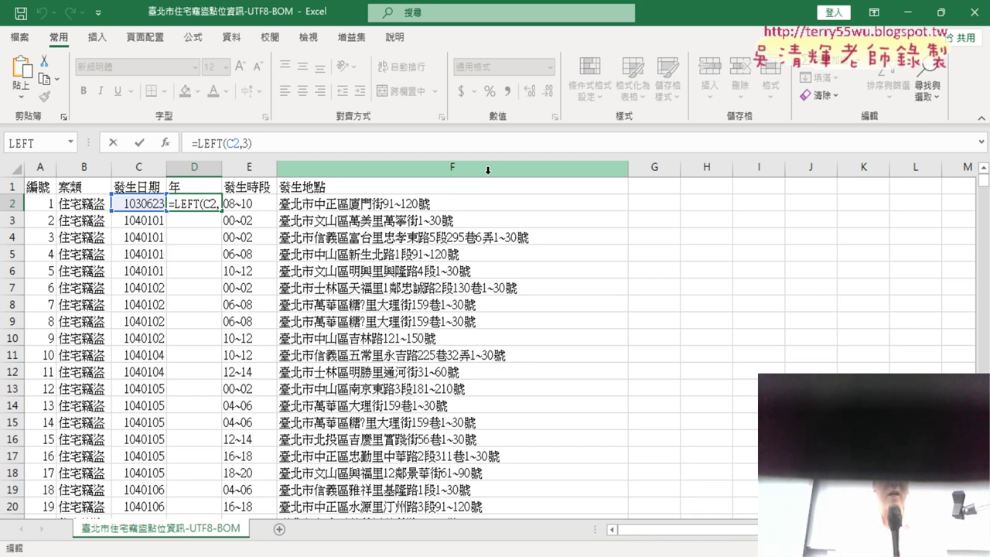
pyautogui.write('ㄍ')
pyautogui.press('BackSpace')
pyautogui.write('v')
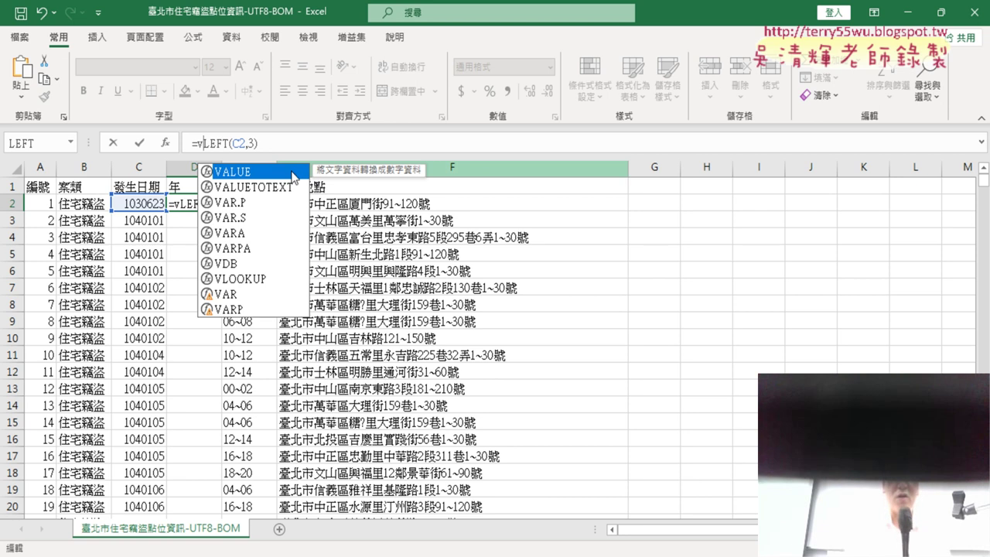
pyautogui.doubleClick(288, 172)
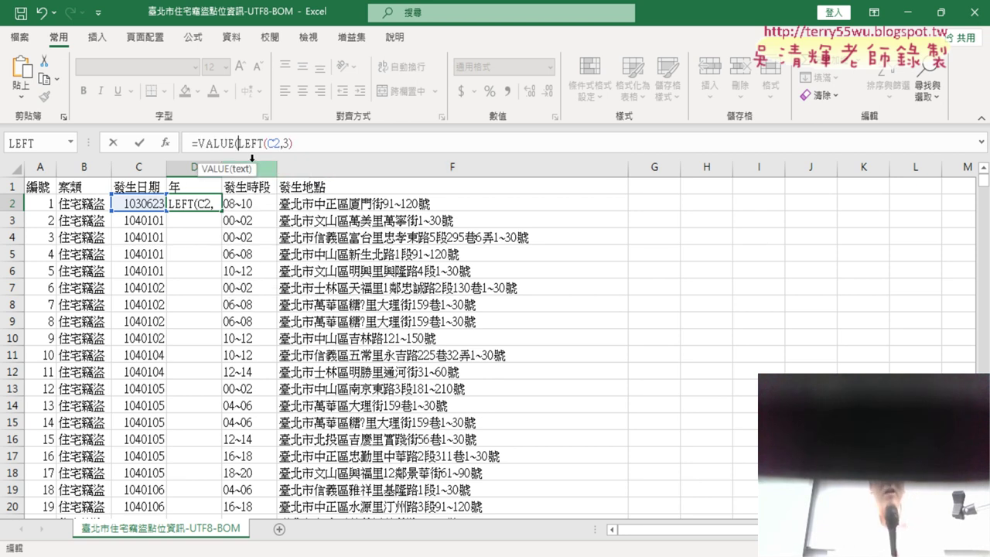
pyautogui.click(326, 145)
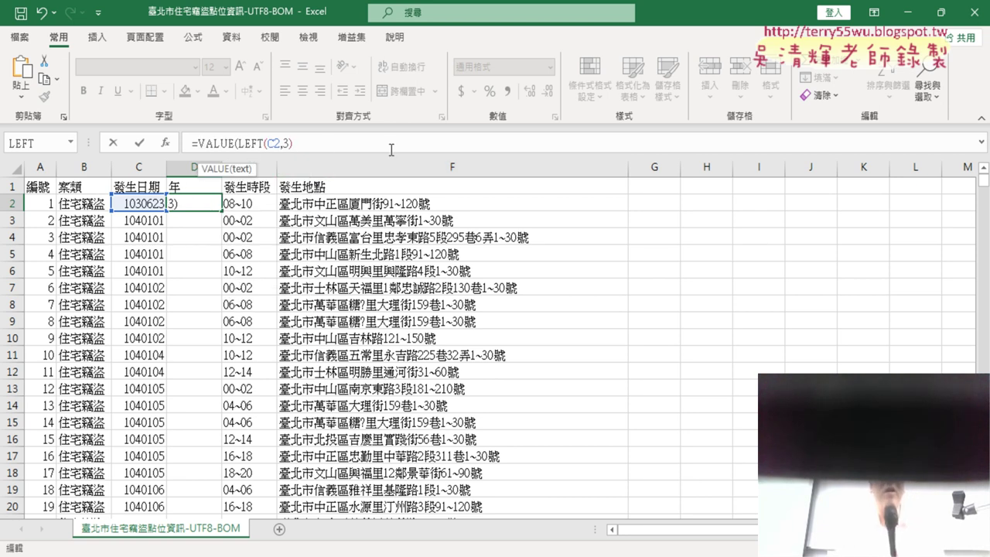
pyautogui.write(')')
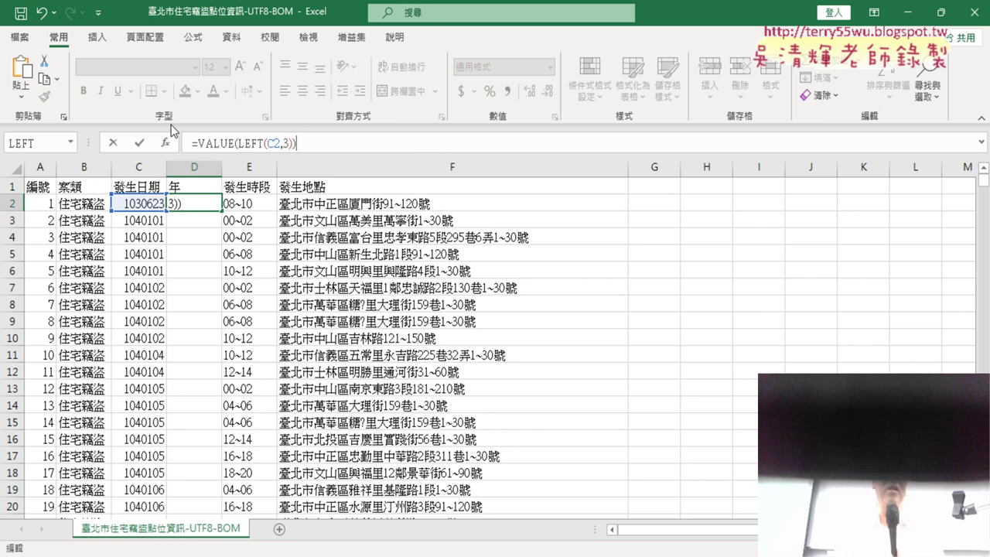
pyautogui.click(140, 143)
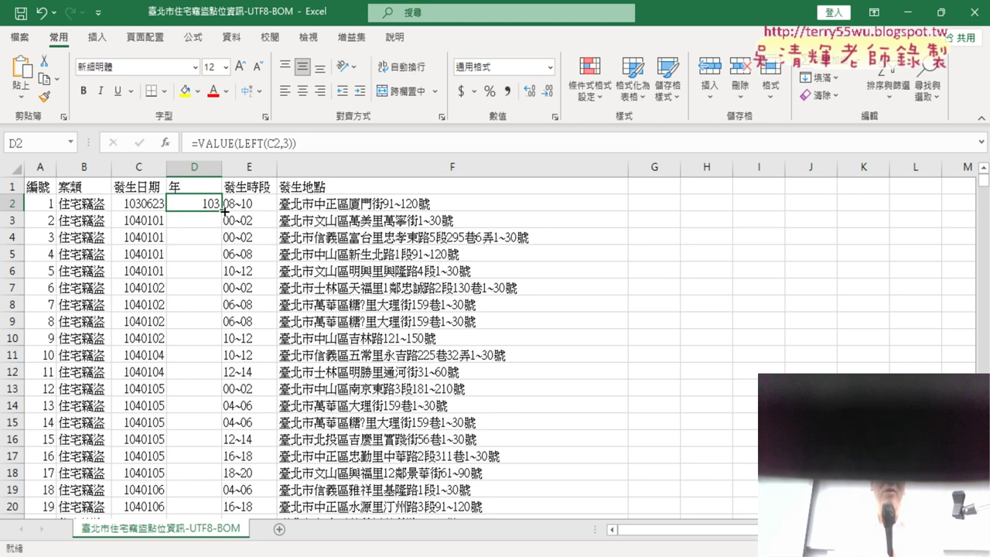
# Fill the =VALUE(LEFT(C2,3)) year formula down column D and readjust the column's width.
pyautogui.doubleClick(222, 210)
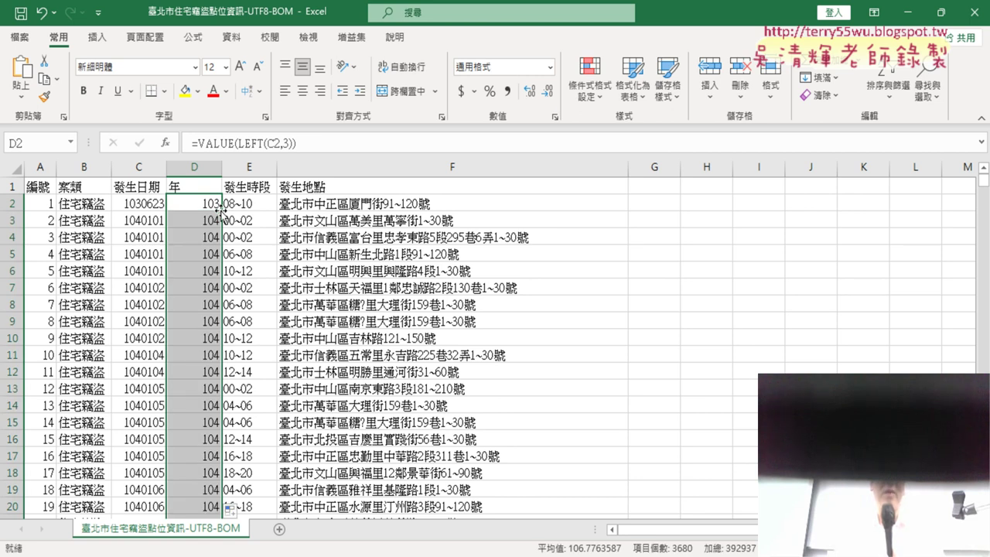
pyautogui.doubleClick(222, 167)
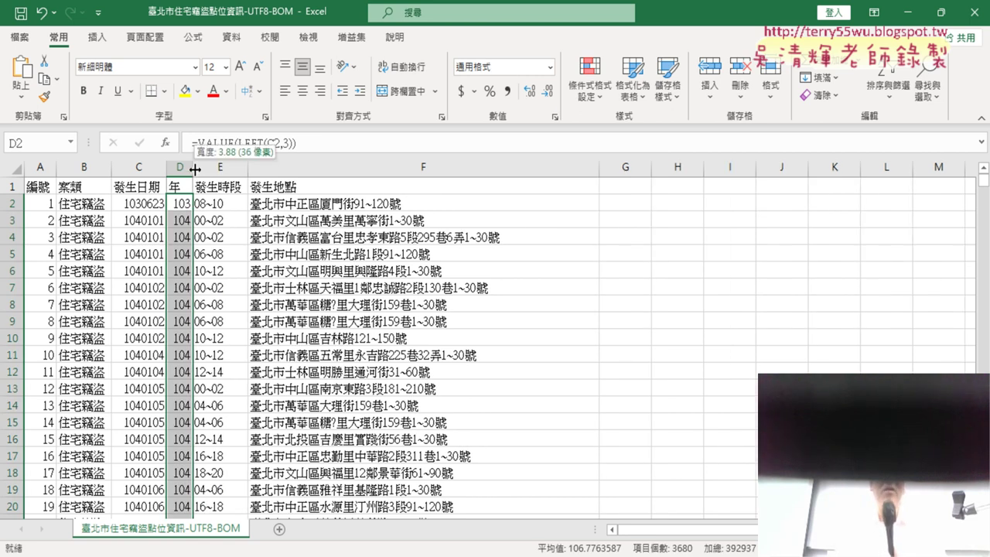
pyautogui.moveTo(193, 168); pyautogui.dragTo(220, 167)
pyautogui.click(214, 208)
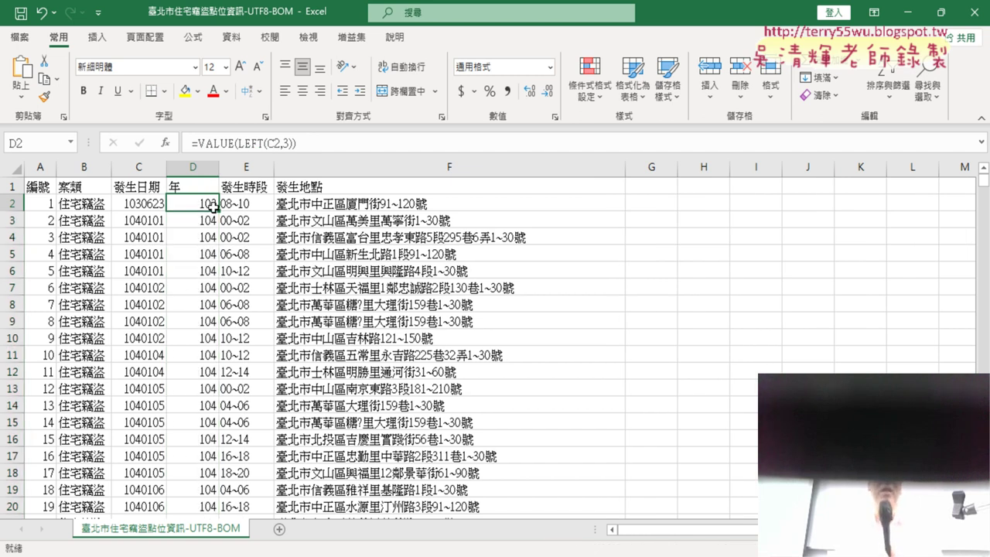
pyautogui.click(198, 164)
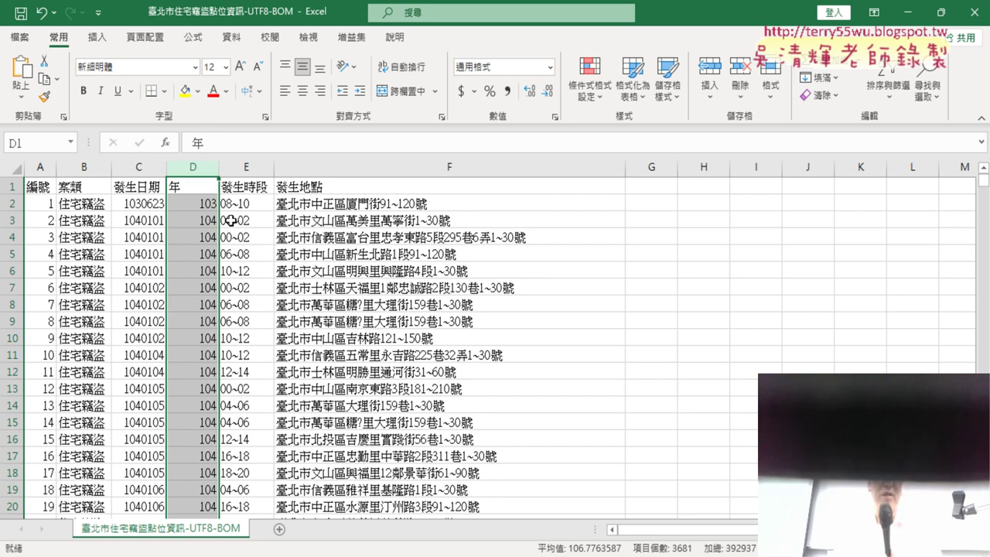
# Check the year formula in D3, then select the 年 header cell.
pyautogui.click(199, 220)
pyautogui.scroll(-2, 267, 229)
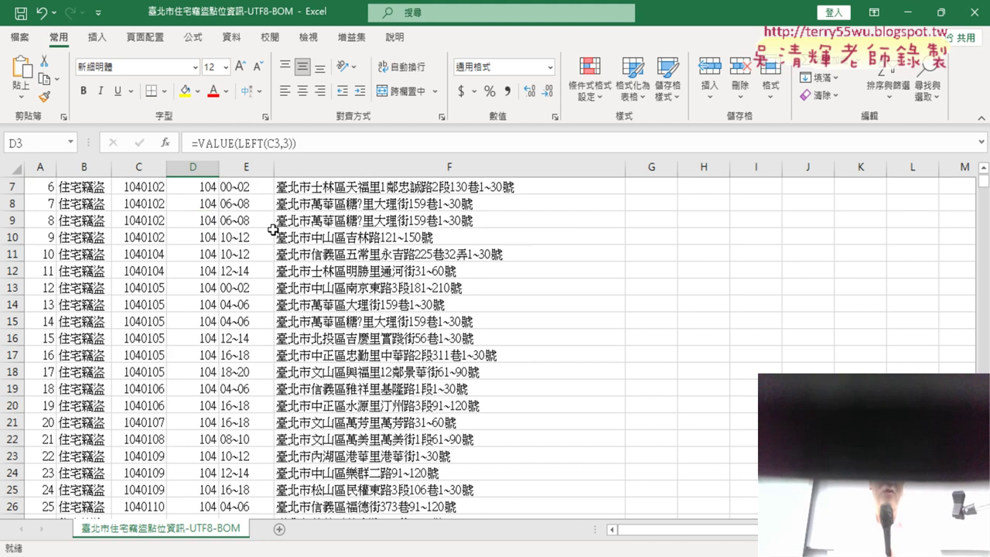
pyautogui.scroll(1, 268, 229)
pyautogui.scroll(2, 226, 224)
pyautogui.scroll(1, 209, 218)
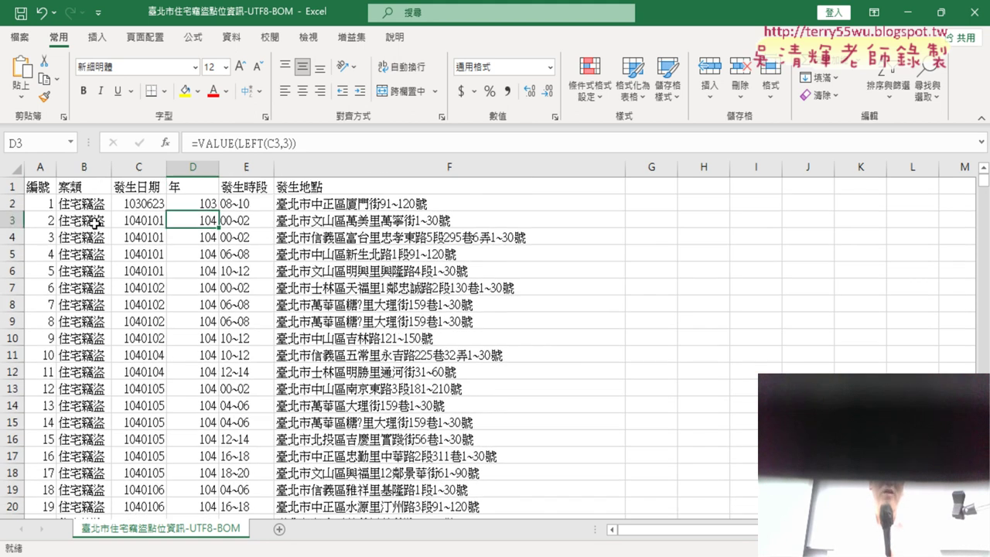
pyautogui.click(17, 220)
pyautogui.click(195, 187)
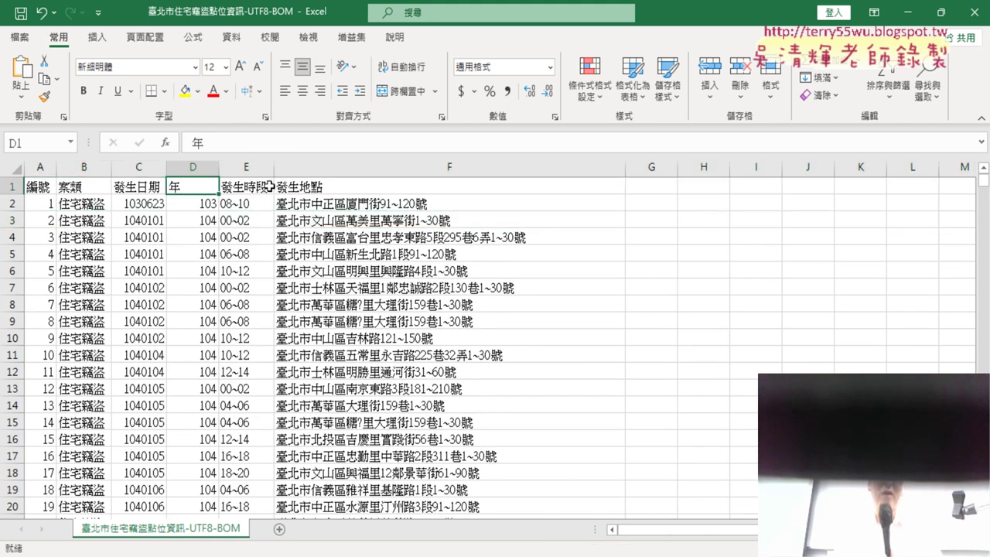
# Sort the records by year ascending and browse the sorted results.
pyautogui.click(230, 37)
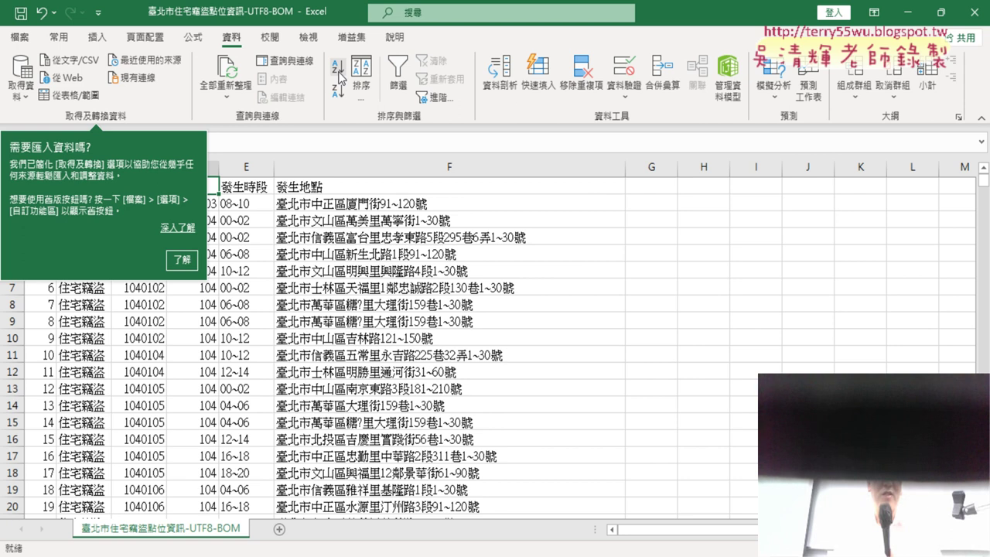
pyautogui.click(338, 71)
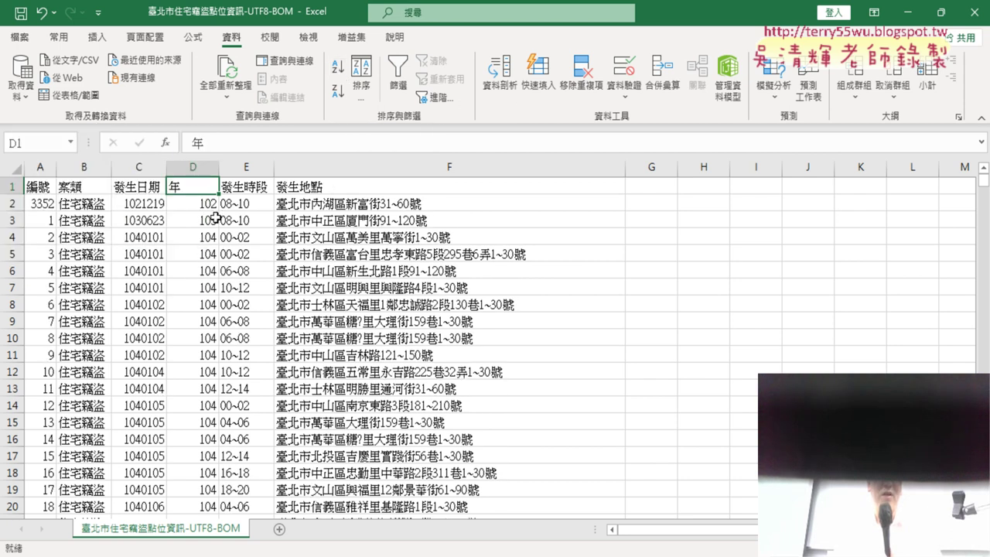
pyautogui.moveTo(197, 237); pyautogui.dragTo(194, 327)
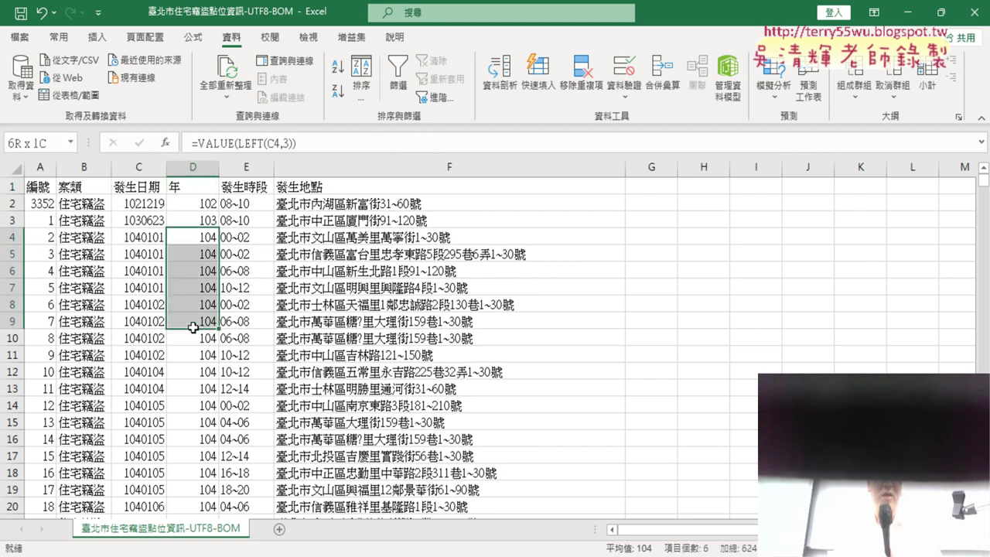
pyautogui.click(13, 236)
pyautogui.scroll(-4, 479, 272)
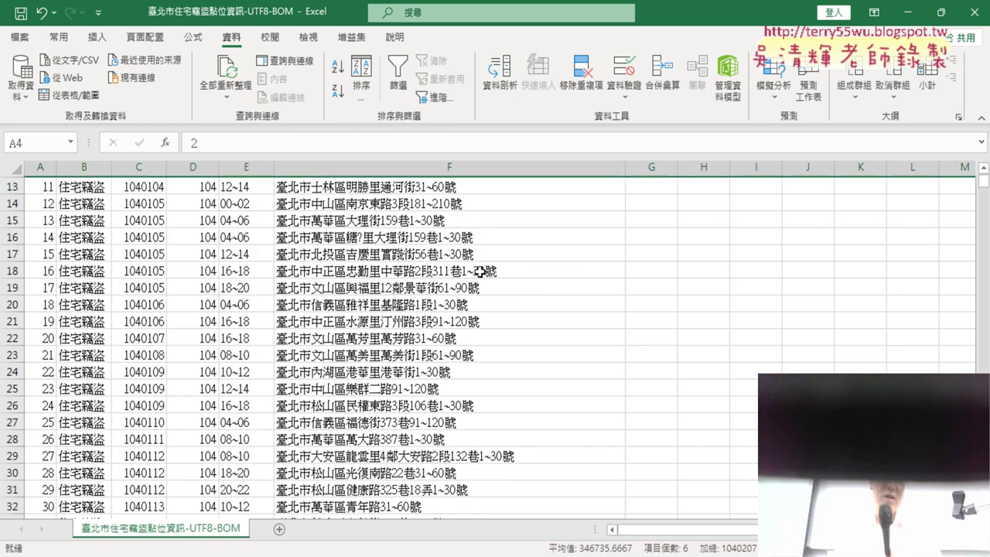
pyautogui.scroll(-6, 479, 272)
pyautogui.scroll(-3, 478, 272)
pyautogui.scroll(-9, 479, 271)
pyautogui.scroll(-5, 478, 271)
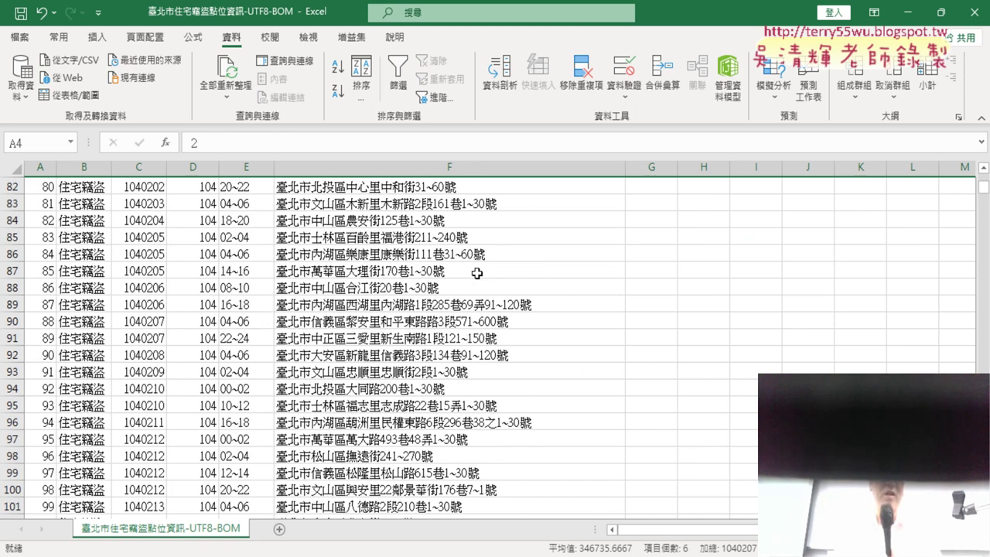
pyautogui.scroll(-9, 479, 271)
pyautogui.scroll(-8, 476, 272)
pyautogui.scroll(-9, 476, 271)
pyautogui.scroll(-4, 474, 271)
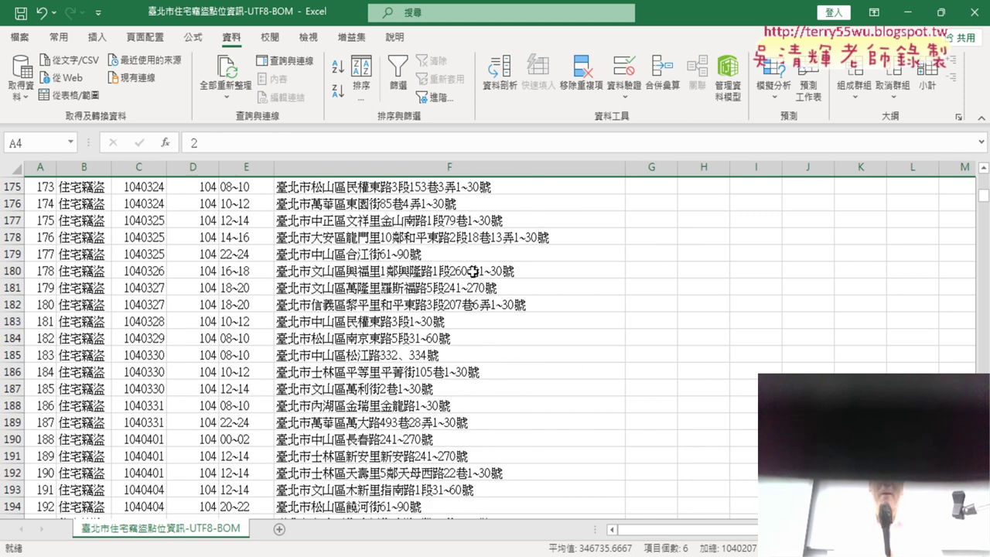
pyautogui.scroll(-11, 473, 272)
pyautogui.scroll(-10, 473, 271)
pyautogui.scroll(-4, 473, 272)
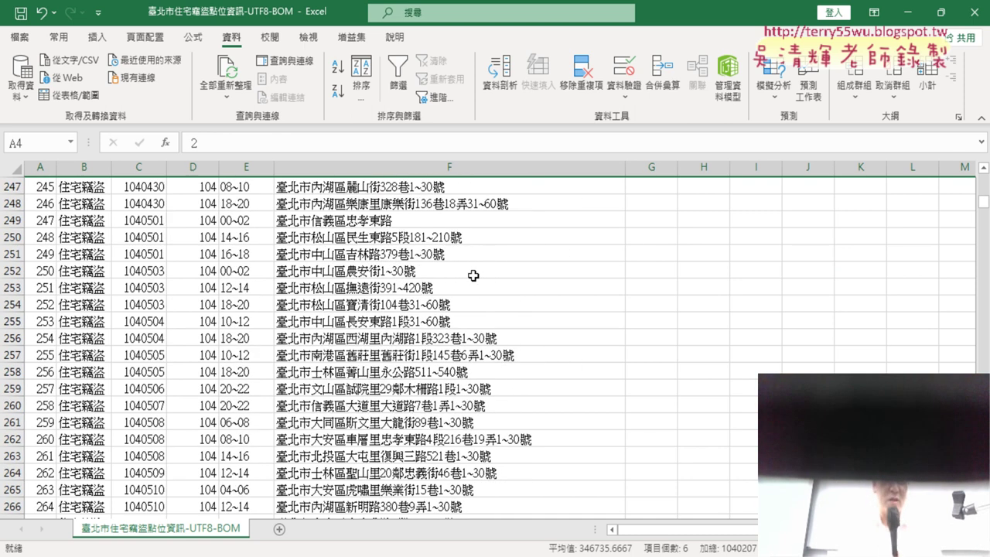
pyautogui.scroll(7, 472, 273)
pyautogui.scroll(7, 471, 275)
pyautogui.scroll(9, 470, 274)
pyautogui.scroll(9, 471, 274)
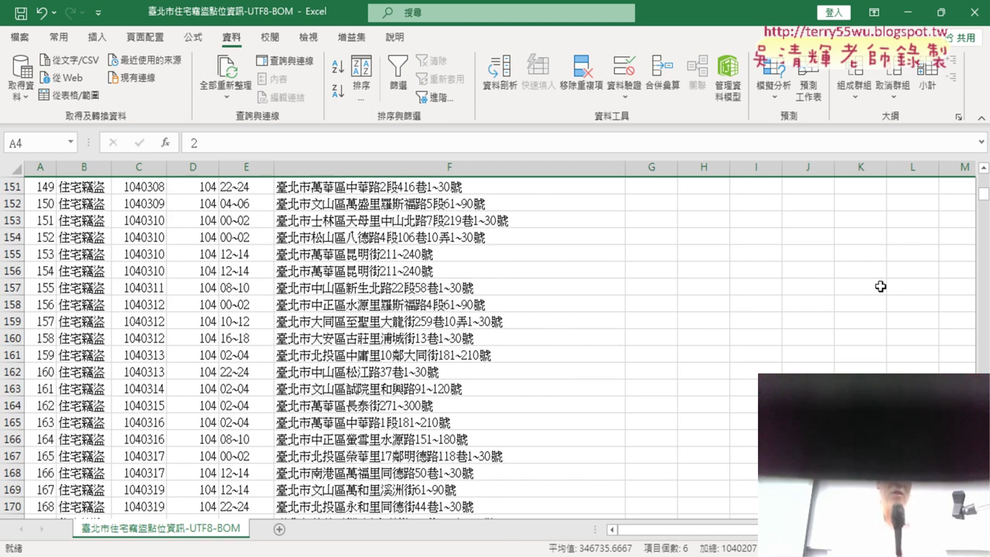
pyautogui.moveTo(983, 201); pyautogui.dragTo(984, 180)
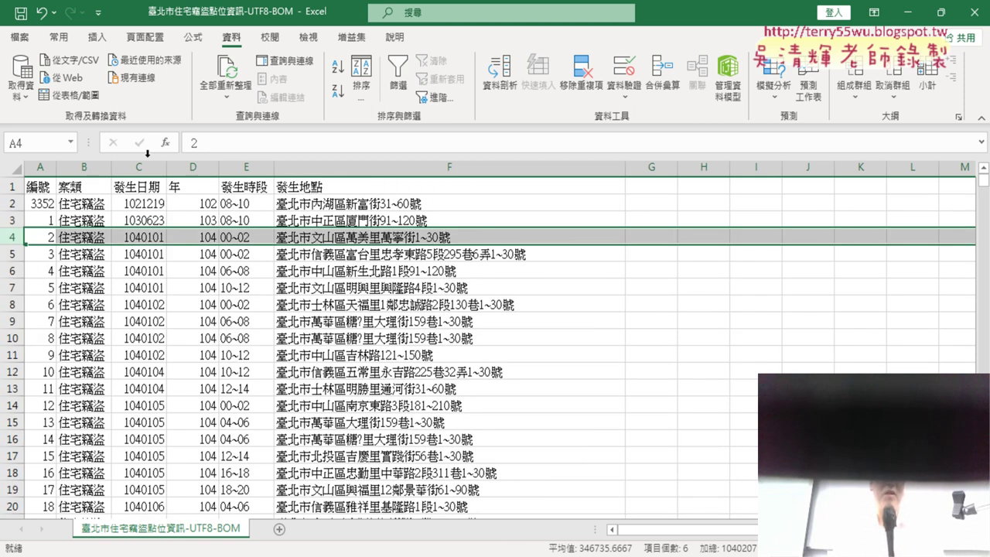
# Undo the year sort to restore 編號 order and select a cell inside the data.
pyautogui.hotkey('ctrl', 'z')
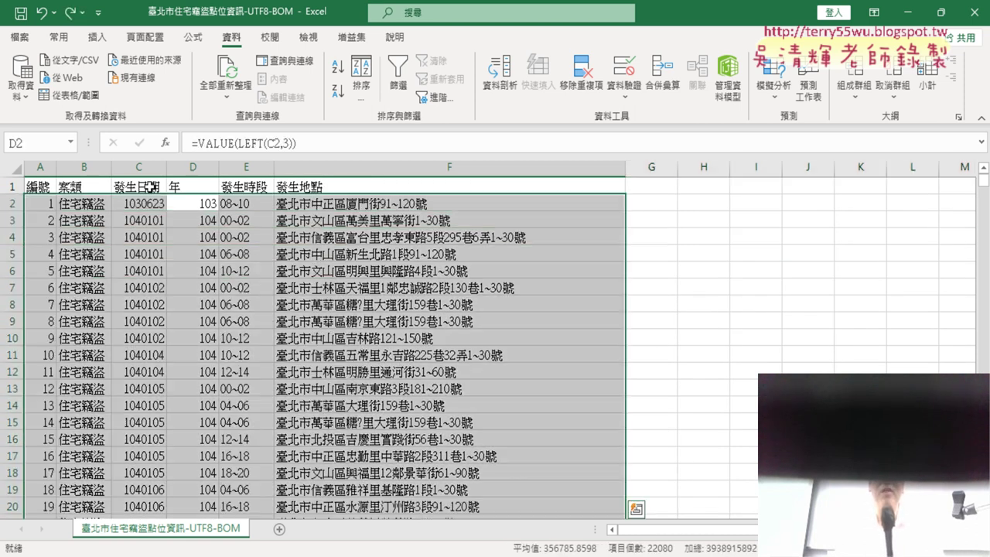
pyautogui.click(214, 253)
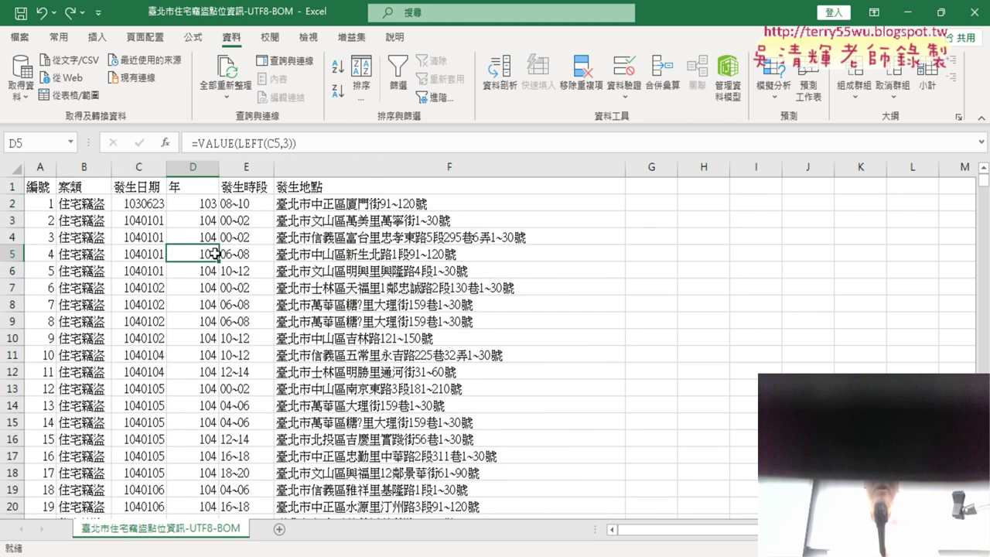
pyautogui.click(96, 37)
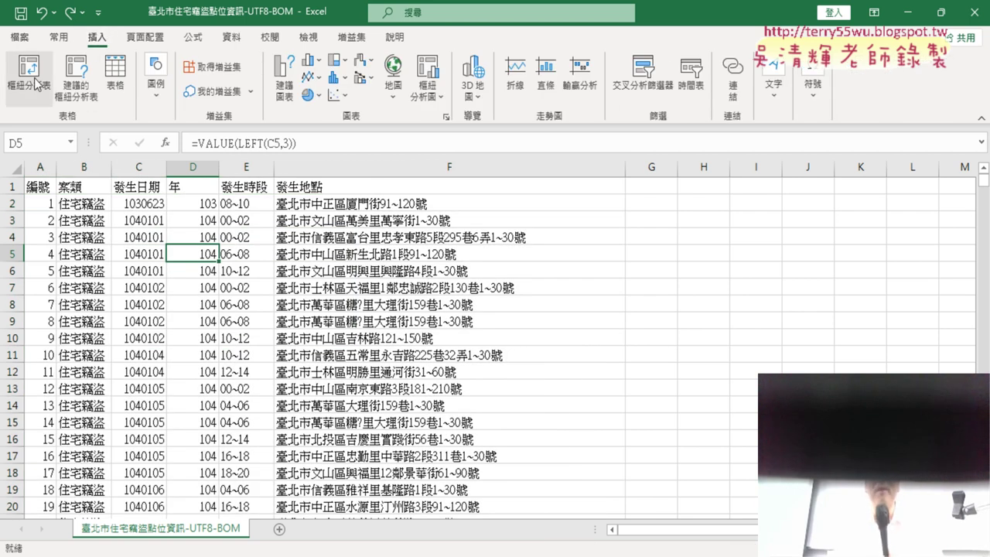
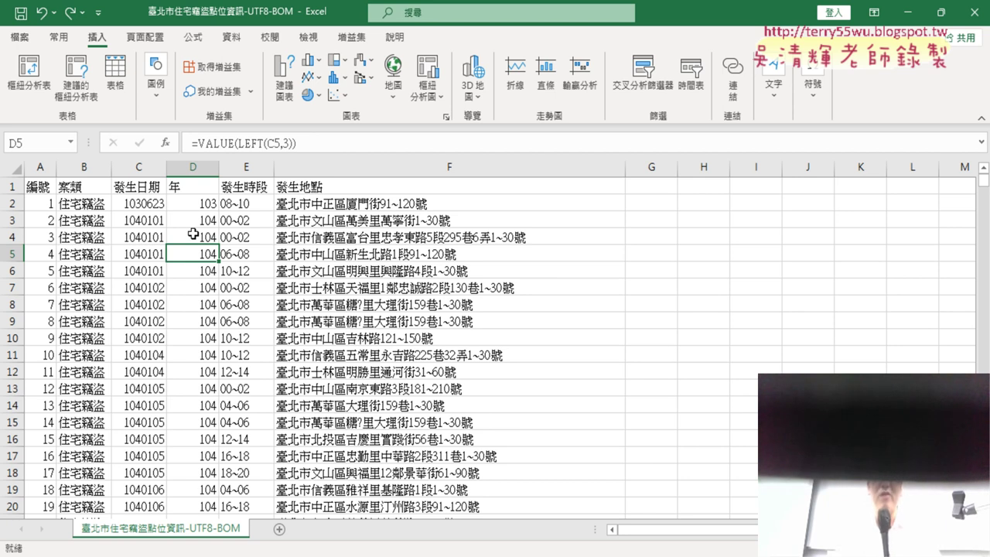
# Insert a PivotTable on a new worksheet and add the 年 field, listing years 102–112.
pyautogui.click(28, 73)
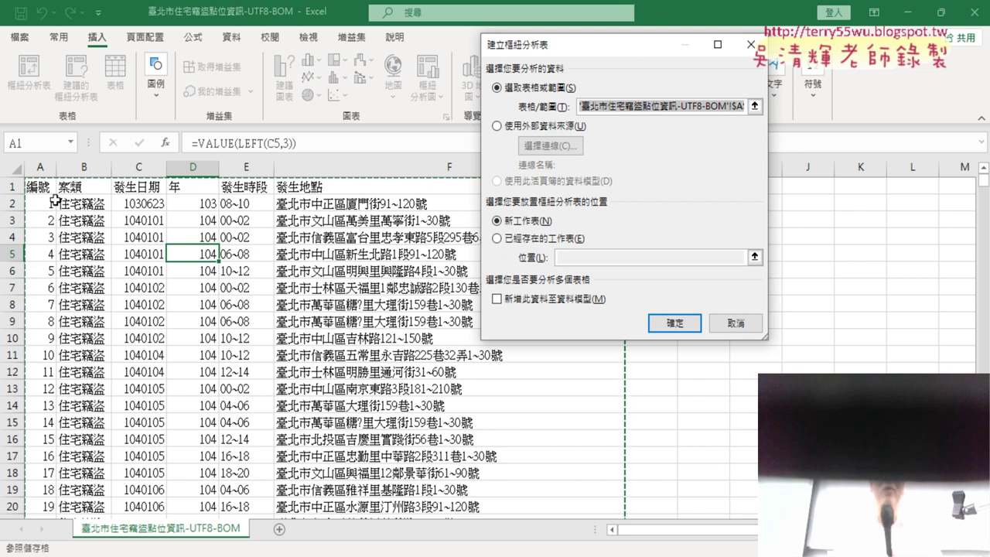
pyautogui.click(664, 324)
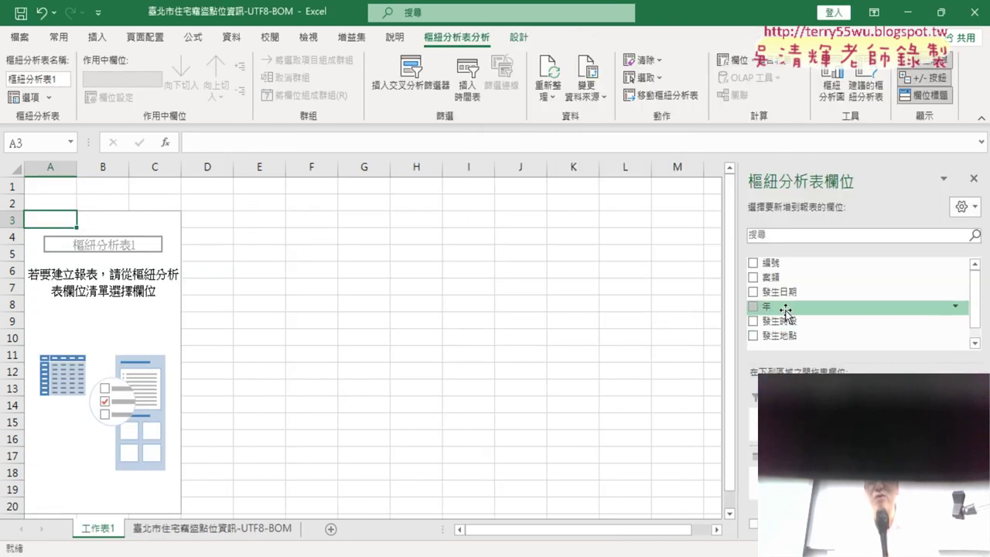
pyautogui.click(785, 308)
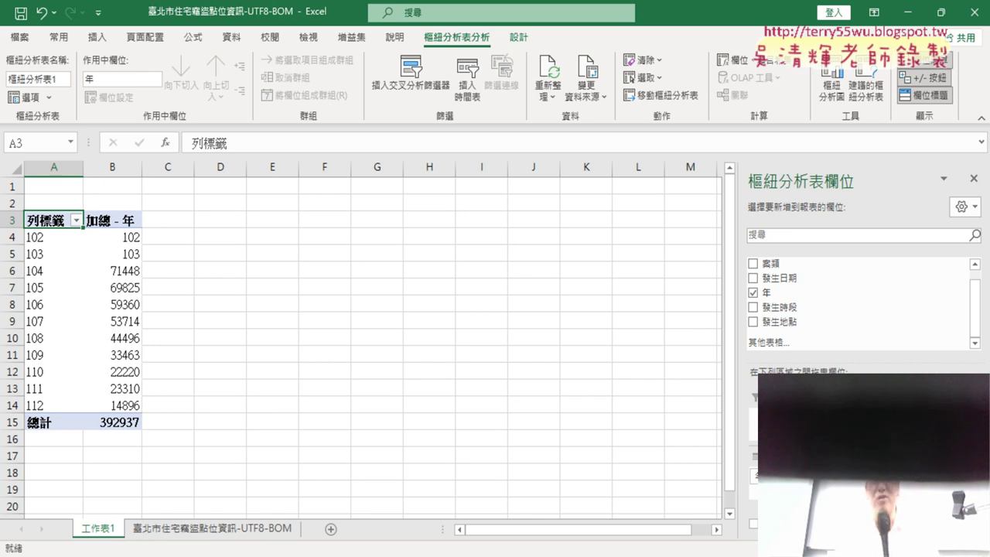
pyautogui.click(920, 501)
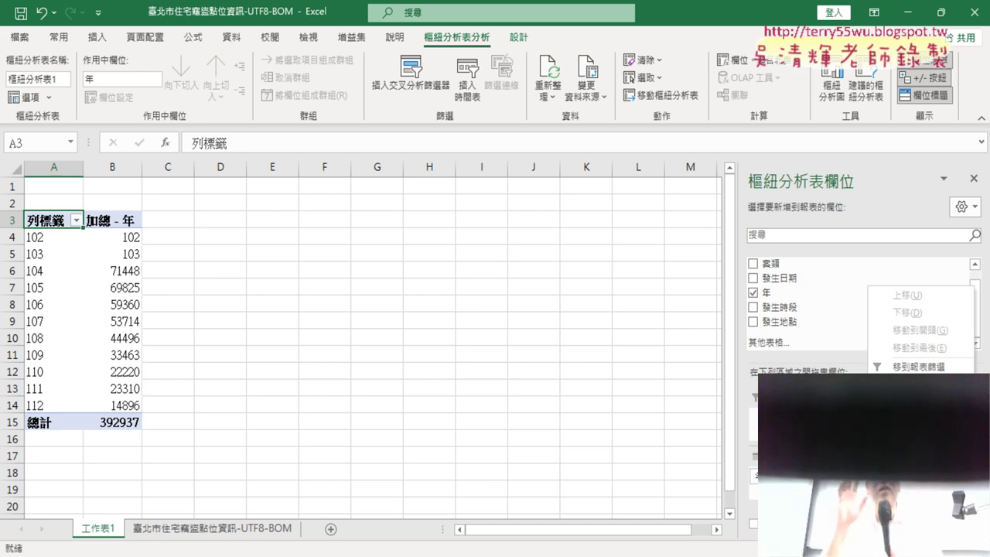
# Change the 年 value field summary from 加總 to 計數, giving a total of 3680.
pyautogui.click(916, 468)
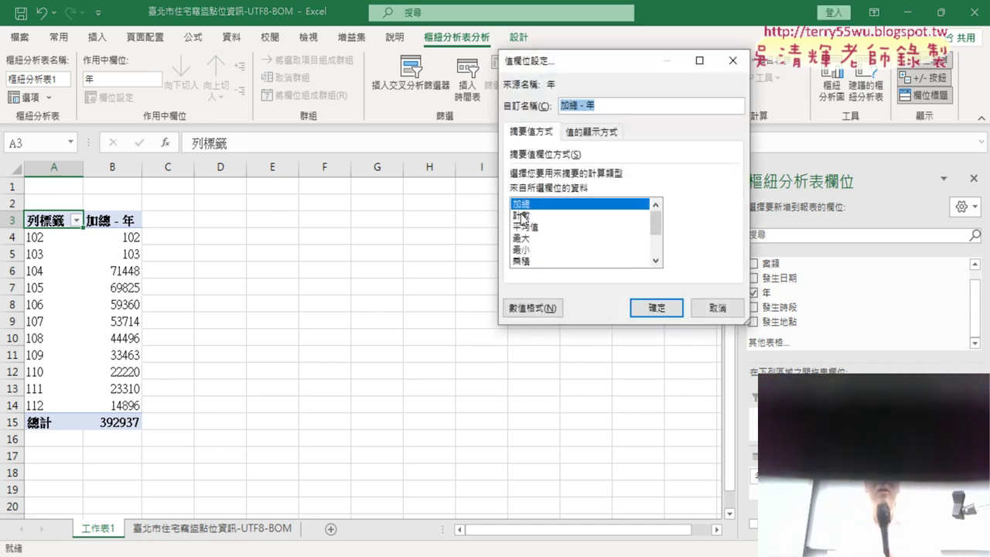
pyautogui.click(524, 216)
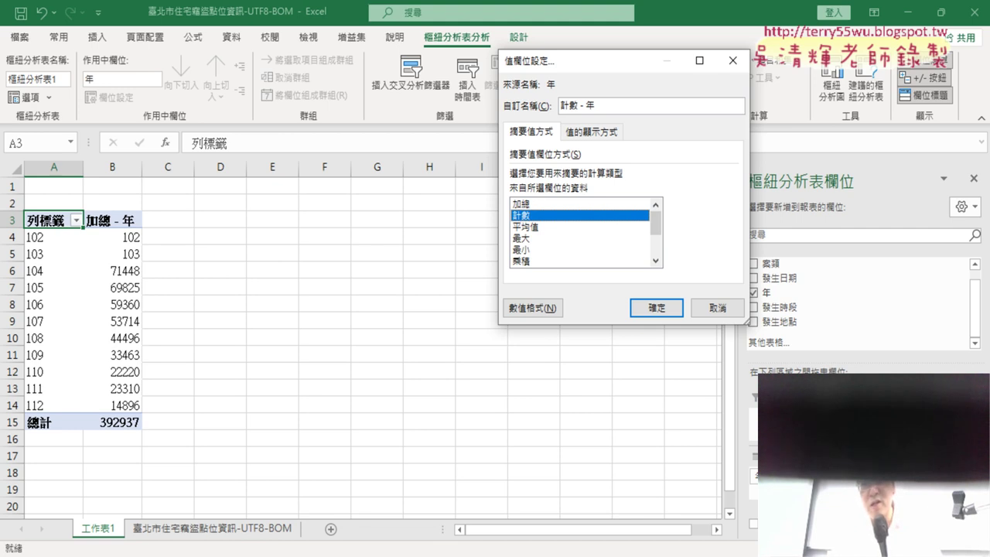
pyautogui.moveTo(777, 280); pyautogui.dragTo(772, 373)
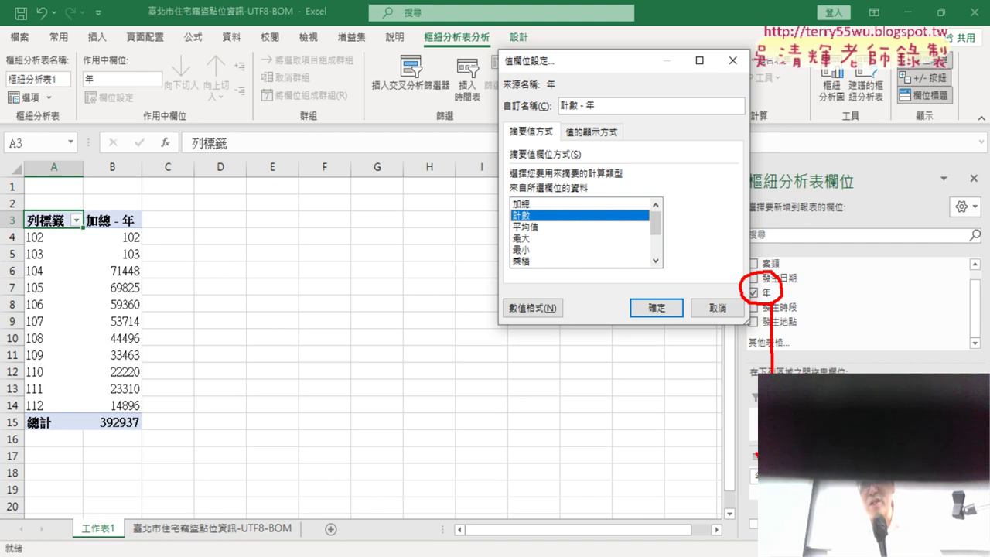
pyautogui.moveTo(773, 299); pyautogui.dragTo(825, 372)
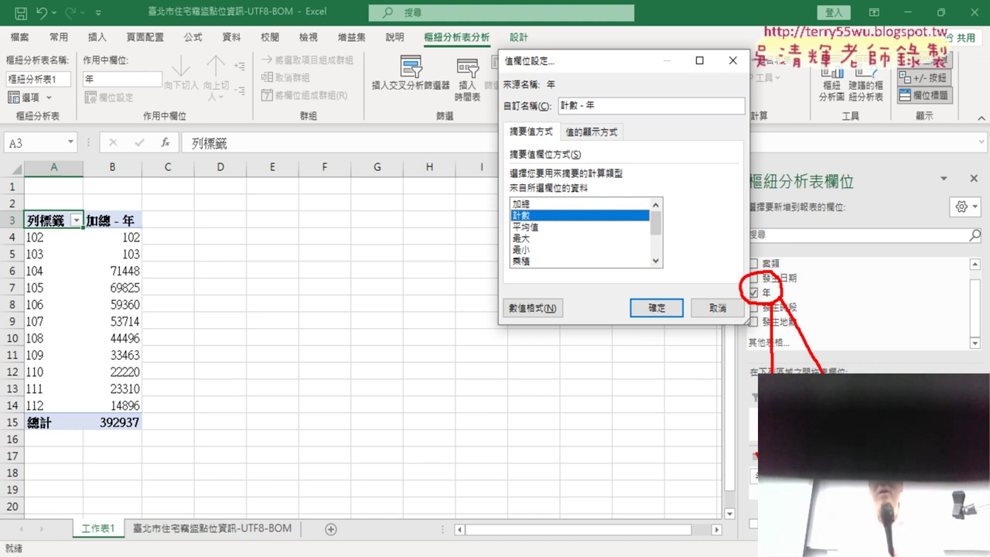
pyautogui.moveTo(956, 375)
pyautogui.mouseDown()
pyautogui.moveTo(888, 231)
pyautogui.moveTo(707, 209)
pyautogui.moveTo(706, 190)
pyautogui.moveTo(713, 231)
pyautogui.mouseUp()
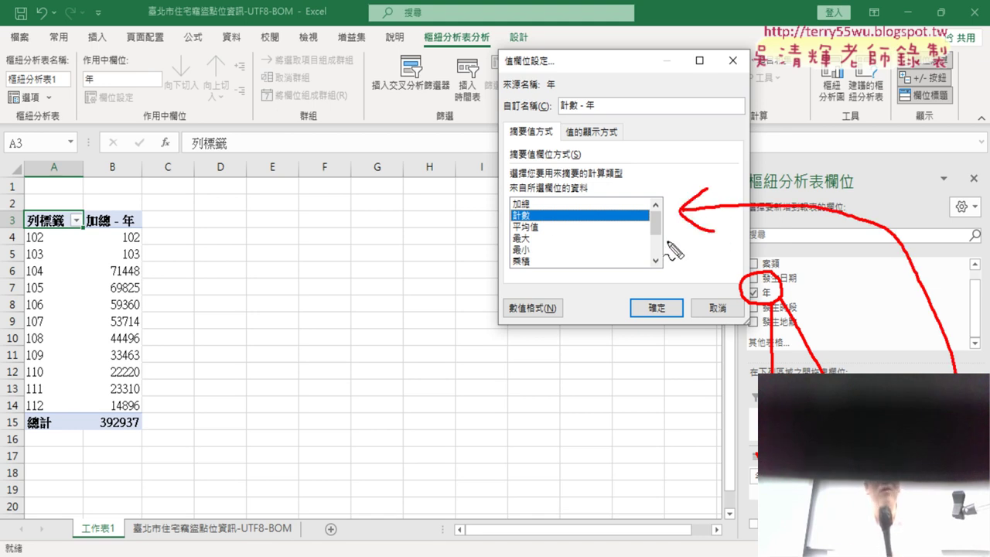
pyautogui.moveTo(529, 229); pyautogui.dragTo(557, 231)
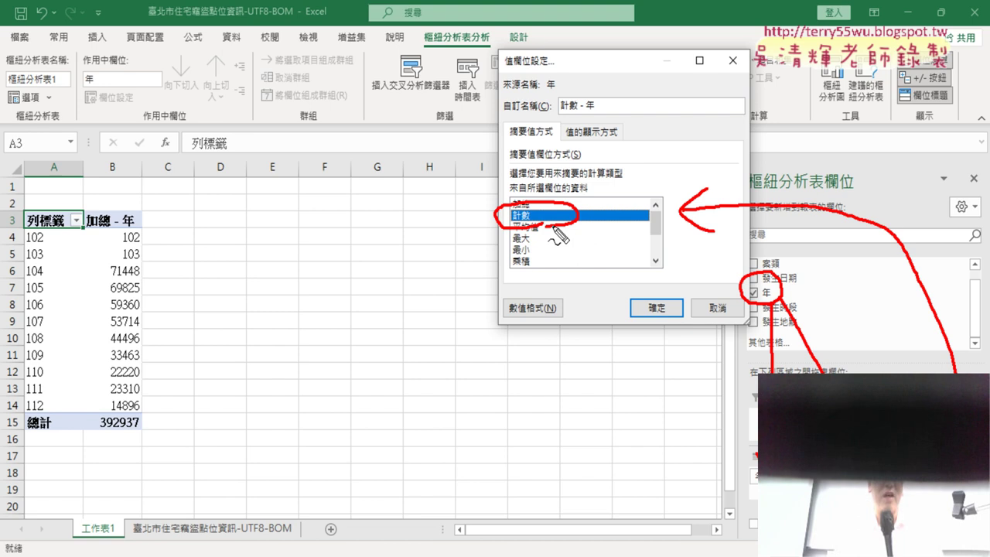
pyautogui.press('Escape')
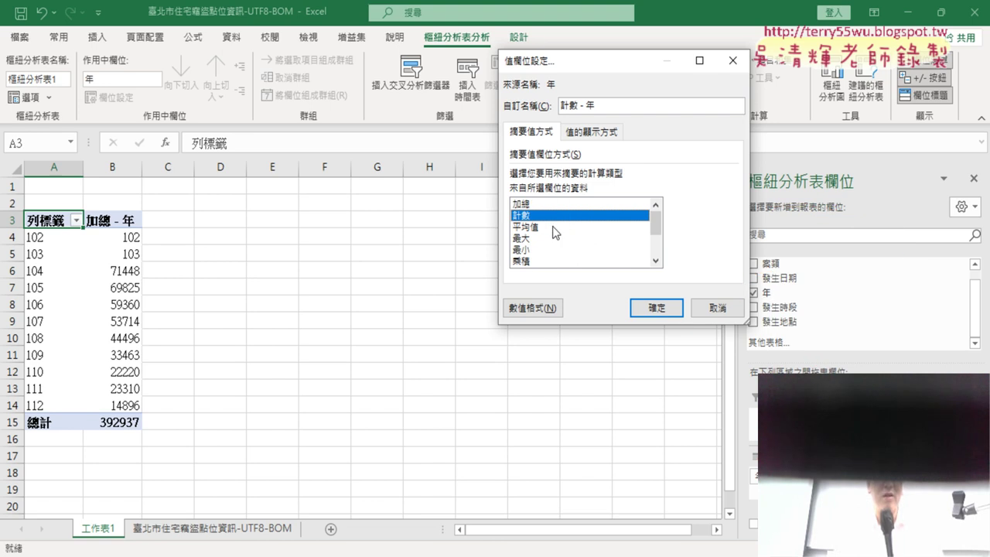
pyautogui.click(656, 308)
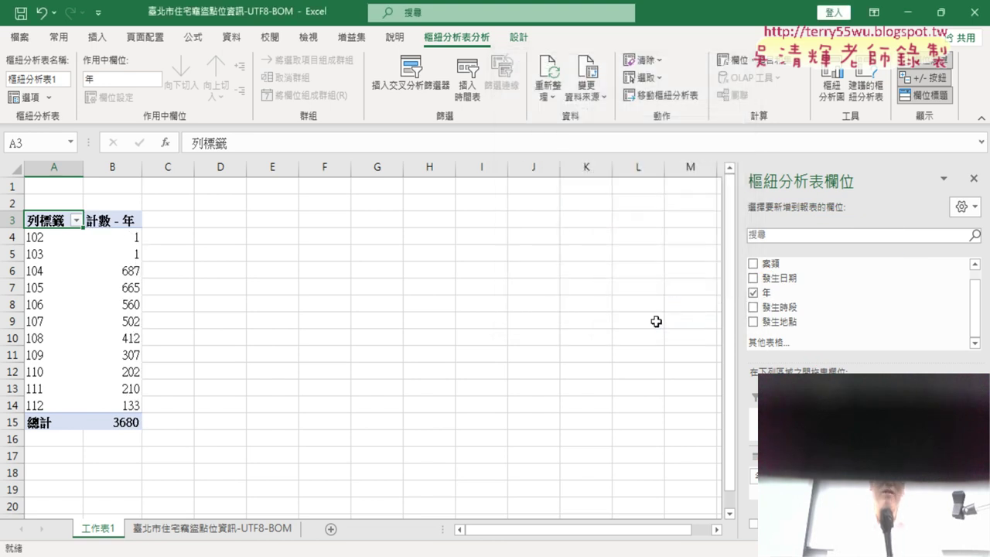
# Review the year rows 102–112, then bring up the 列標籤 year filter list.
pyautogui.click(22, 271)
pyautogui.moveTo(21, 271)
pyautogui.mouseDown()
pyautogui.moveTo(28, 396)
pyautogui.moveTo(505, 390)
pyautogui.mouseUp()
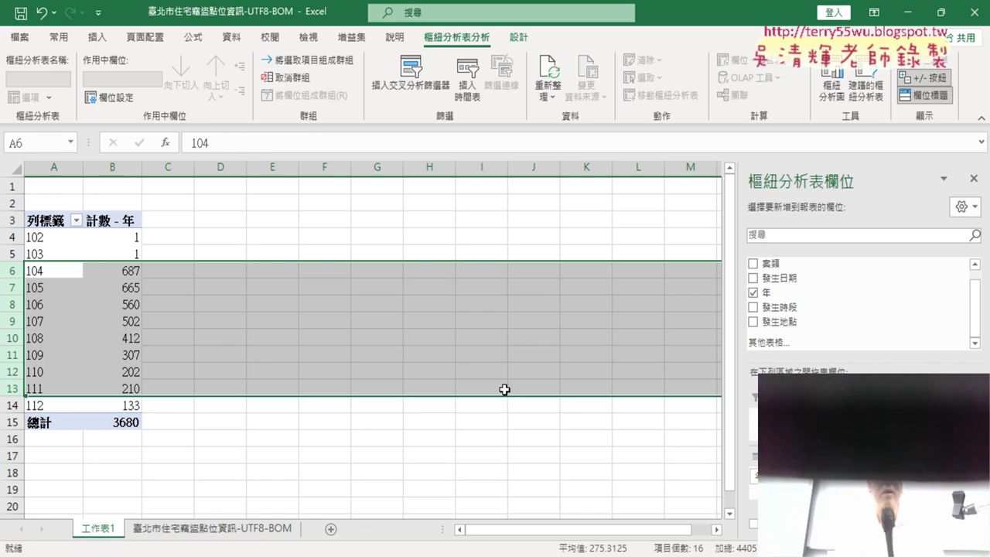
pyautogui.click(16, 405)
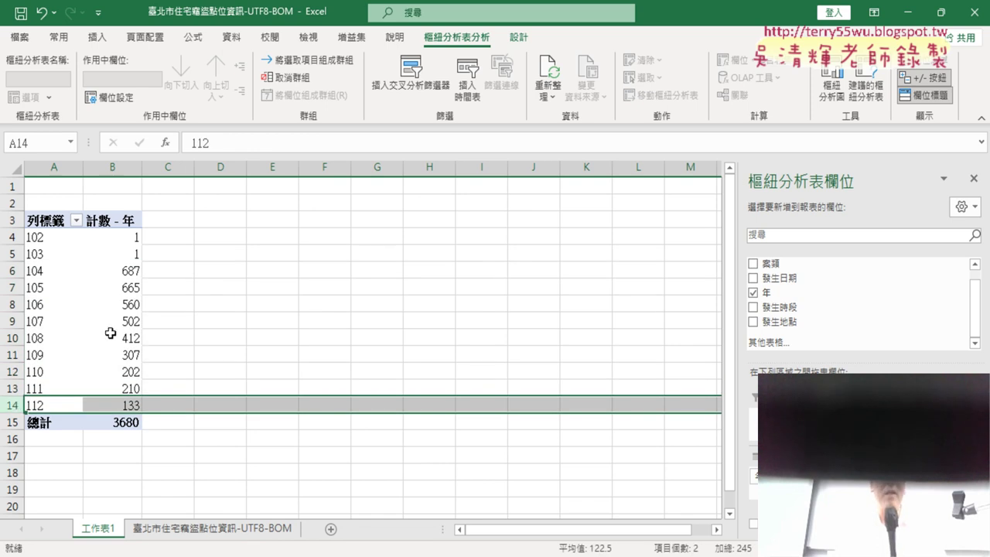
pyautogui.moveTo(20, 238); pyautogui.dragTo(16, 254)
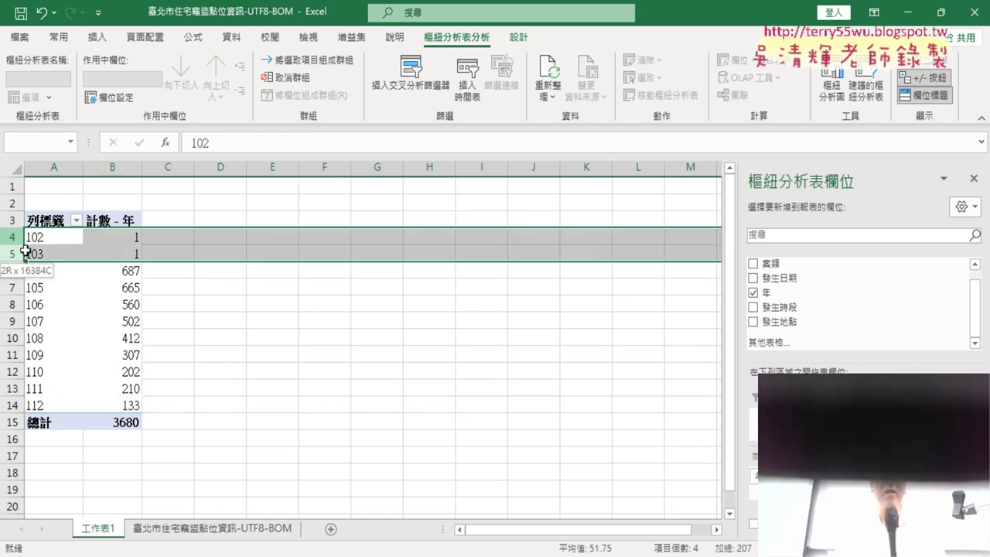
pyautogui.click(16, 406)
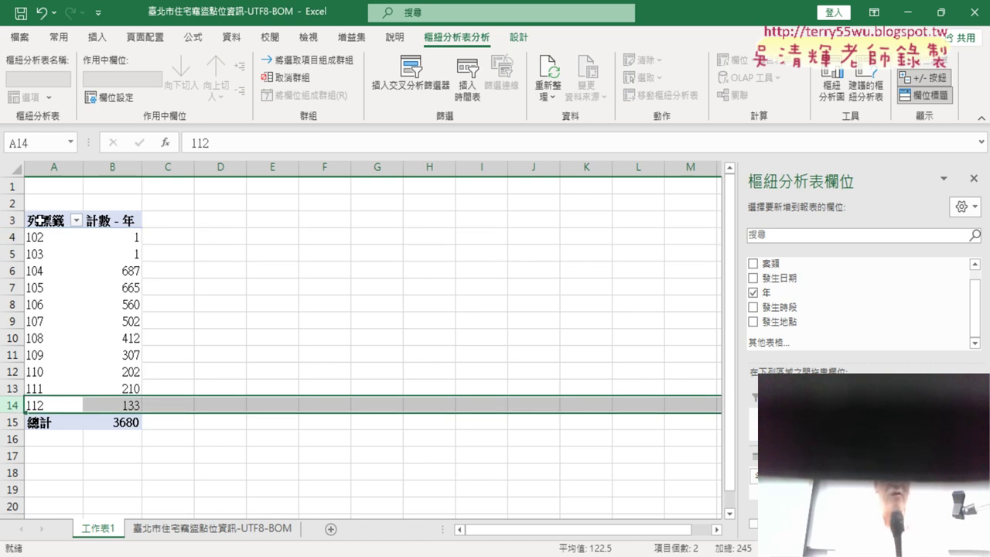
pyautogui.click(76, 222)
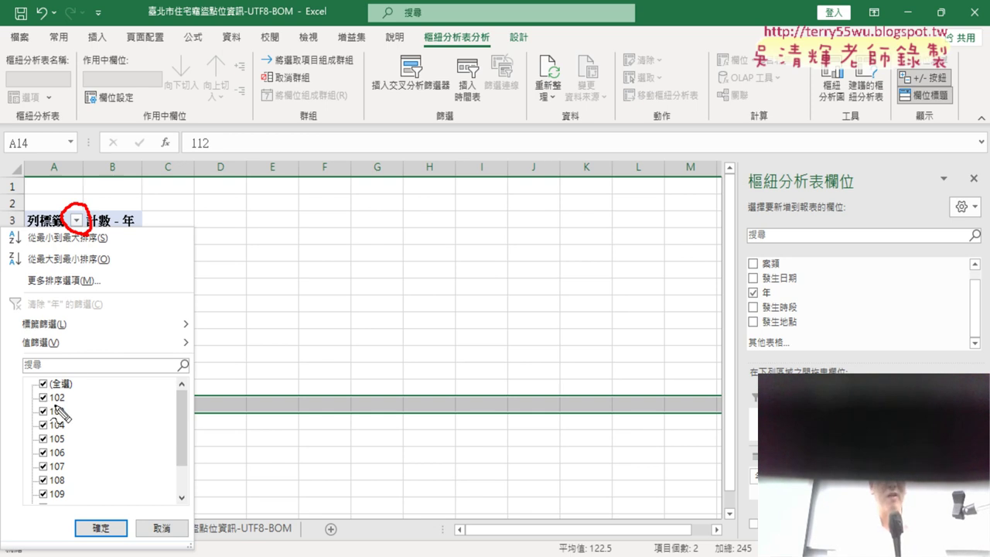
# Exclude years 102, 103 and 112 from the row filter, leaving 104–111 totaling 3545.
pyautogui.press('Escape')
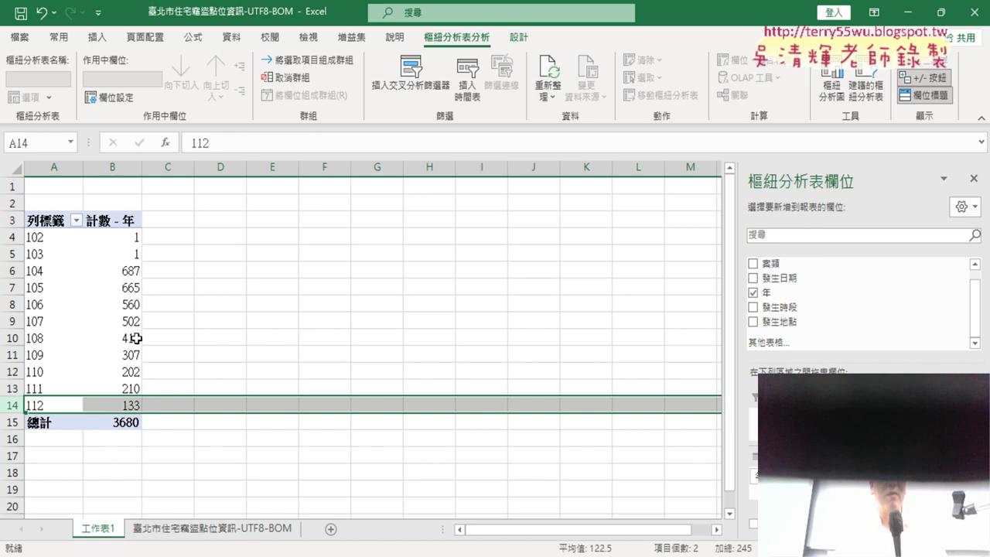
pyautogui.click(77, 221)
pyautogui.click(42, 399)
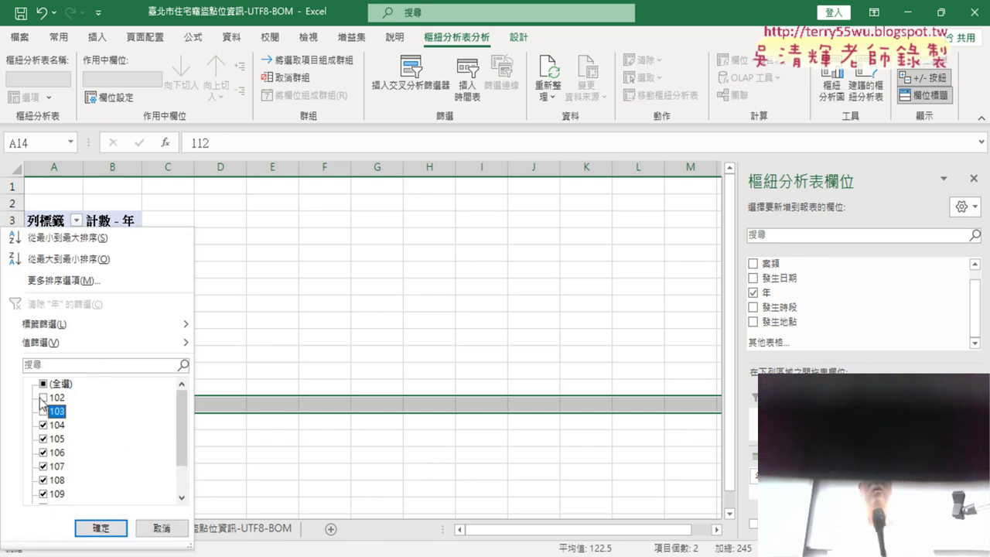
pyautogui.scroll(-1, 131, 446)
pyautogui.click(44, 493)
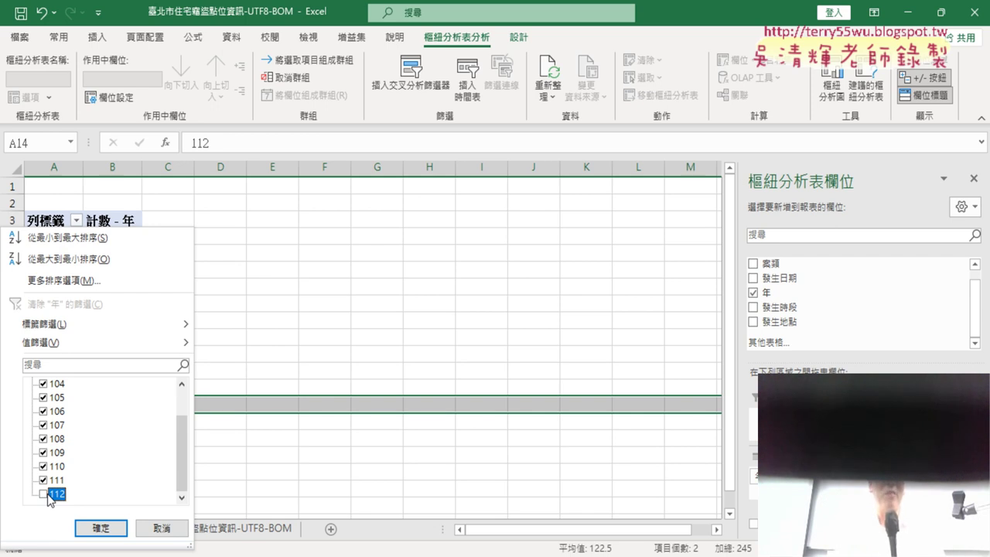
pyautogui.click(101, 528)
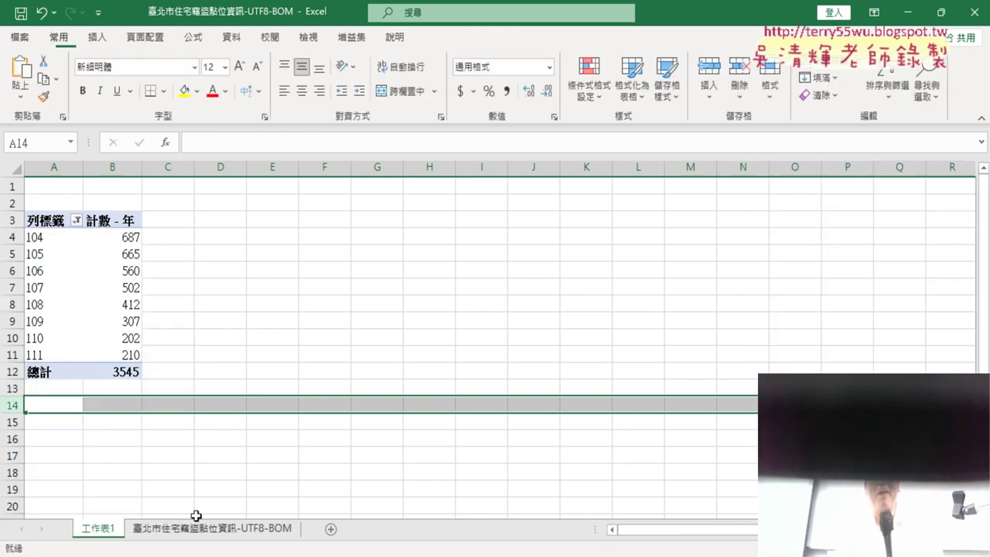
pyautogui.click(285, 403)
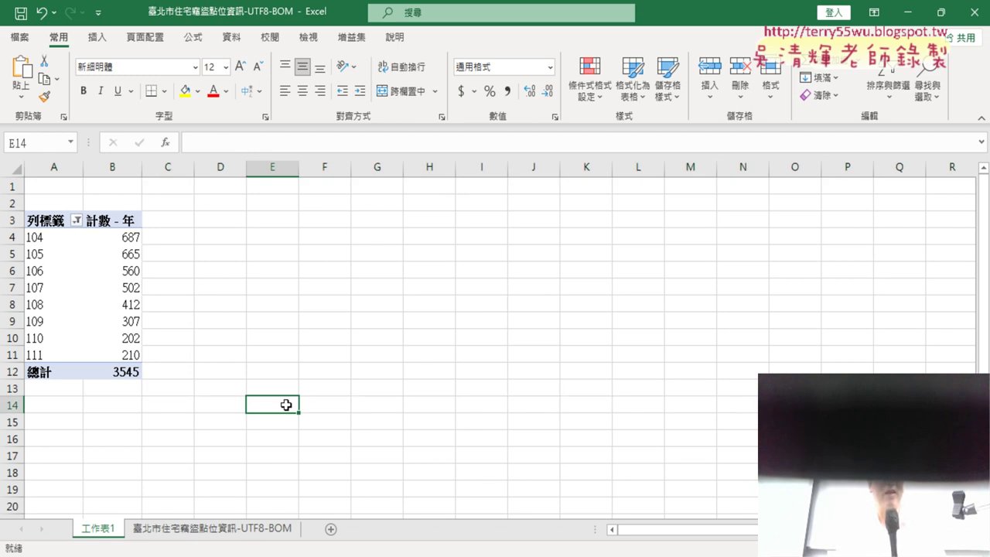
pyautogui.moveTo(14, 237); pyautogui.dragTo(33, 356)
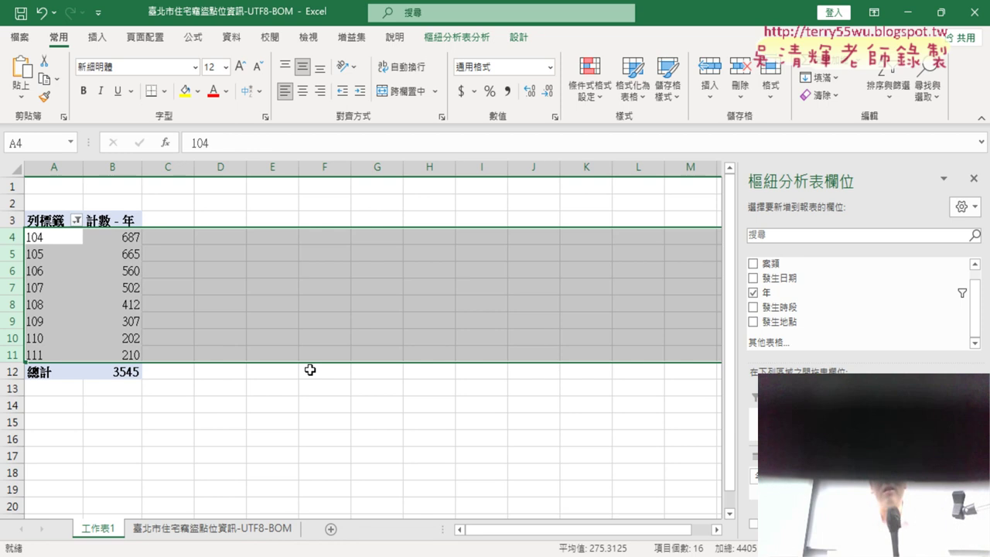
# Review the counts from 687 (year 104) to 210 (year 111), then show the 樞紐分析表分析 tools.
pyautogui.click(126, 240)
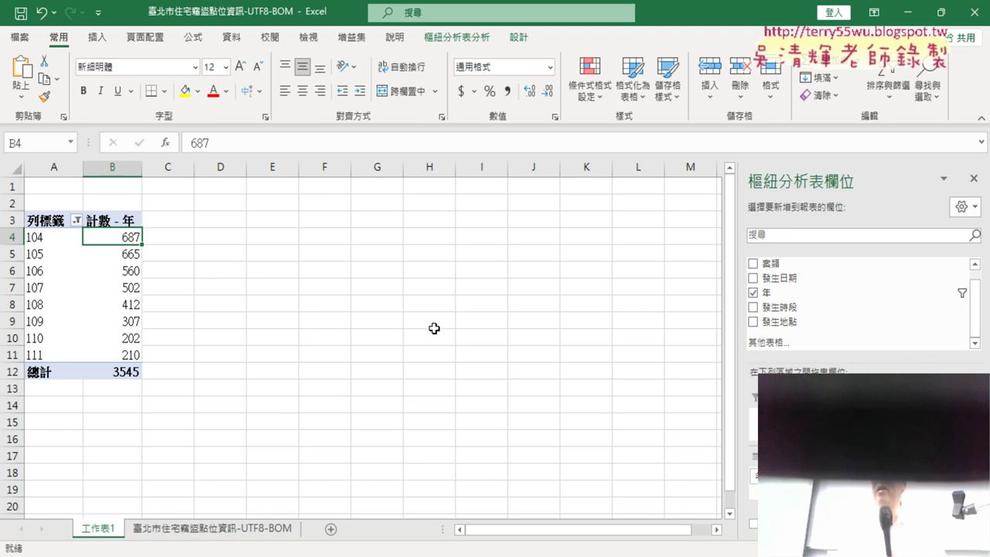
pyautogui.click(132, 355)
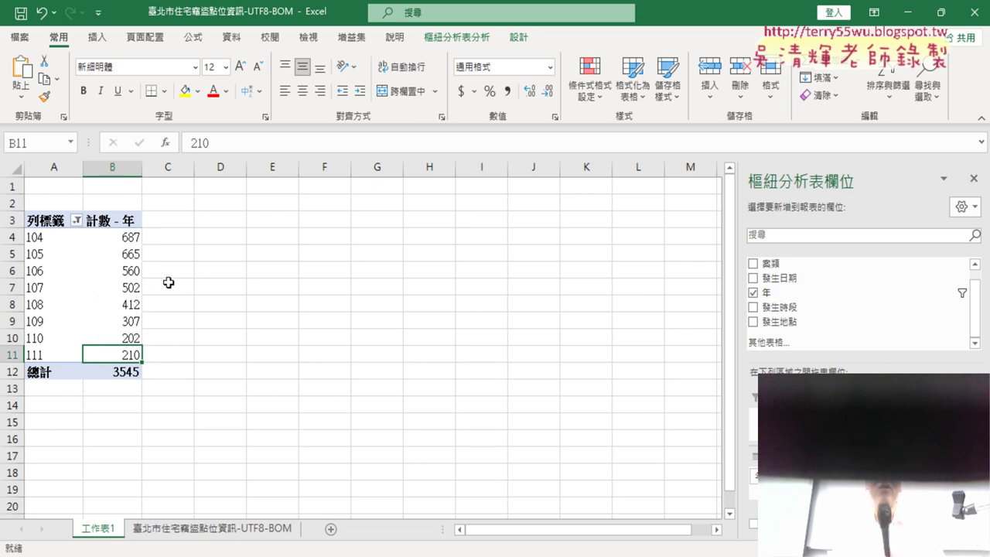
pyautogui.click(462, 40)
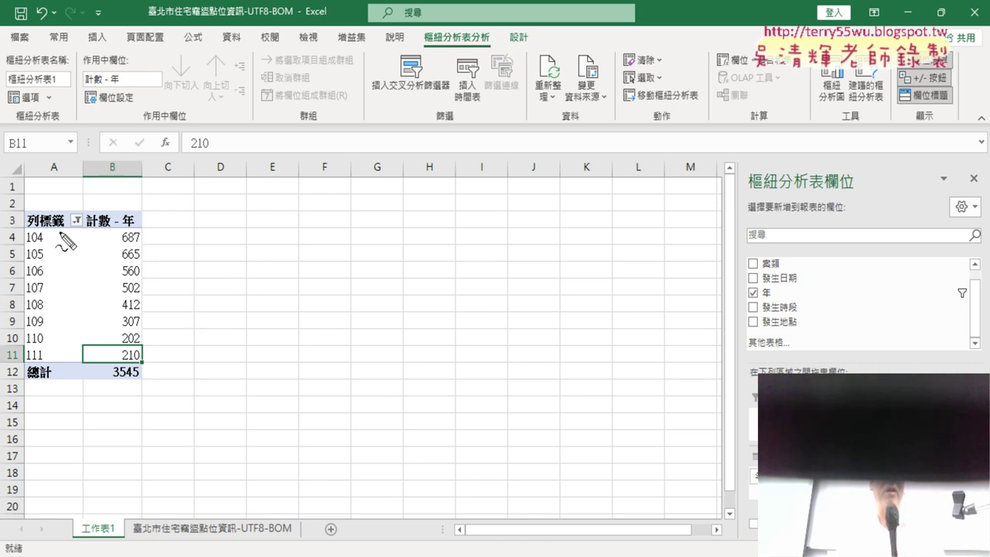
pyautogui.moveTo(77, 207); pyautogui.dragTo(82, 232)
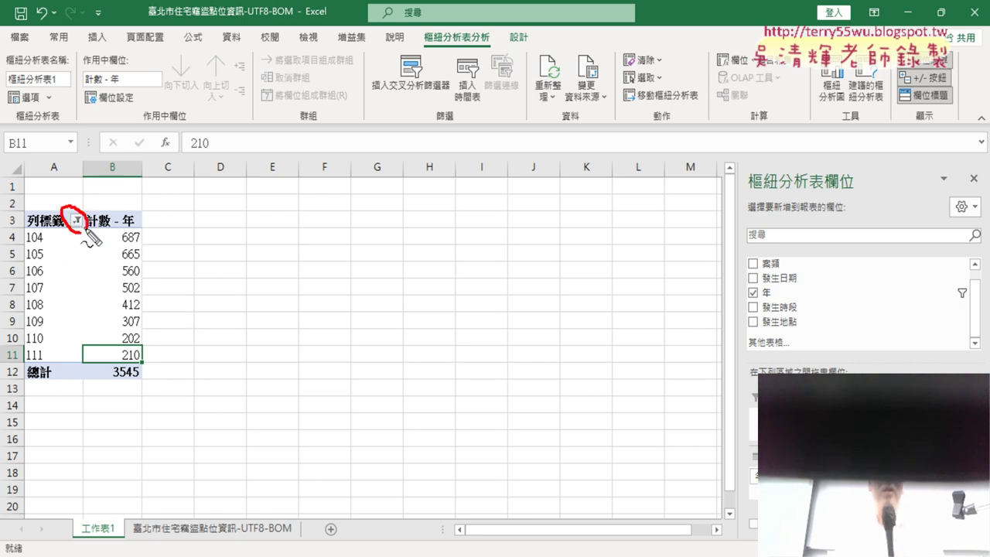
pyautogui.moveTo(99, 346)
pyautogui.mouseDown()
pyautogui.moveTo(82, 234)
pyautogui.moveTo(90, 248)
pyautogui.mouseUp()
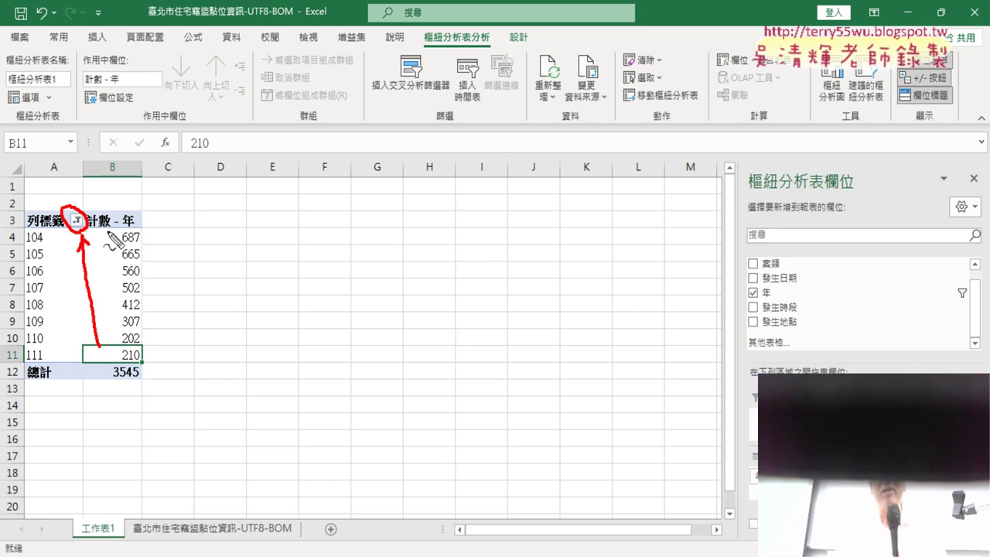
pyautogui.moveTo(473, 54)
pyautogui.mouseDown()
pyautogui.moveTo(428, 56)
pyautogui.moveTo(469, 56)
pyautogui.mouseUp()
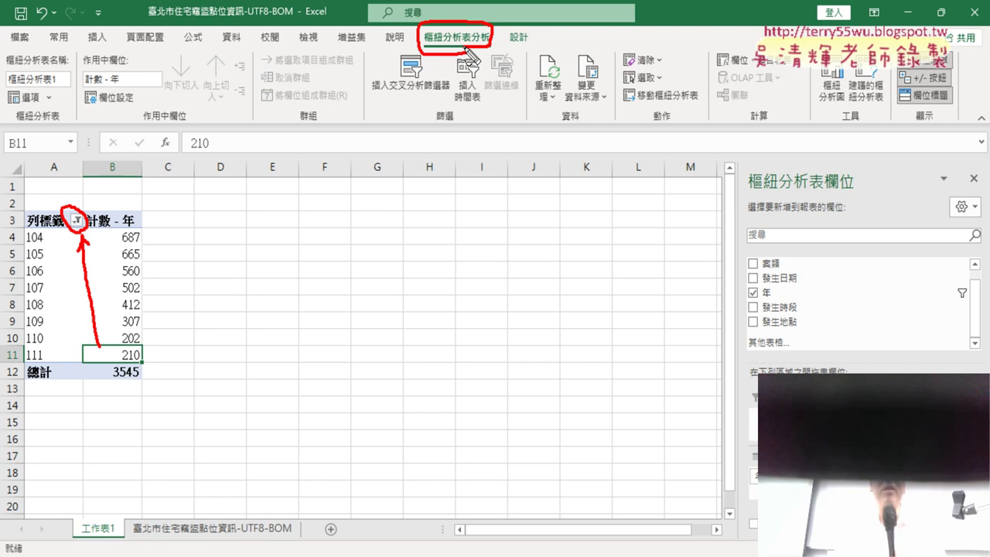
pyautogui.moveTo(493, 35)
pyautogui.mouseDown()
pyautogui.moveTo(828, 72)
pyautogui.moveTo(812, 123)
pyautogui.mouseUp()
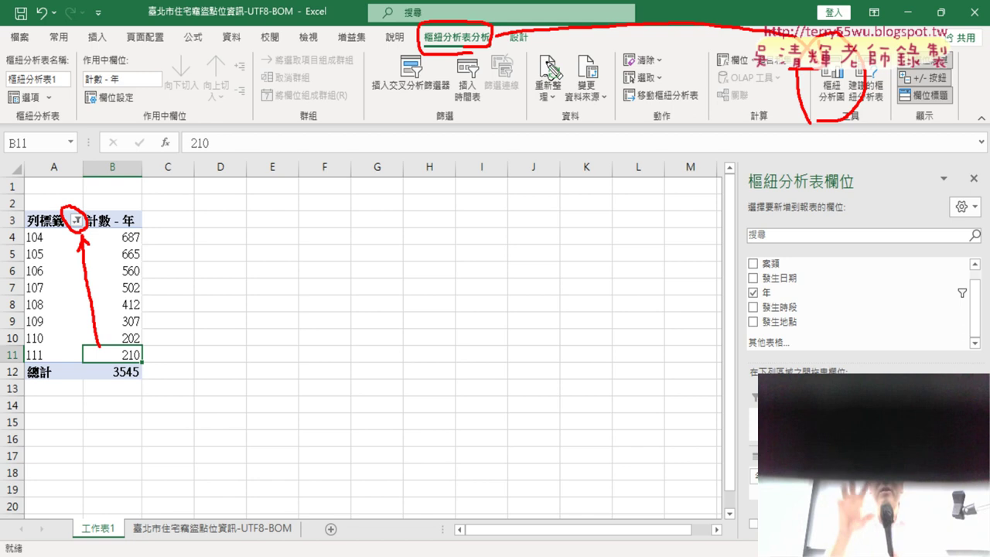
pyautogui.moveTo(77, 39); pyautogui.dragTo(112, 46)
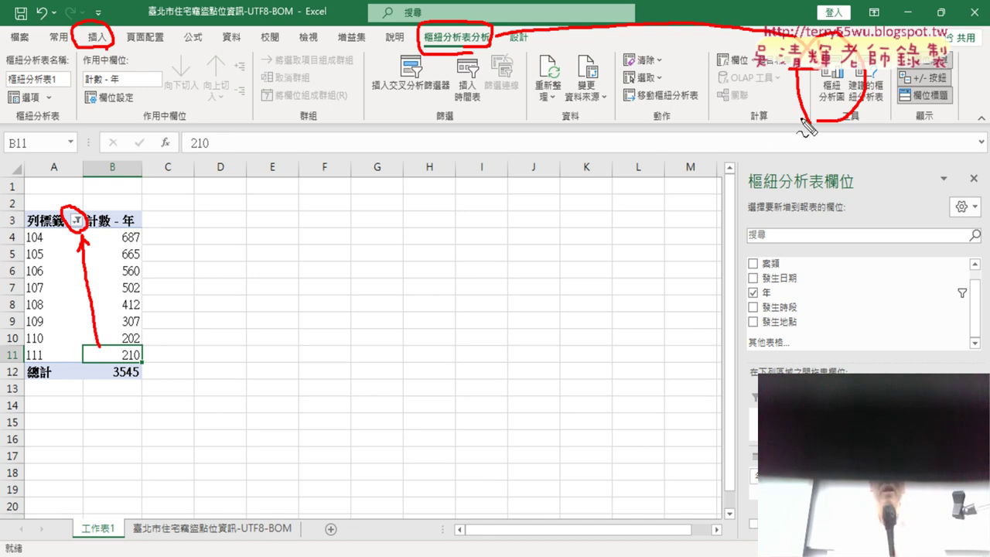
pyautogui.press('Escape')
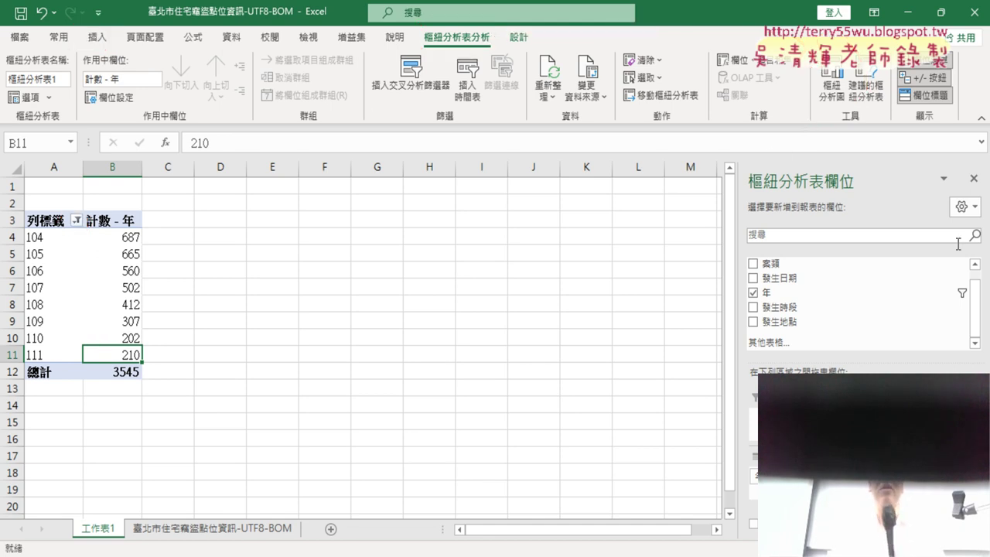
# Insert a 含有資料標記的折線圖 (line with markers) PivotChart from the pivot table.
pyautogui.click(834, 87)
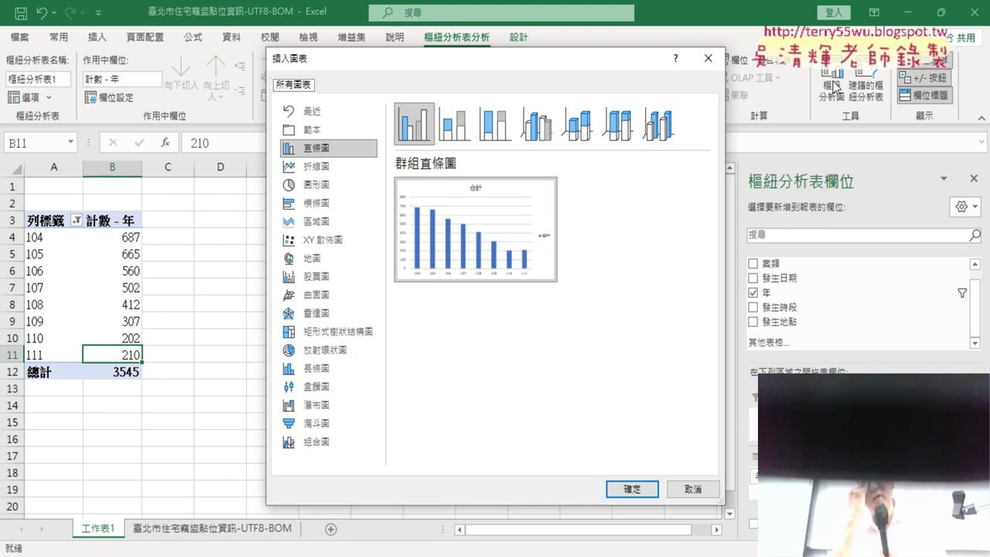
pyautogui.moveTo(475, 230)
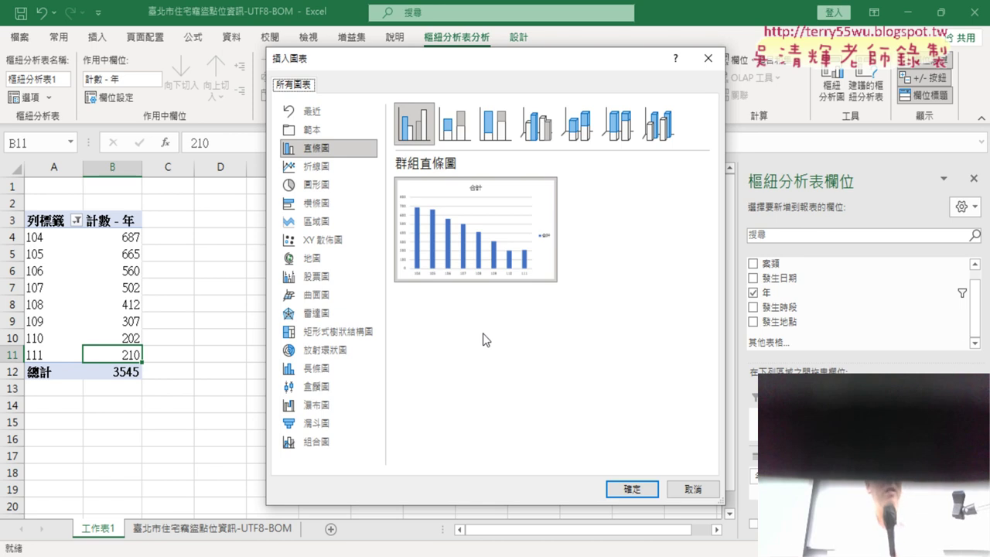
pyautogui.click(329, 169)
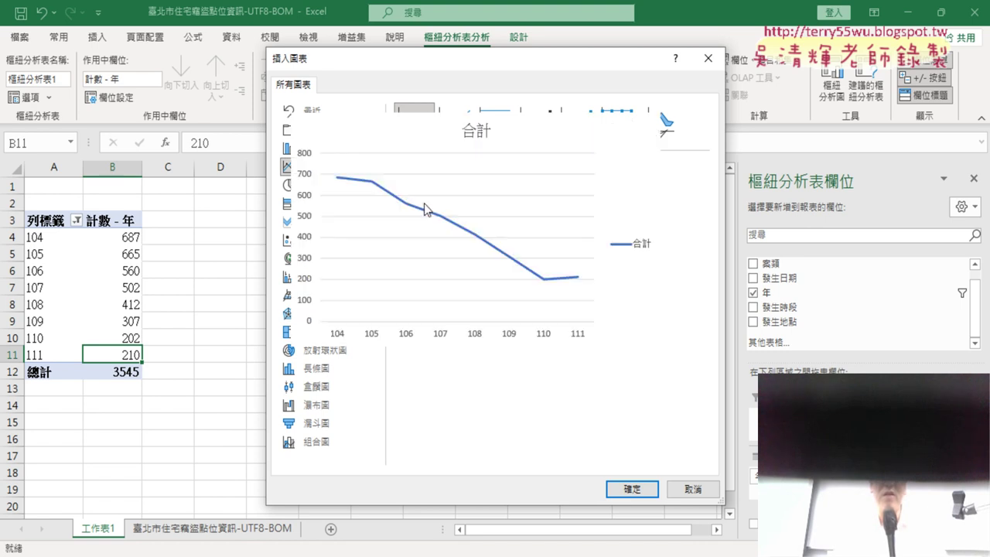
pyautogui.moveTo(536, 123)
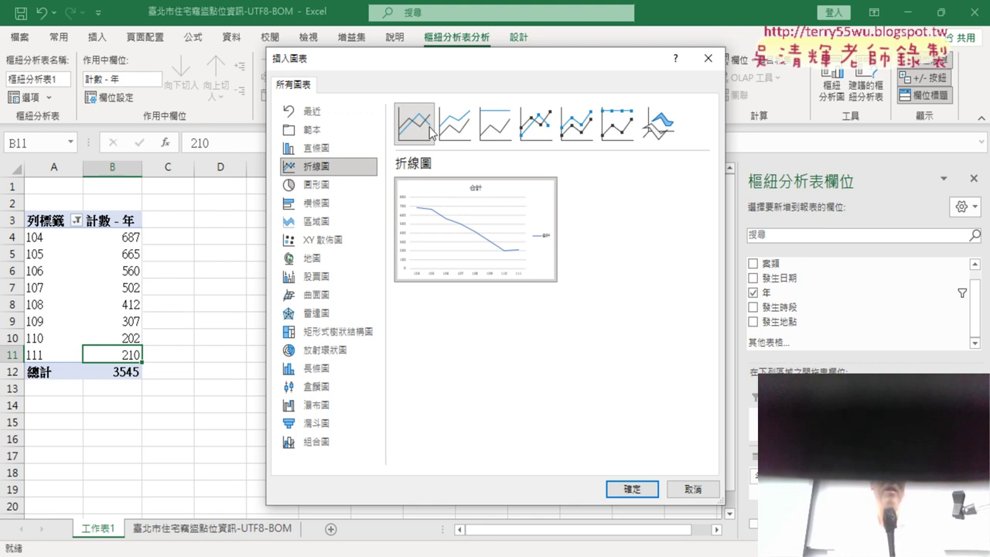
pyautogui.click(541, 142)
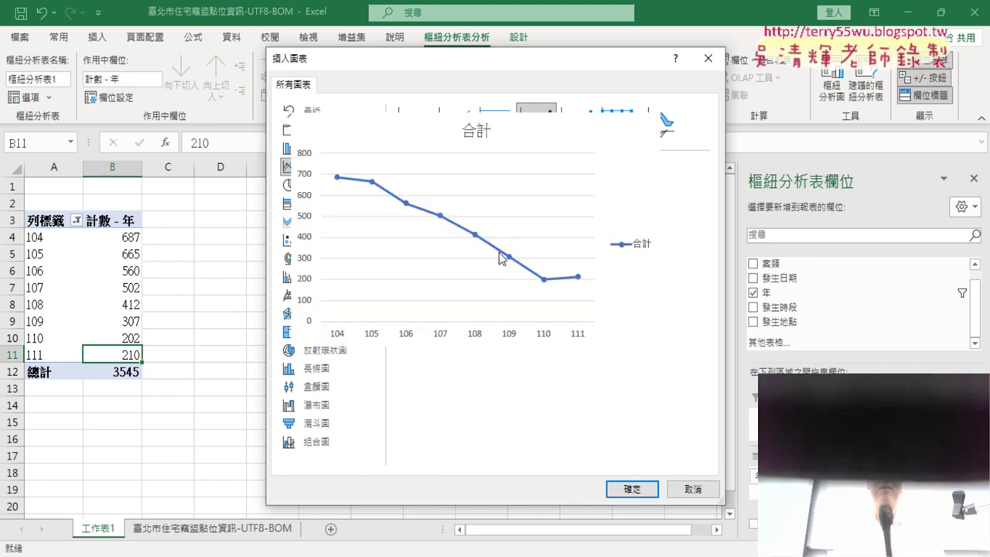
pyautogui.click(632, 489)
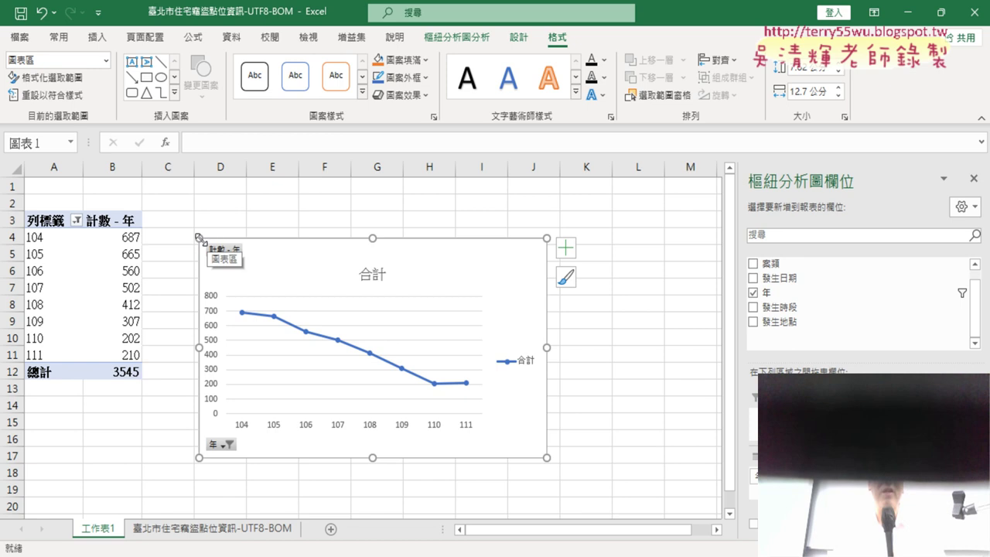
# Resize the PivotChart to span roughly cells D2 through L20.
pyautogui.moveTo(200, 238); pyautogui.dragTo(195, 193)
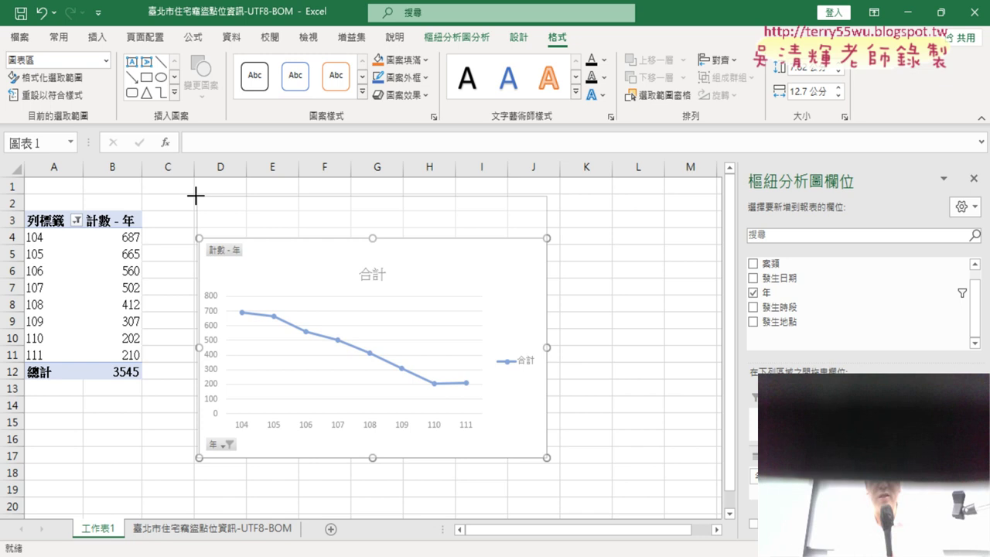
pyautogui.moveTo(195, 193); pyautogui.dragTo(198, 197)
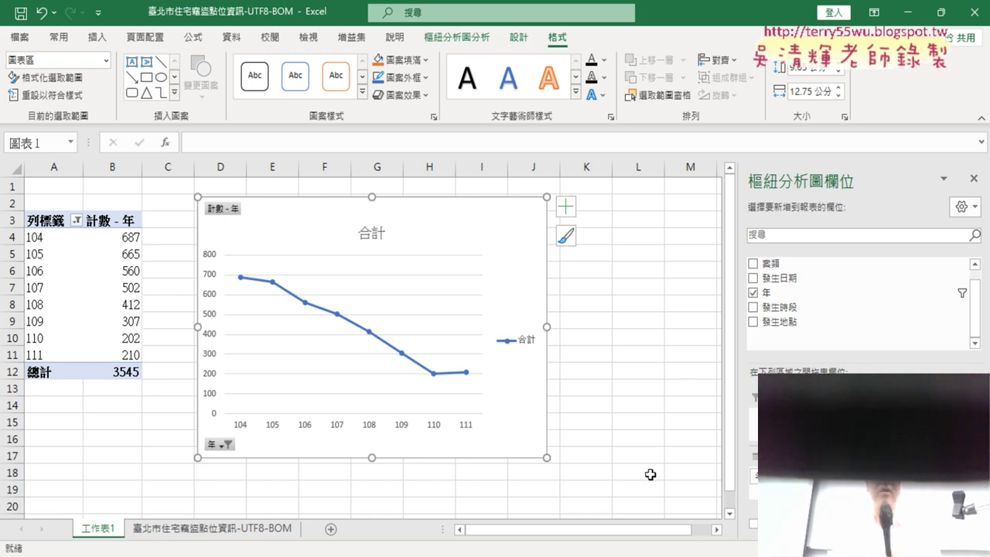
pyautogui.moveTo(547, 457); pyautogui.dragTo(662, 510)
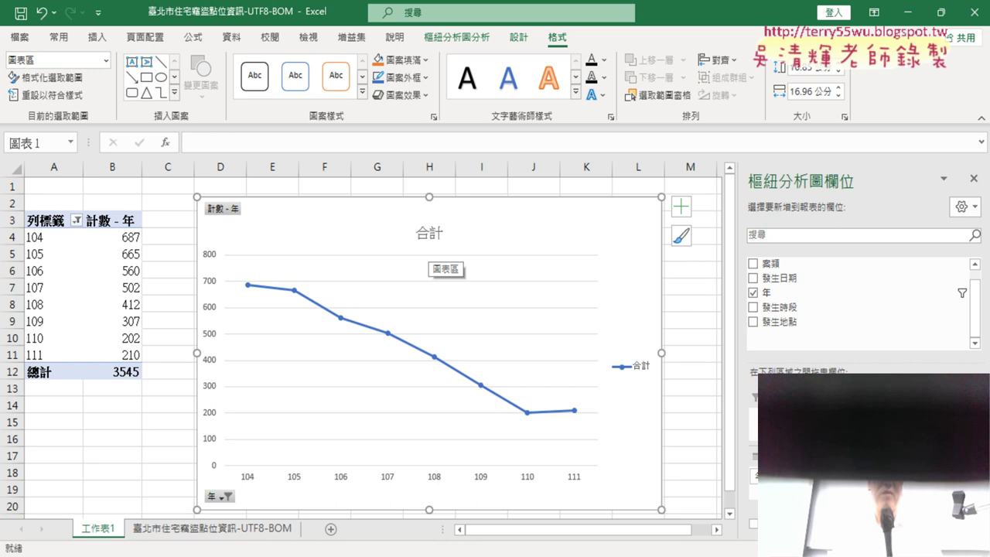
pyautogui.moveTo(433, 249)
pyautogui.mouseDown()
pyautogui.moveTo(401, 251)
pyautogui.moveTo(408, 267)
pyautogui.mouseUp()
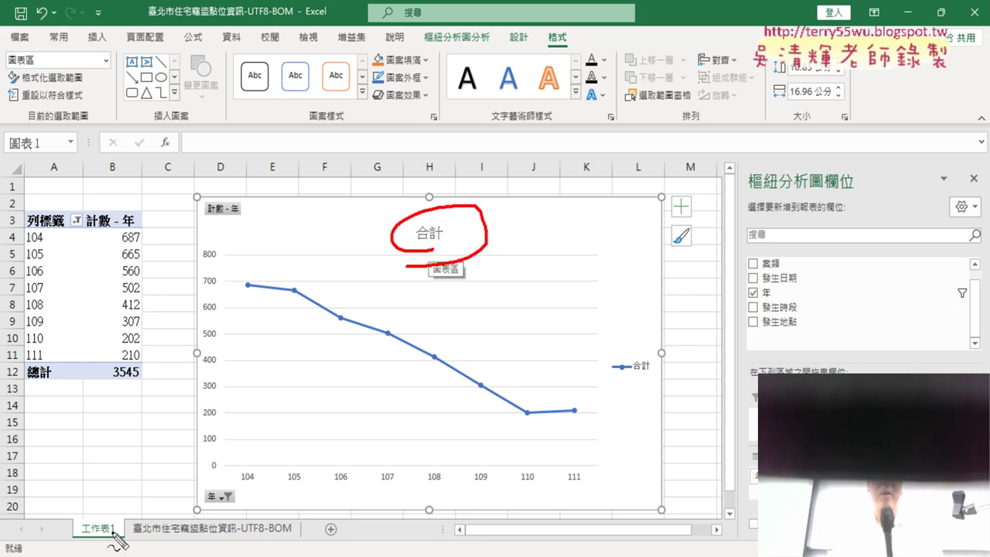
pyautogui.moveTo(116, 516); pyautogui.dragTo(114, 551)
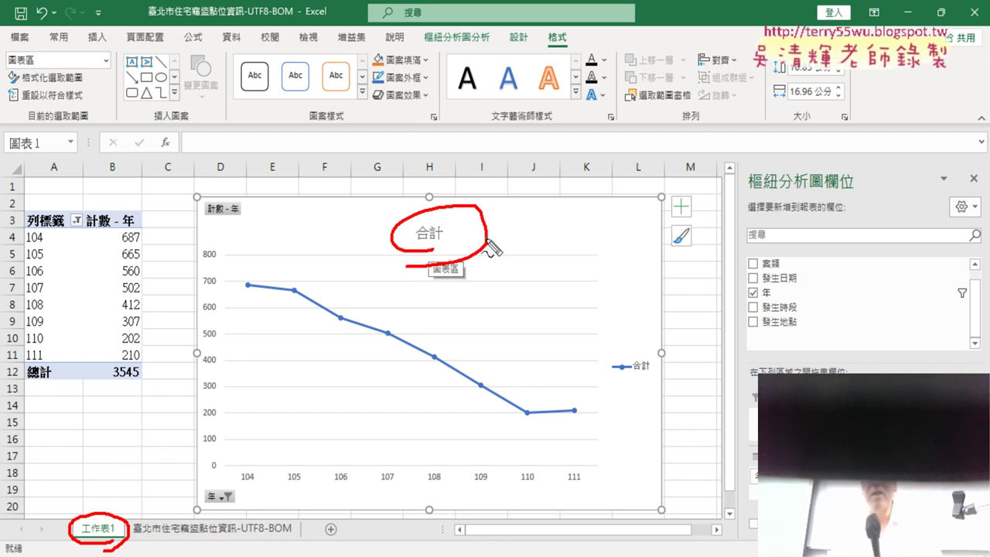
# Replace the chart title 合計 with 歷年竊盜折線圖.
pyautogui.press('Escape')
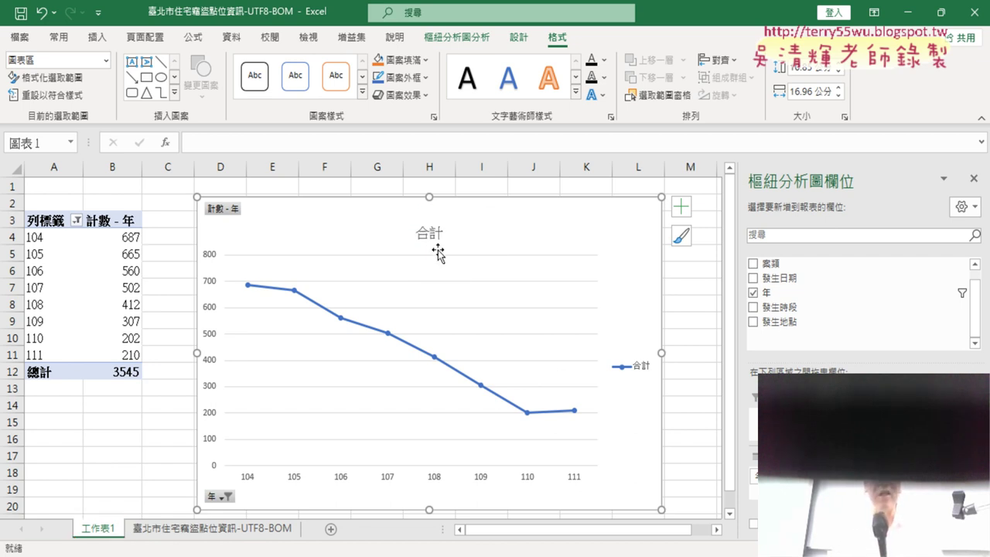
pyautogui.click(435, 237)
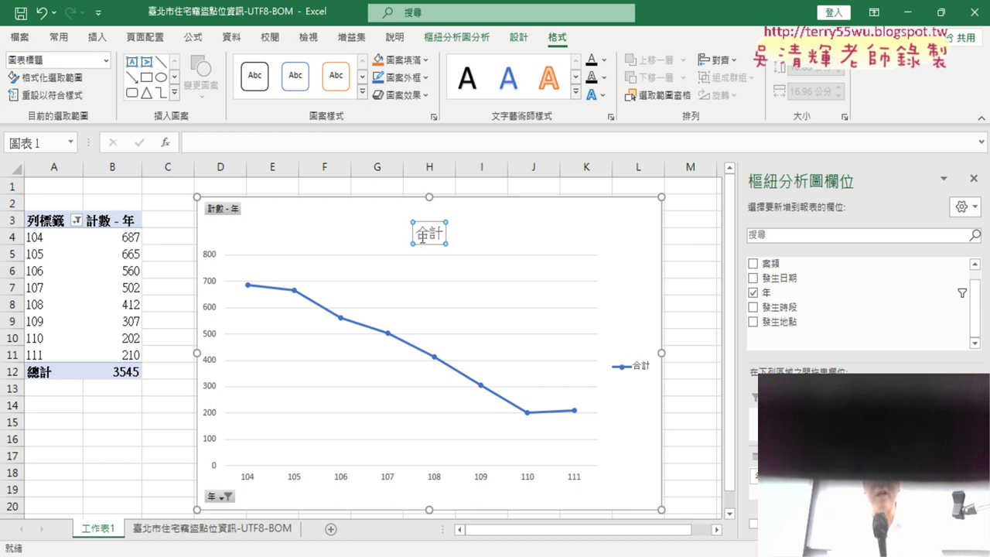
pyautogui.moveTo(419, 234); pyautogui.dragTo(447, 231)
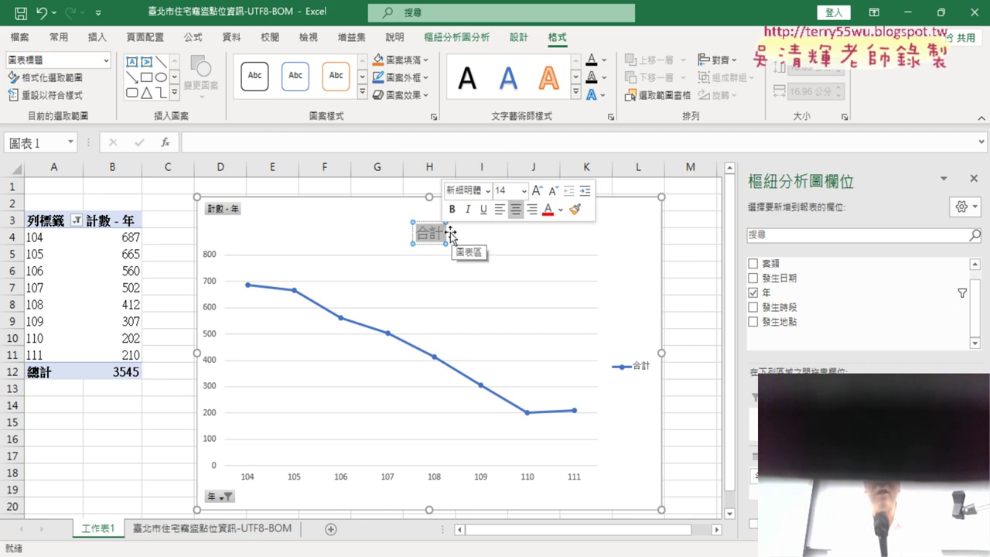
pyautogui.click(691, 254)
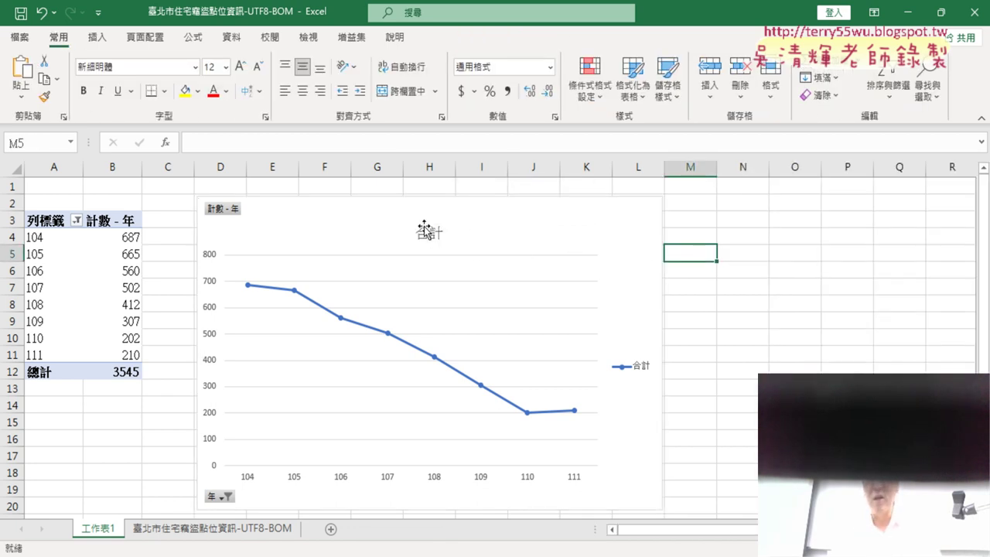
pyautogui.click(431, 233)
pyautogui.click(258, 144)
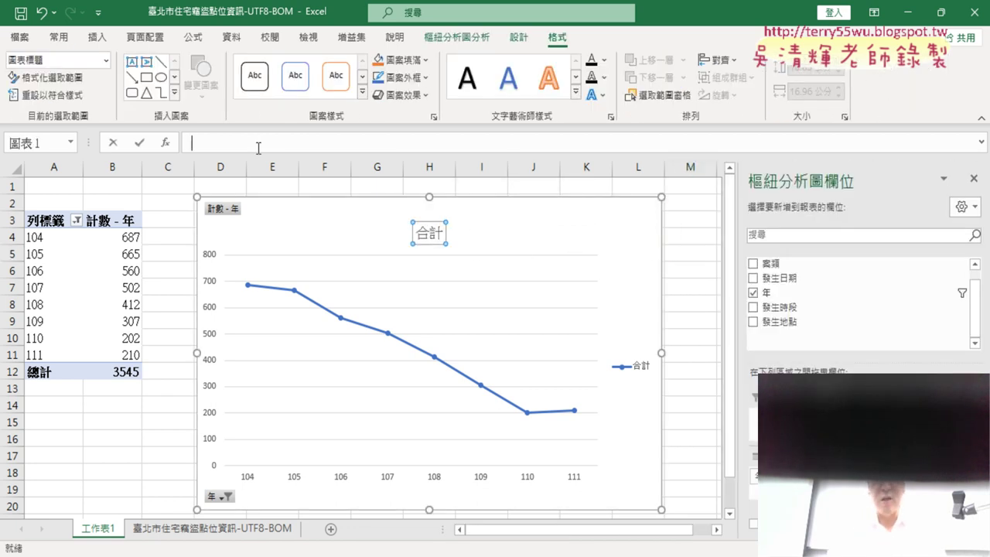
pyautogui.moveTo(418, 232); pyautogui.dragTo(444, 233)
pyautogui.click(421, 237)
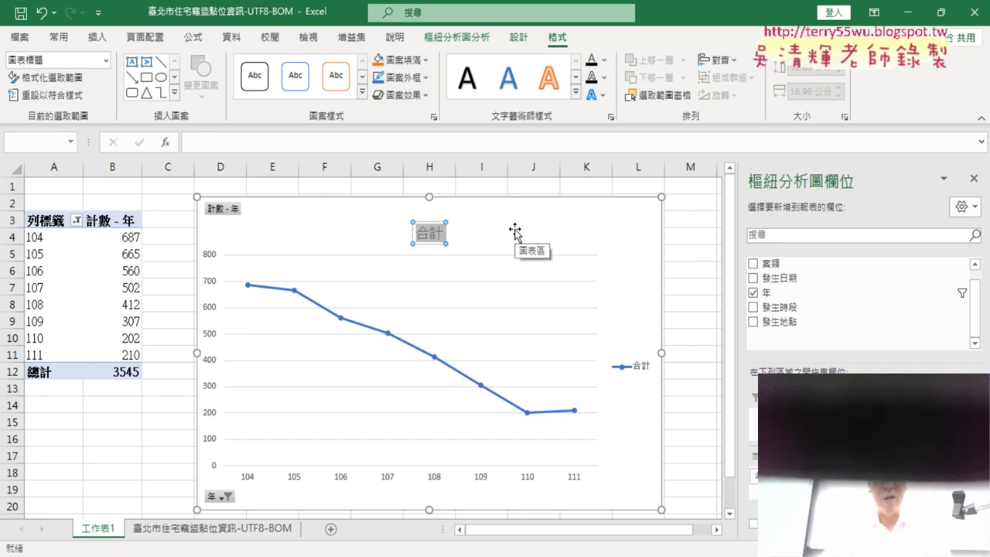
pyautogui.write('利一')
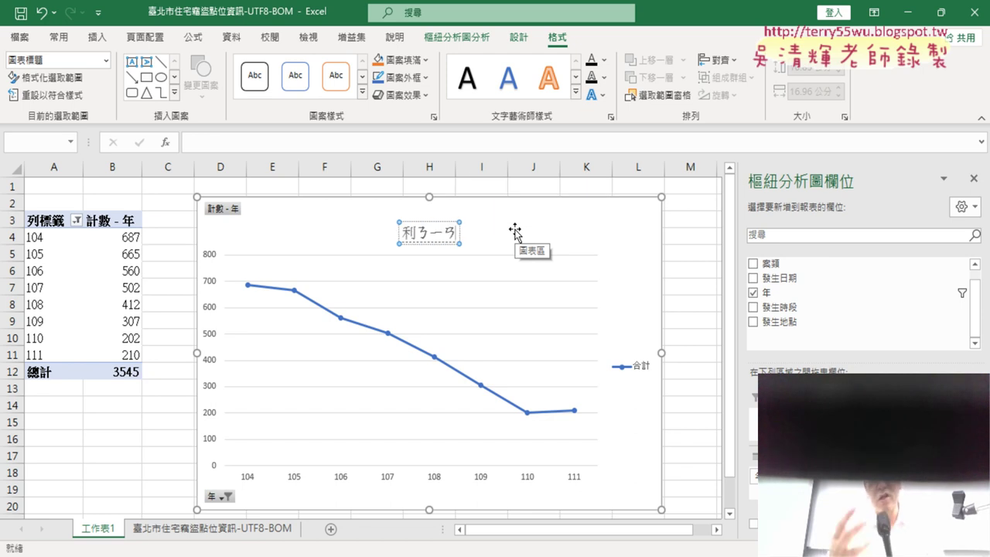
pyautogui.write('年切')
pyautogui.write('竊盜')
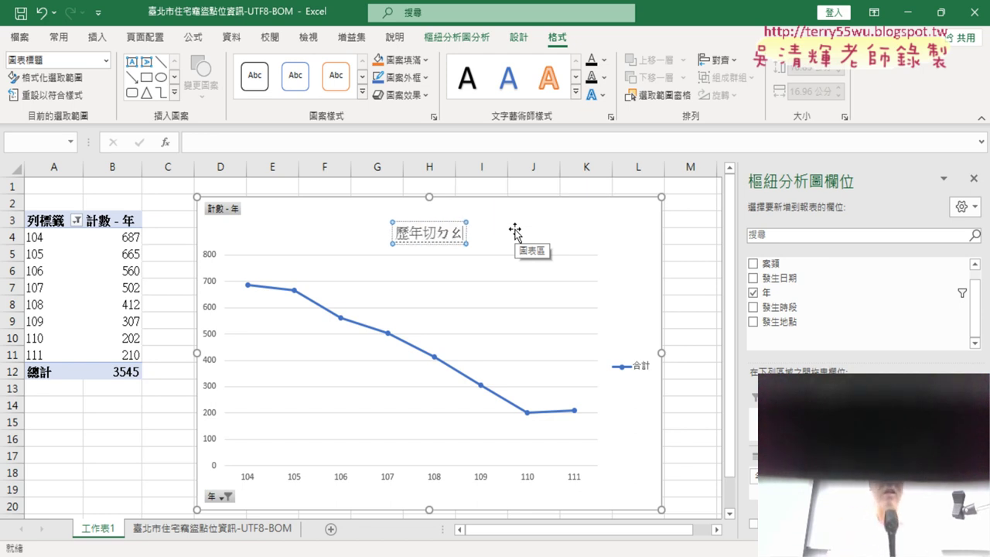
pyautogui.write('苟折線')
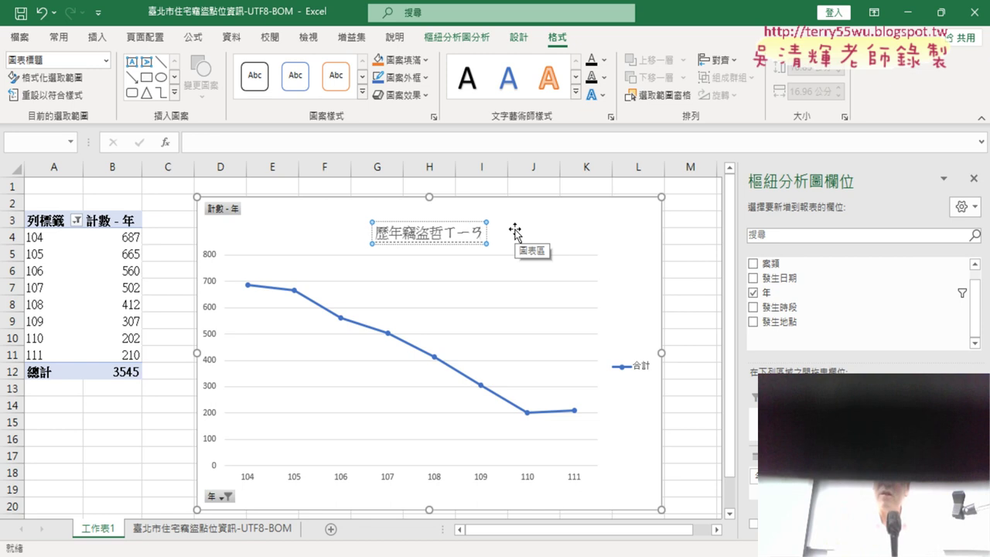
pyautogui.write('圖')
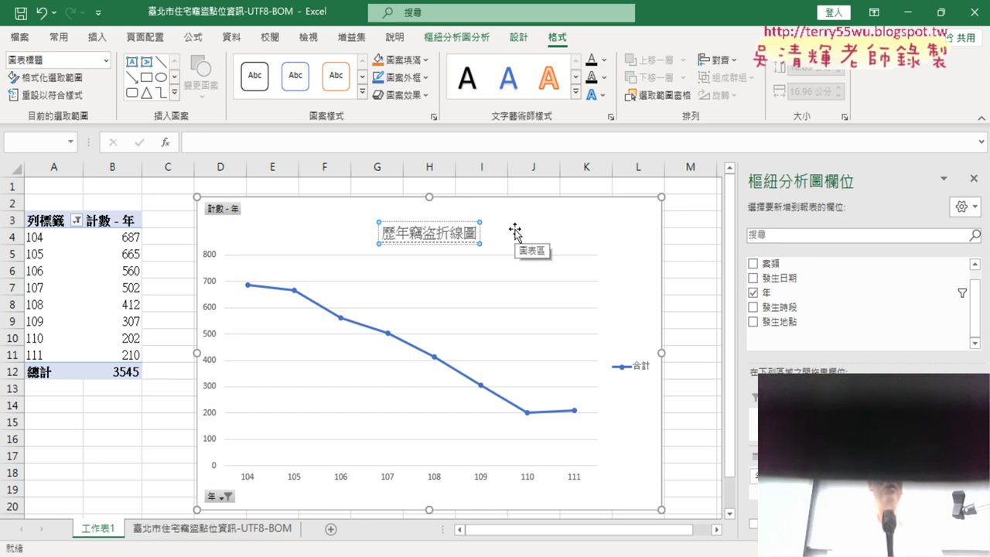
pyautogui.click(685, 269)
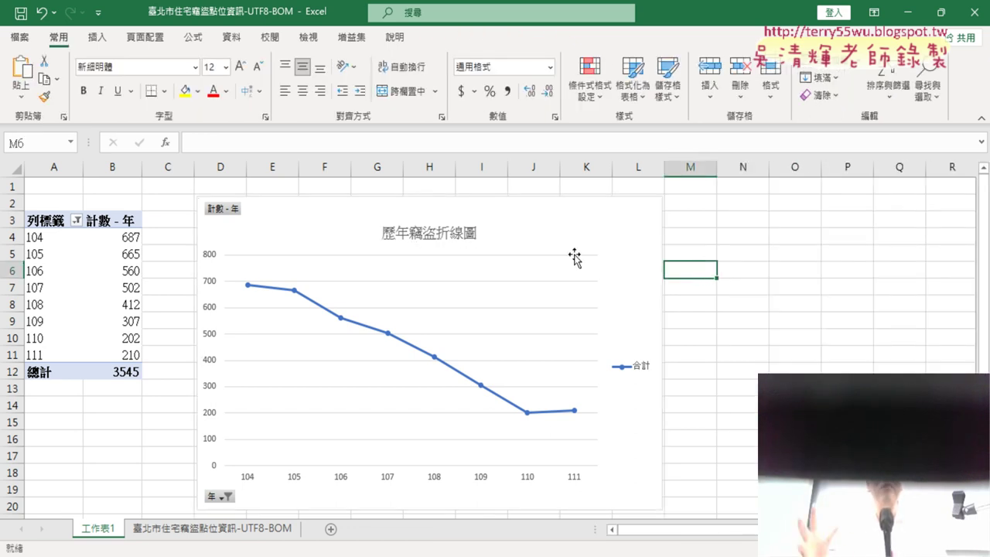
pyautogui.click(468, 238)
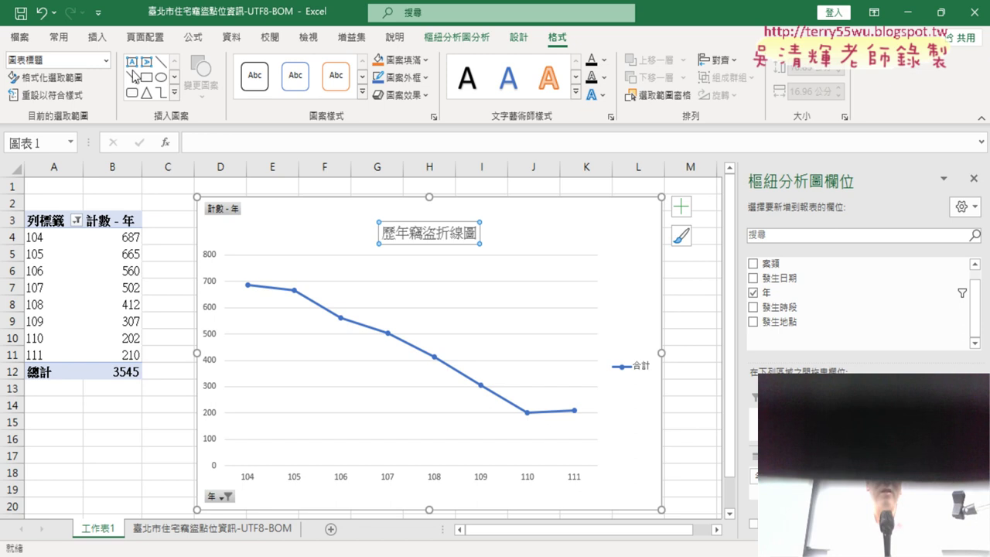
pyautogui.click(60, 39)
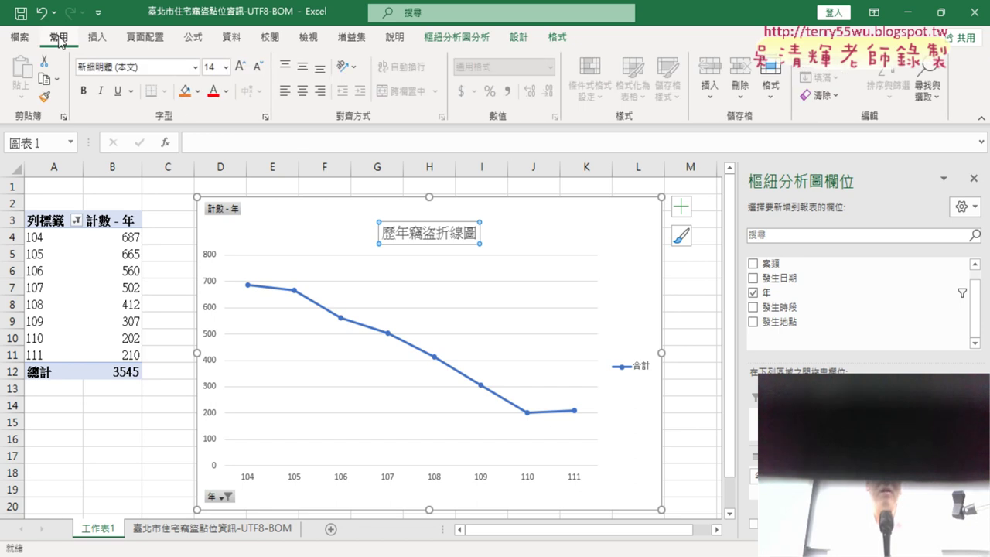
pyautogui.click(212, 92)
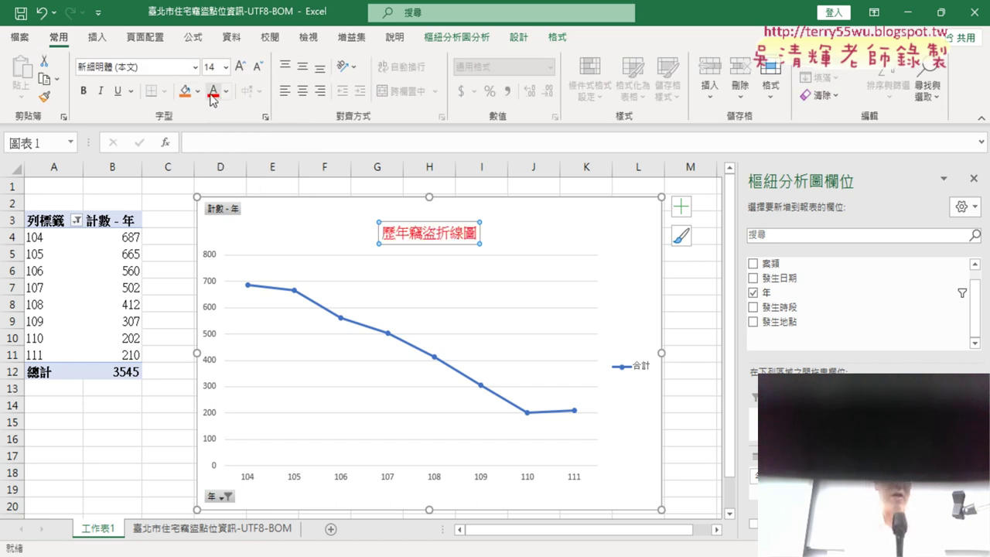
pyautogui.click(85, 93)
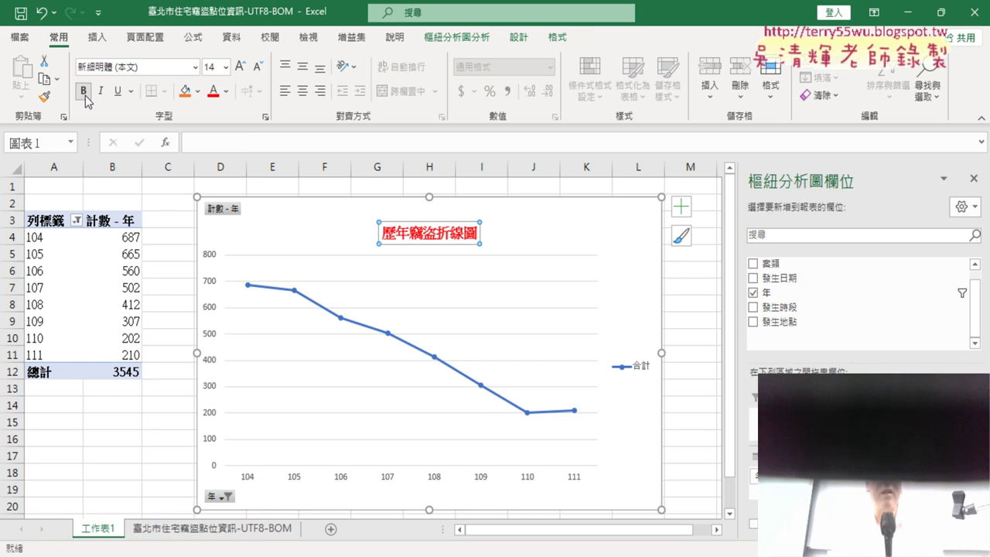
pyautogui.click(226, 67)
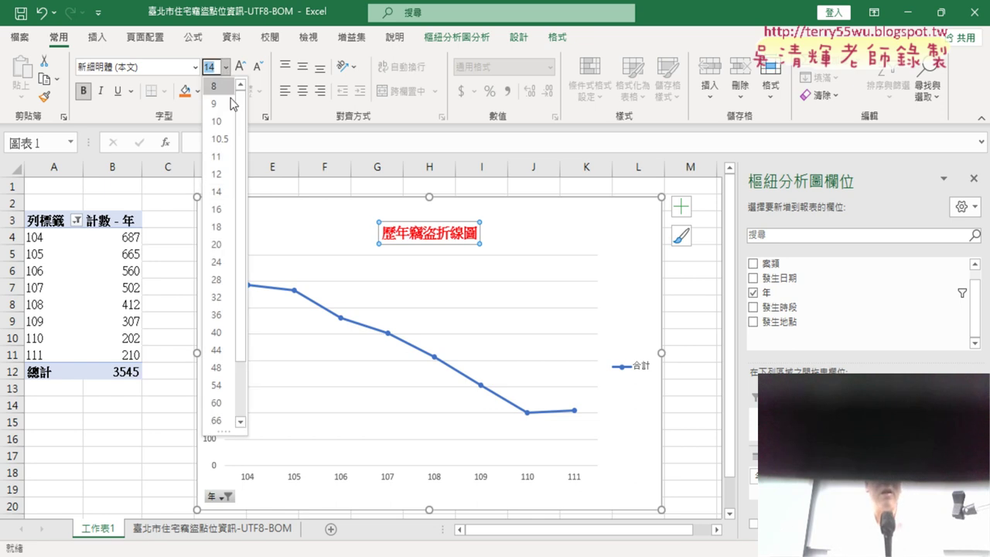
pyautogui.click(217, 244)
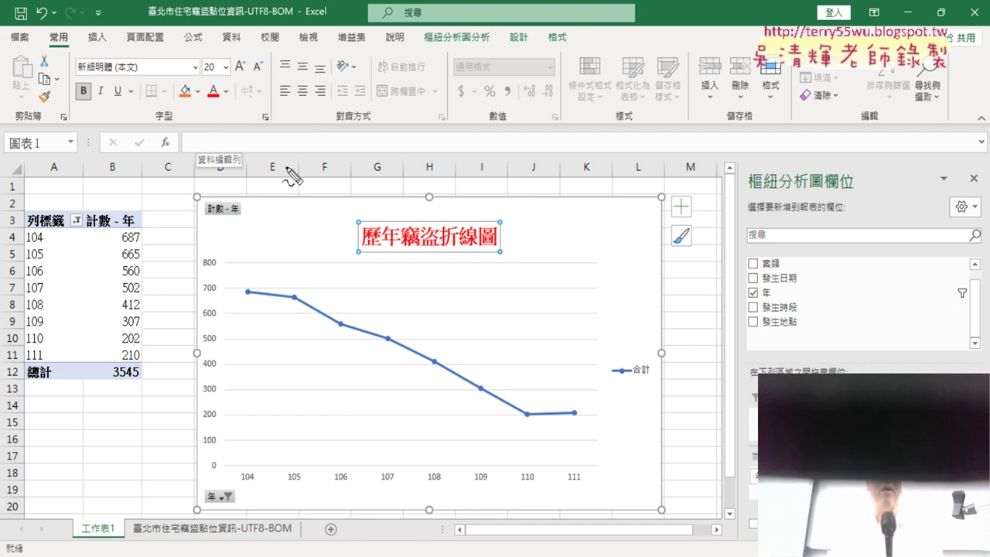
pyautogui.moveTo(232, 102); pyautogui.dragTo(221, 115)
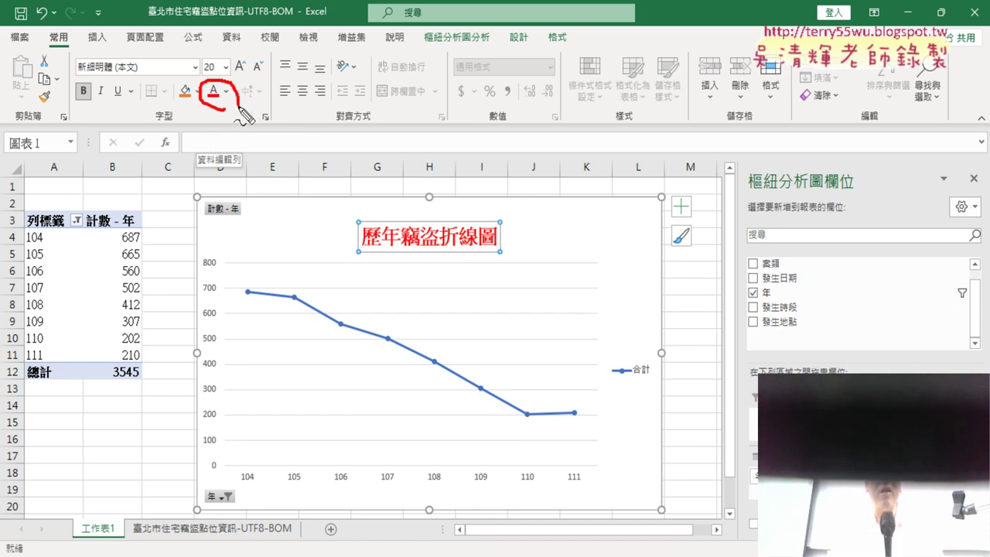
pyautogui.moveTo(104, 108); pyautogui.dragTo(93, 121)
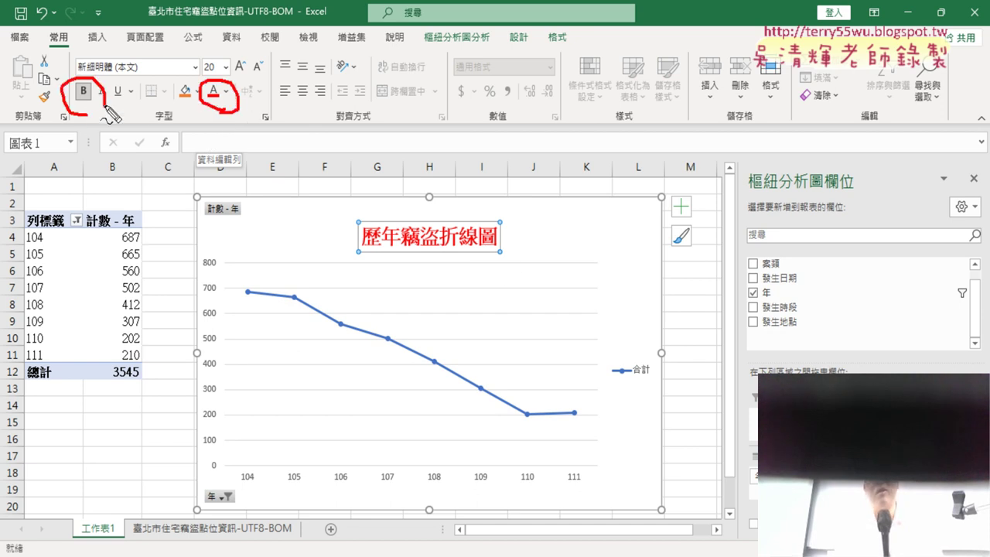
pyautogui.moveTo(232, 74); pyautogui.dragTo(220, 78)
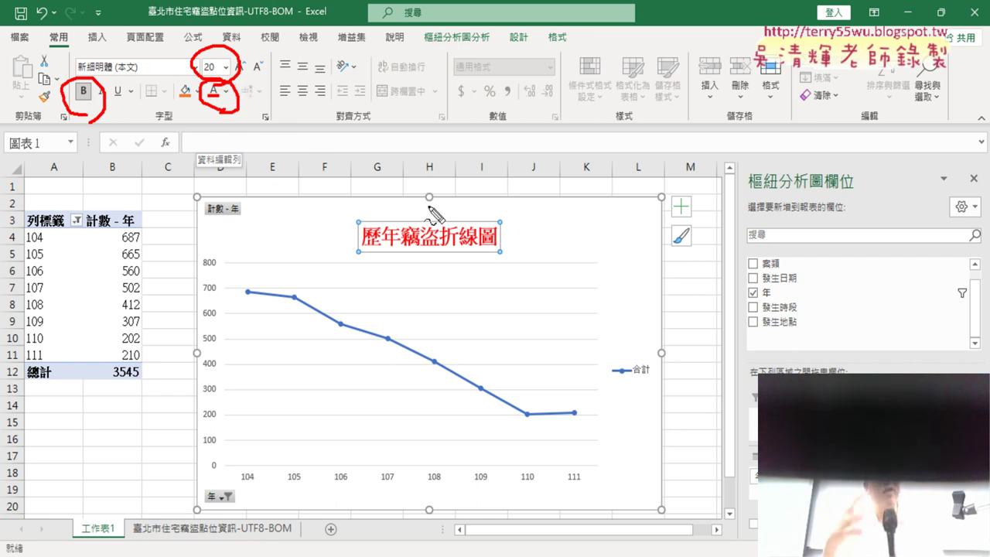
pyautogui.moveTo(234, 127)
pyautogui.mouseDown()
pyautogui.moveTo(372, 203)
pyautogui.moveTo(345, 210)
pyautogui.mouseUp()
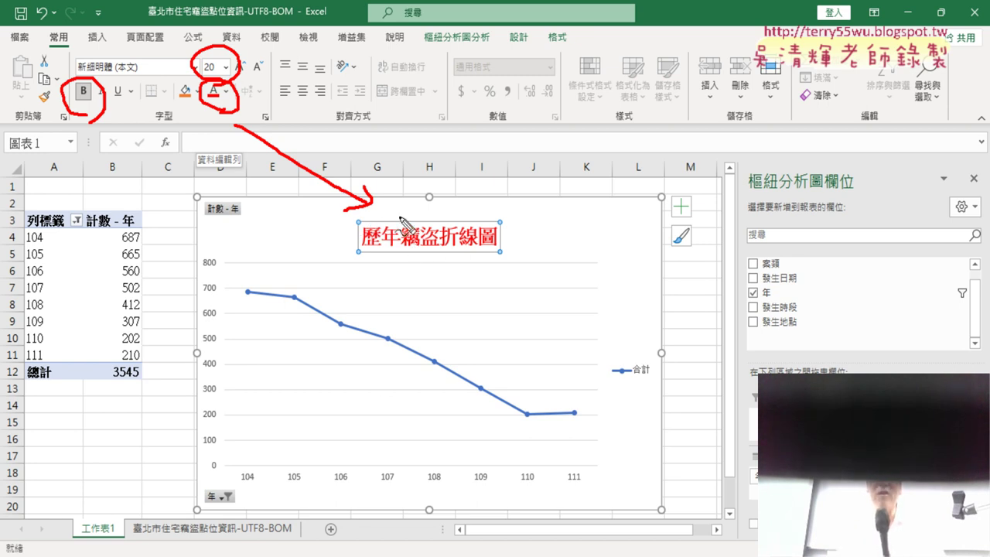
pyautogui.press('Escape')
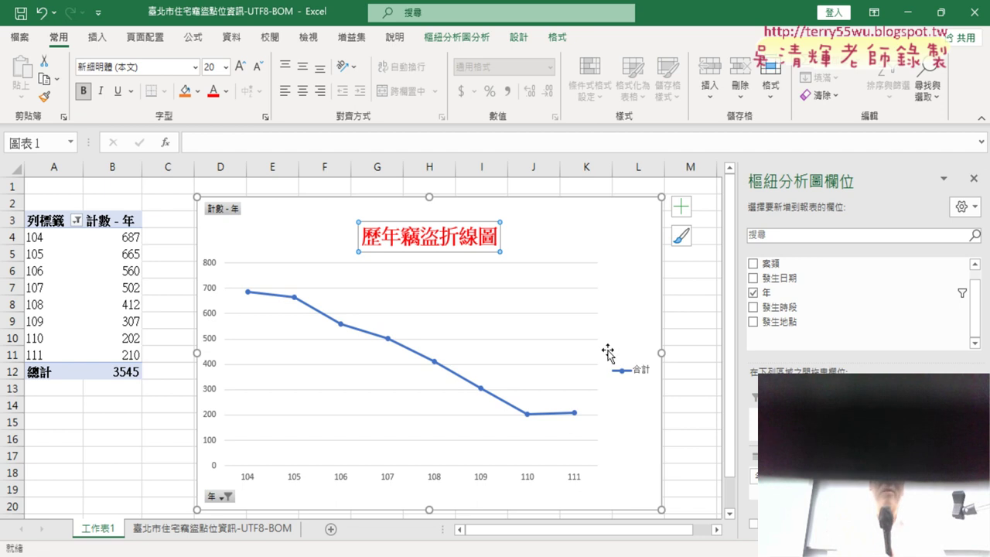
# Turn off the 圖例 legend through the Chart Elements button.
pyautogui.click(640, 374)
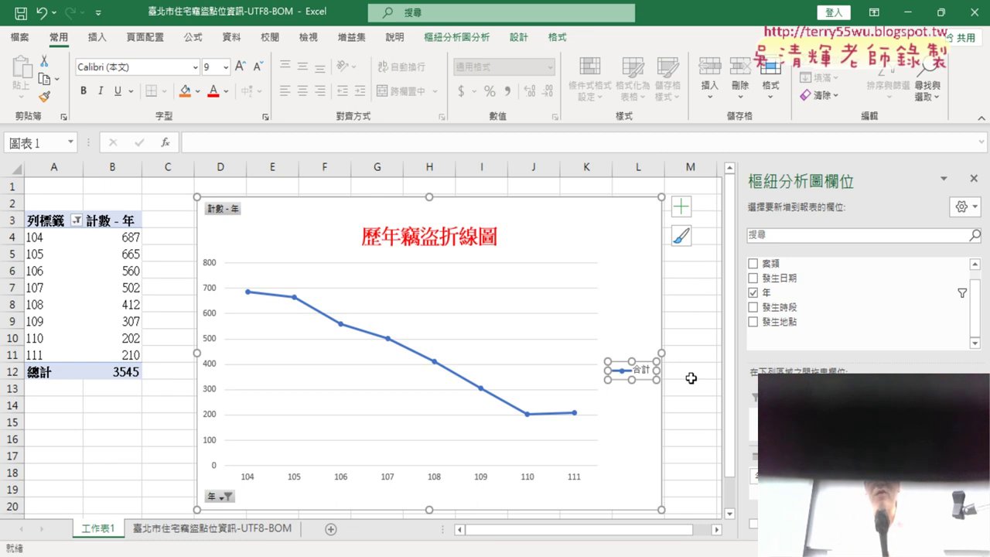
pyautogui.click(683, 212)
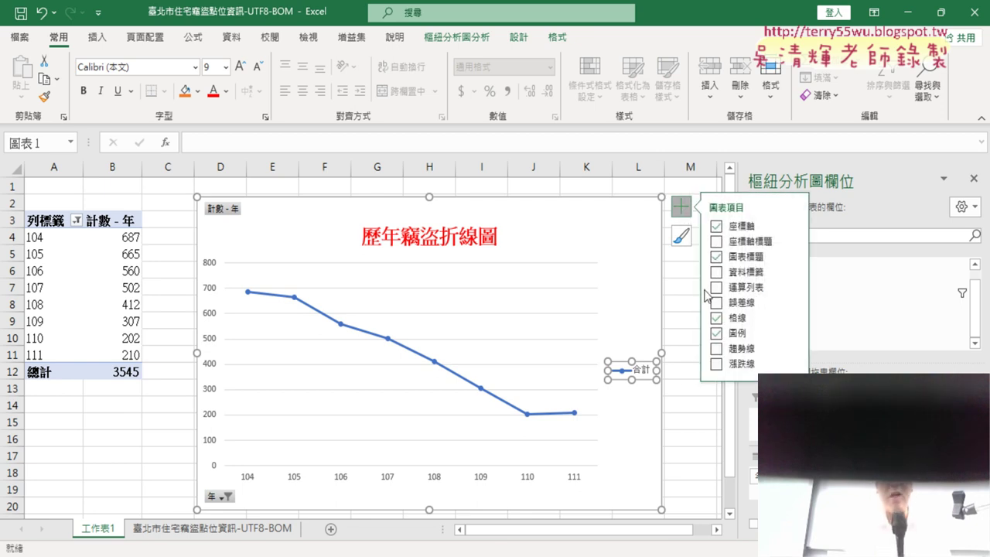
pyautogui.click(716, 333)
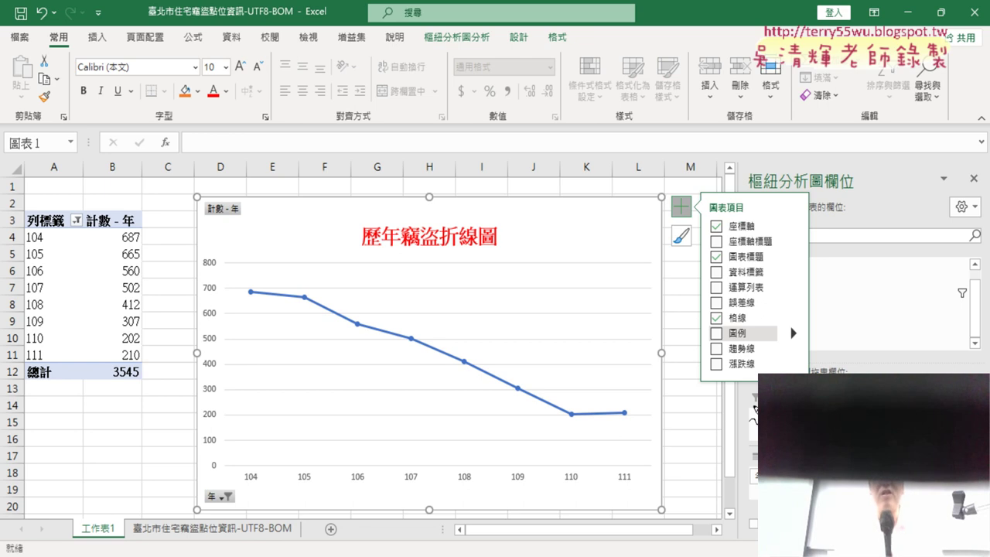
pyautogui.moveTo(743, 404)
pyautogui.mouseDown()
pyautogui.moveTo(663, 236)
pyautogui.moveTo(743, 405)
pyautogui.mouseUp()
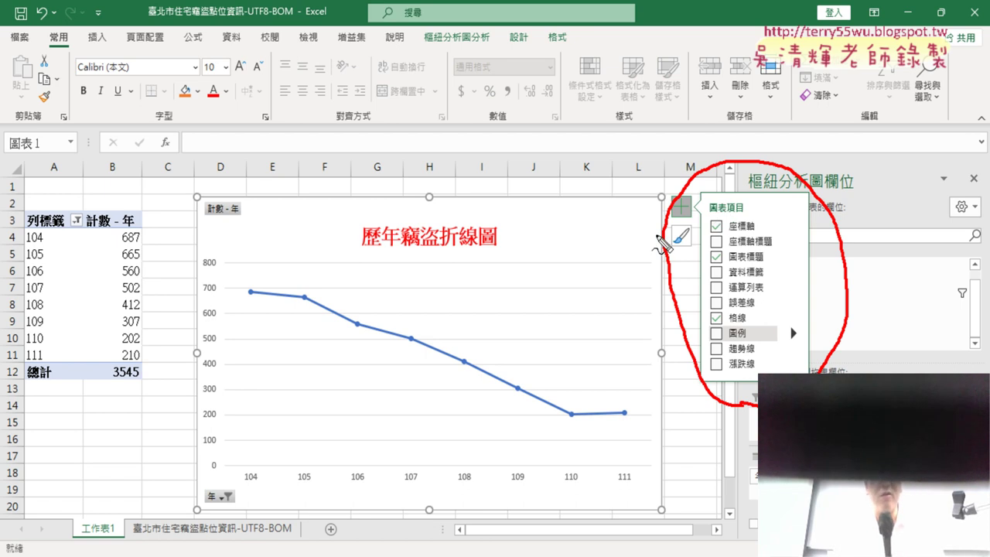
pyautogui.moveTo(716, 346)
pyautogui.mouseDown()
pyautogui.moveTo(724, 346)
pyautogui.moveTo(714, 325)
pyautogui.moveTo(762, 331)
pyautogui.moveTo(731, 358)
pyautogui.mouseUp()
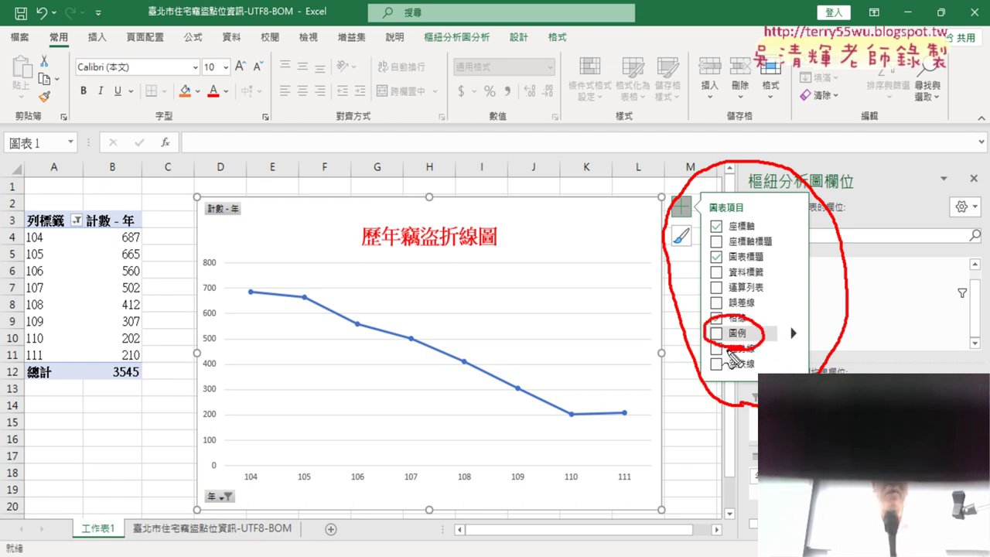
pyautogui.click(729, 352)
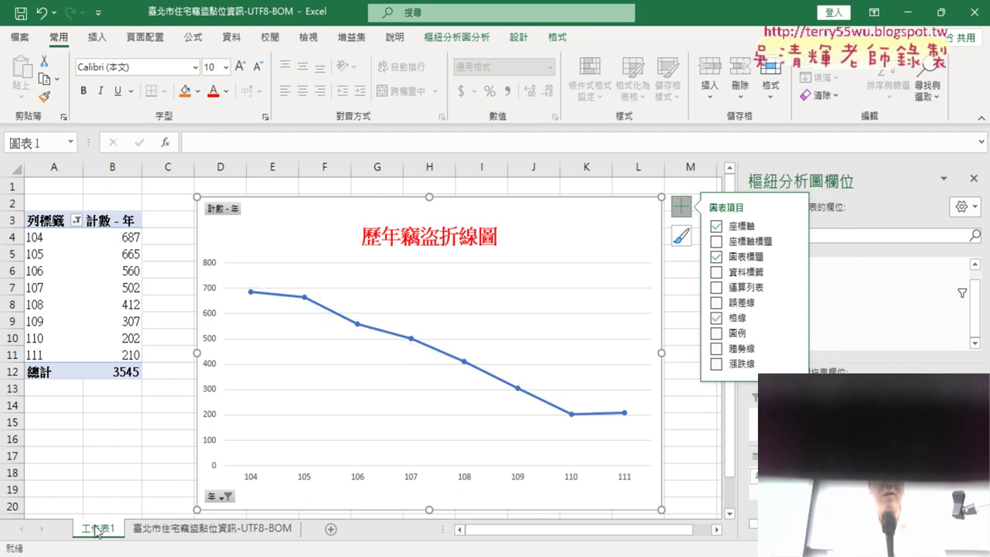
# Rename the 工作表1 sheet tab to 歷年竊盜折線圖.
pyautogui.click(411, 240)
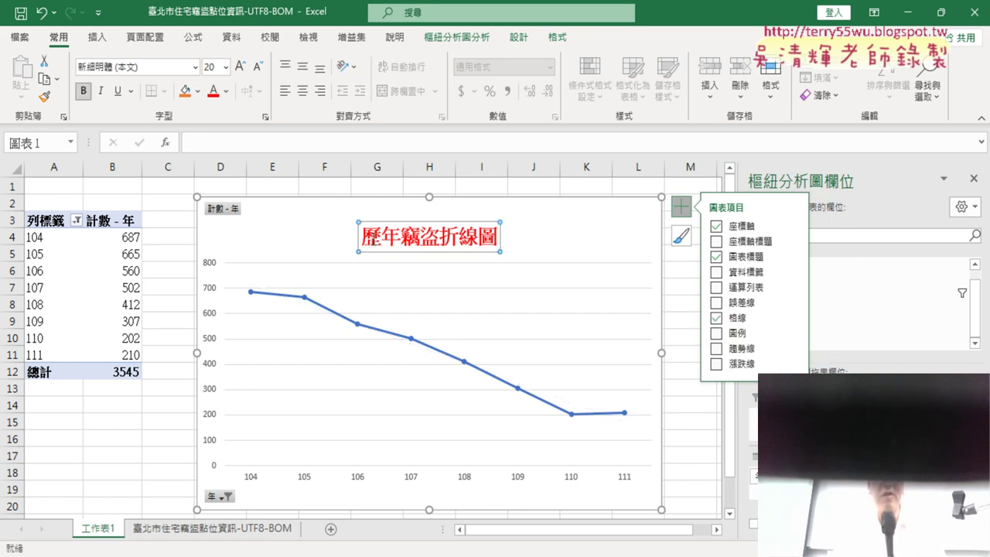
pyautogui.moveTo(364, 238); pyautogui.dragTo(501, 237)
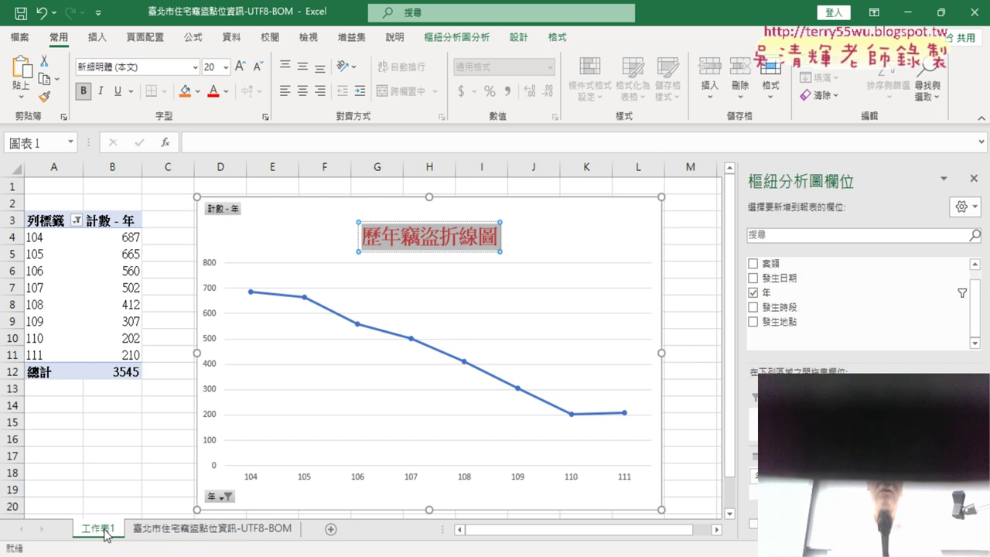
pyautogui.doubleClick(106, 532)
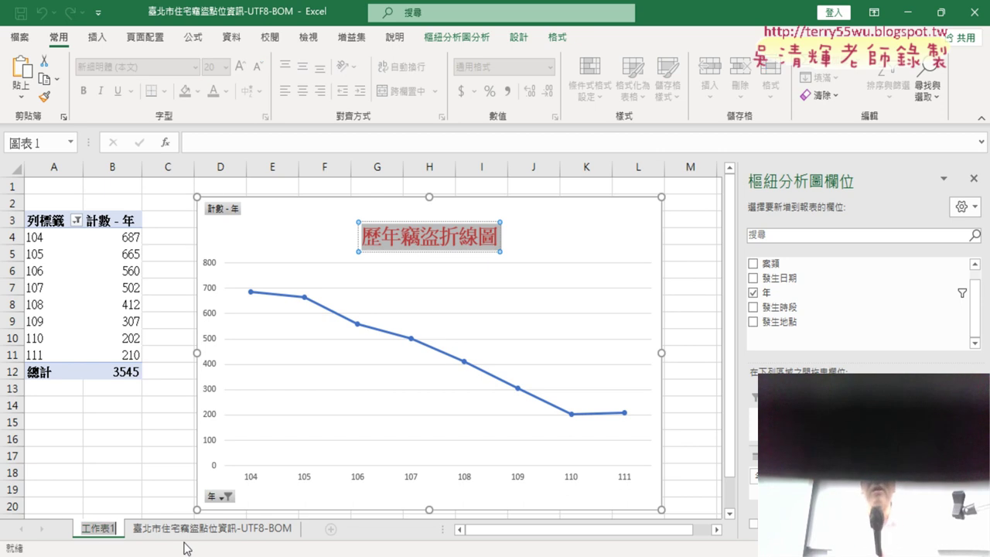
pyautogui.write('歷年竊盜折線圖')
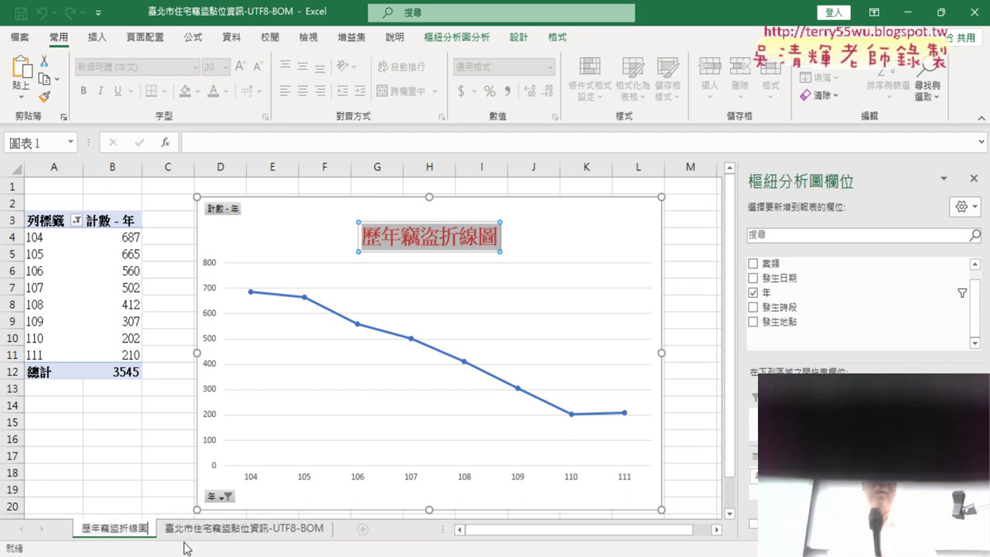
pyautogui.click(121, 458)
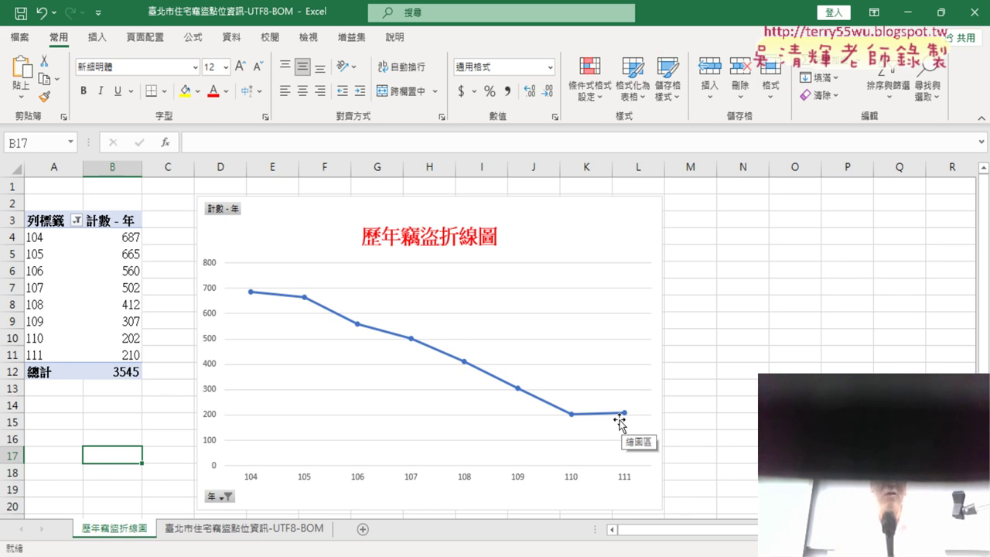
# Add year 112 to the pivot table's year filter so it covers 104–112, totalling 3678.
pyautogui.click(77, 220)
pyautogui.scroll(-2, 97, 433)
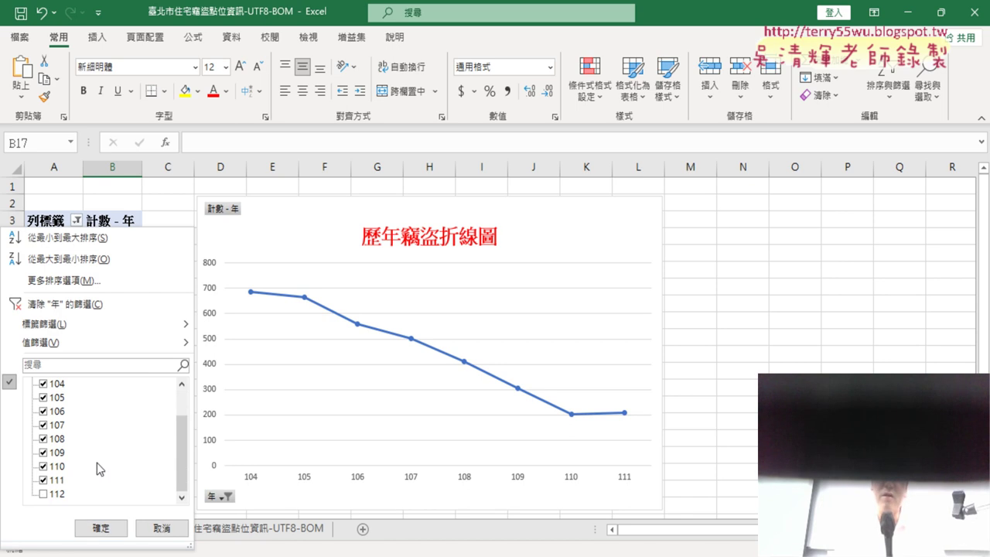
pyautogui.click(43, 495)
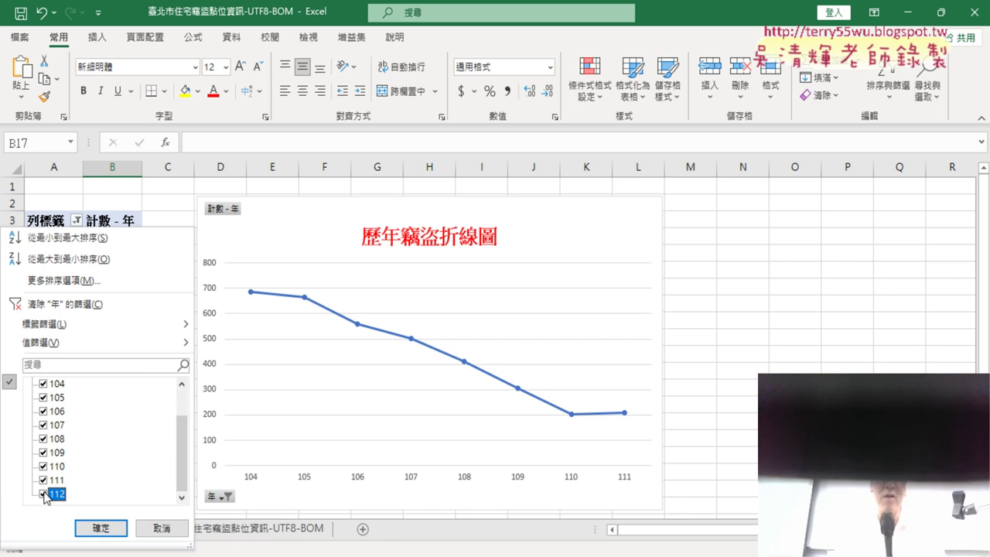
pyautogui.click(95, 530)
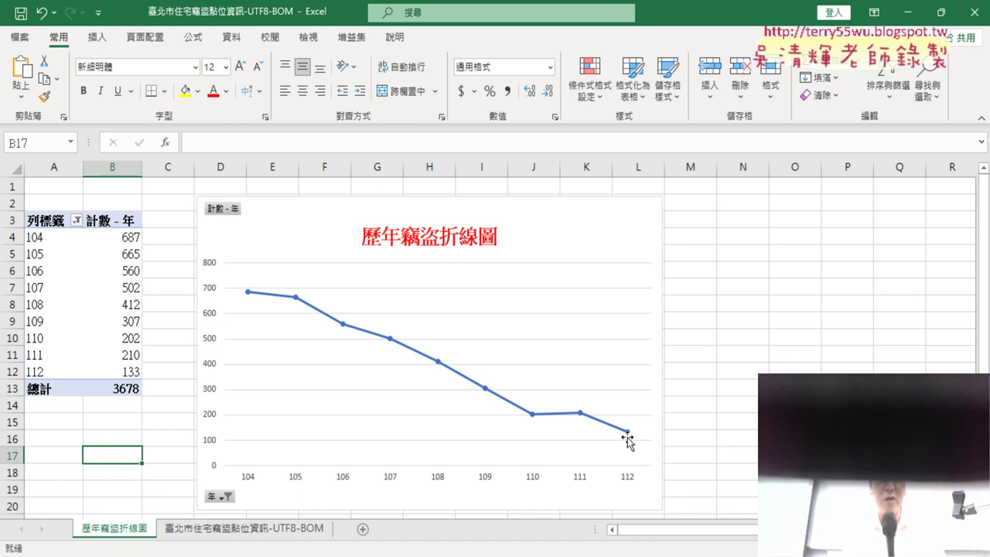
pyautogui.click(230, 529)
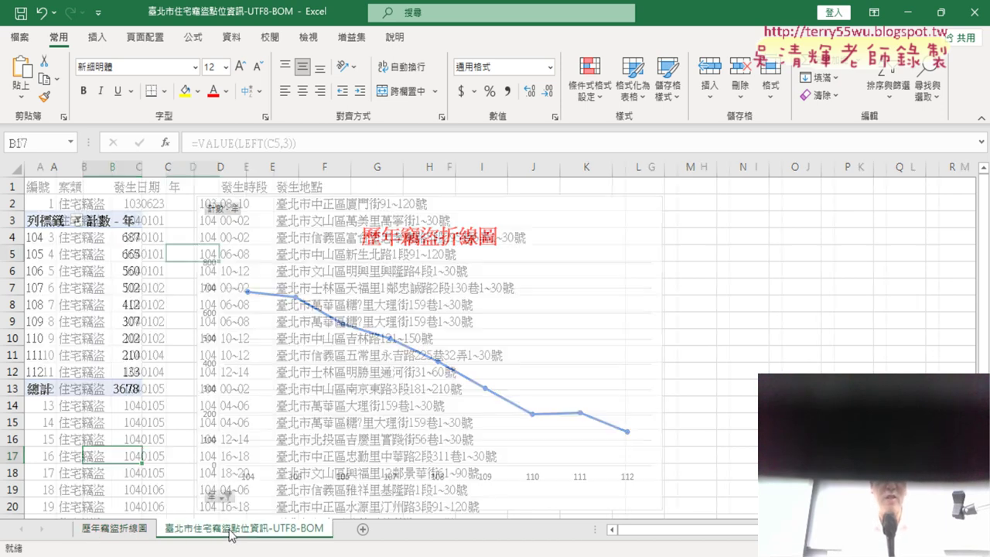
pyautogui.click(147, 409)
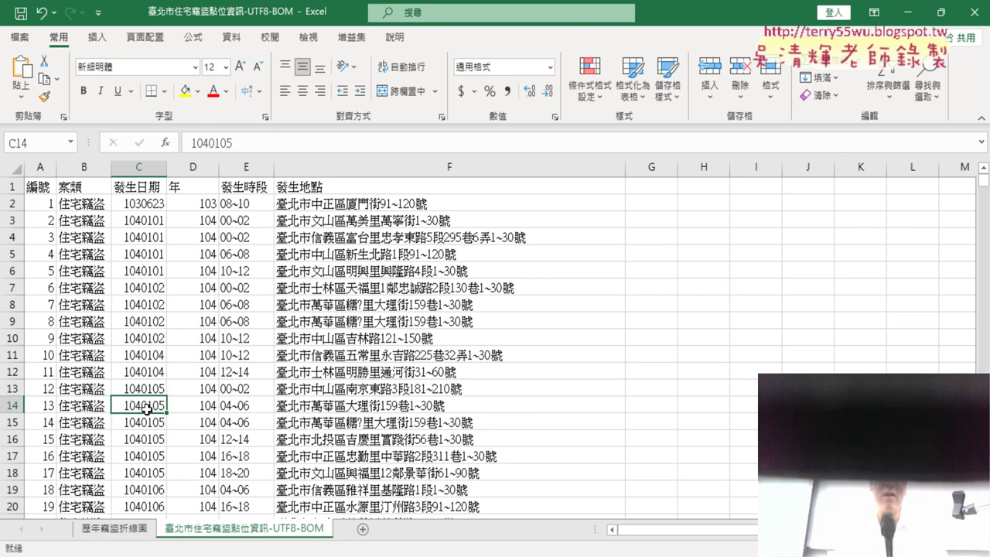
pyautogui.hotkey('ctrl', 'Down')
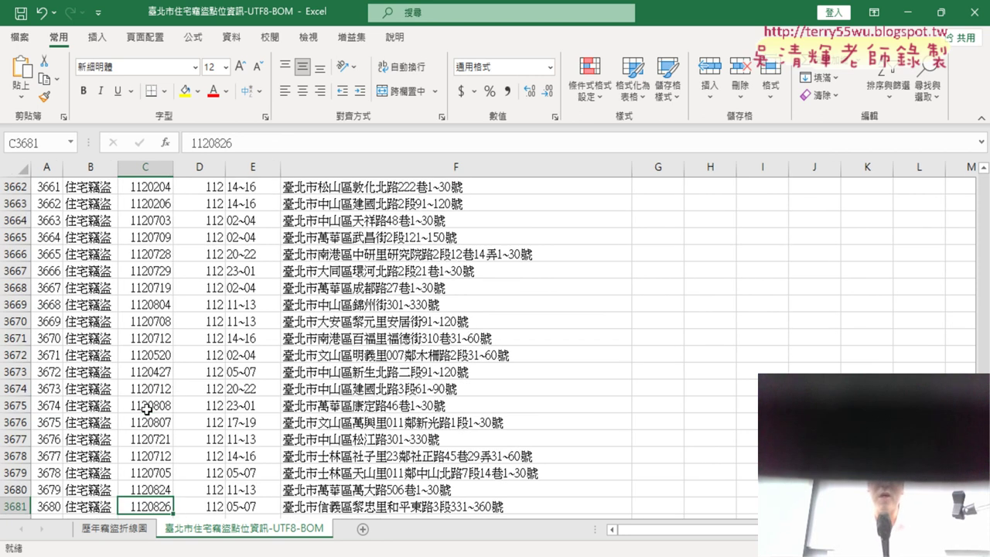
pyautogui.hotkey('ctrl', 'Down')
pyautogui.hotkey('ctrl', 'Up')
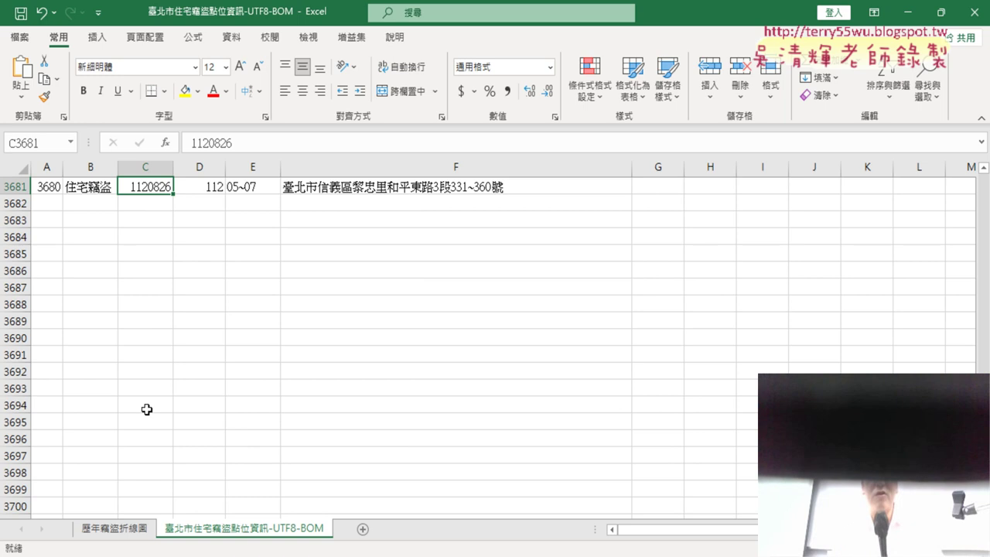
pyautogui.press('Up')
pyautogui.press('Up')
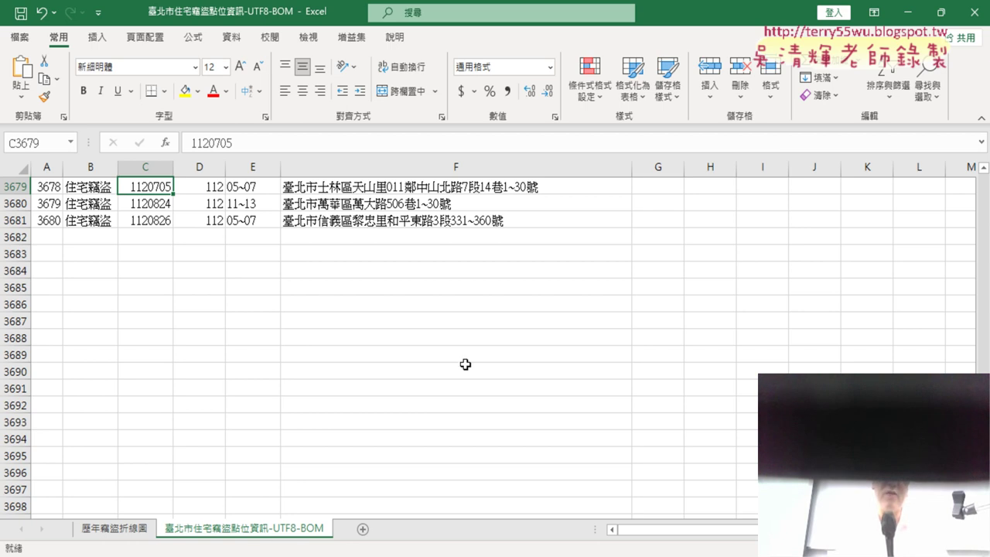
pyautogui.click(131, 530)
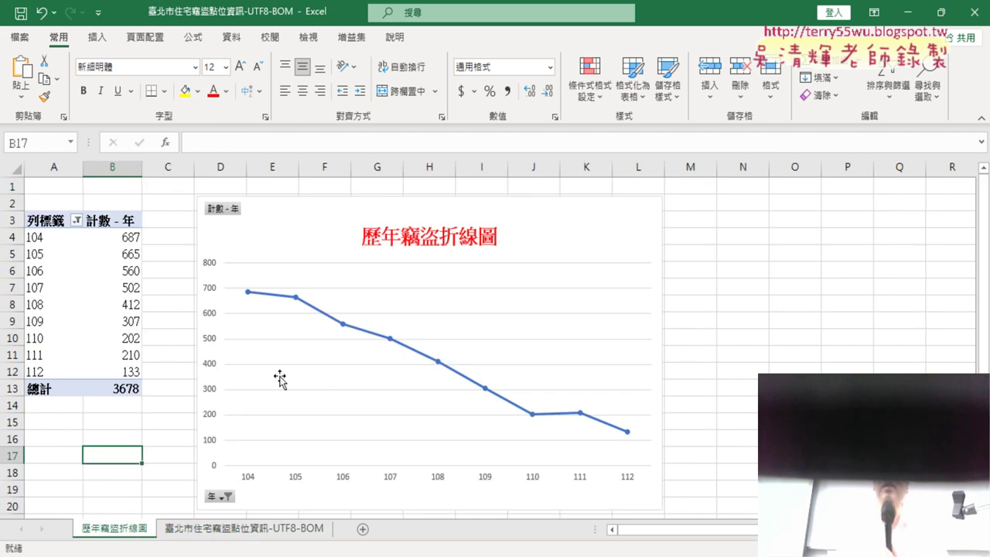
pyautogui.click(130, 372)
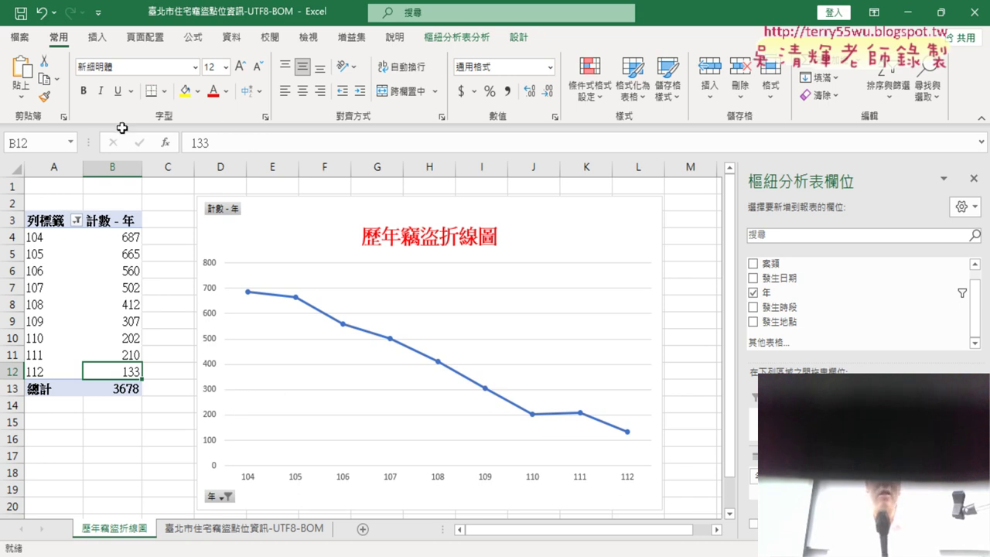
# On the raw 臺北市住宅竊盜點位資訊-UTF8-BOM sheet, select column F (發生地點) to check its 3681 count.
pyautogui.click(229, 534)
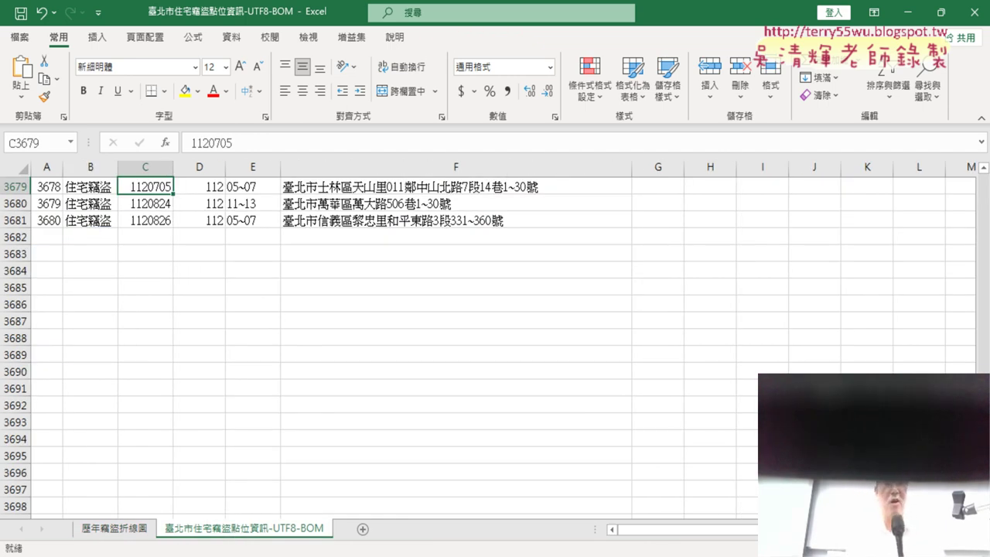
pyautogui.moveTo(984, 503); pyautogui.dragTo(983, 179)
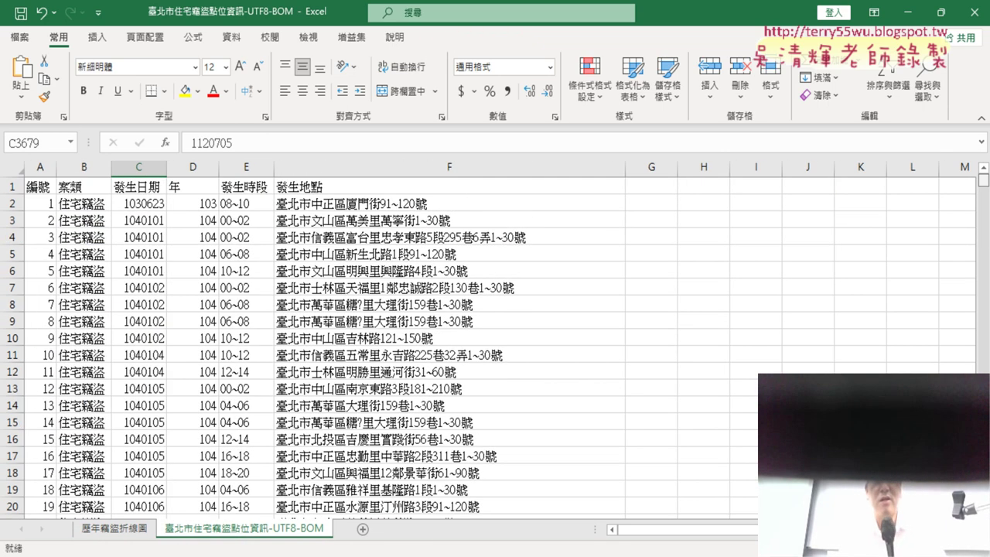
pyautogui.click(358, 159)
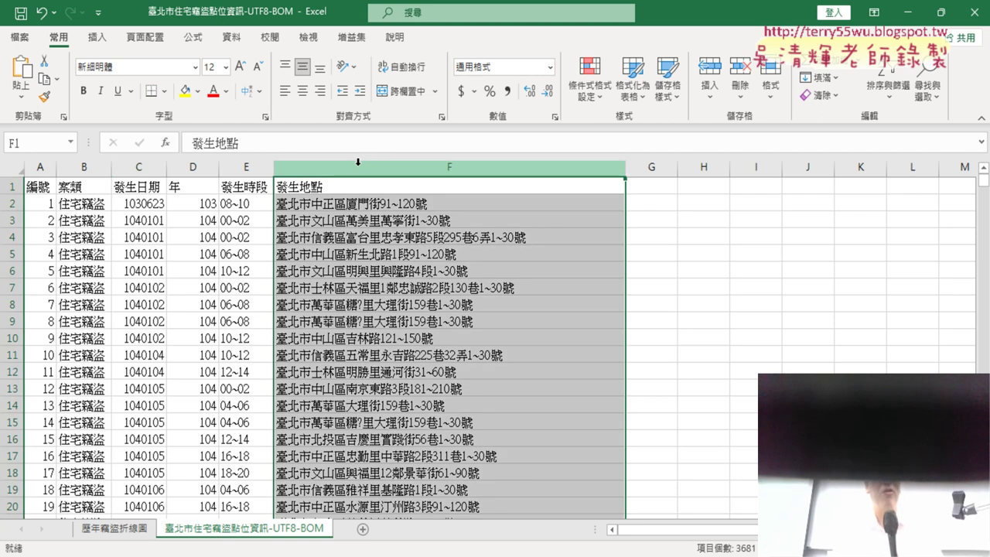